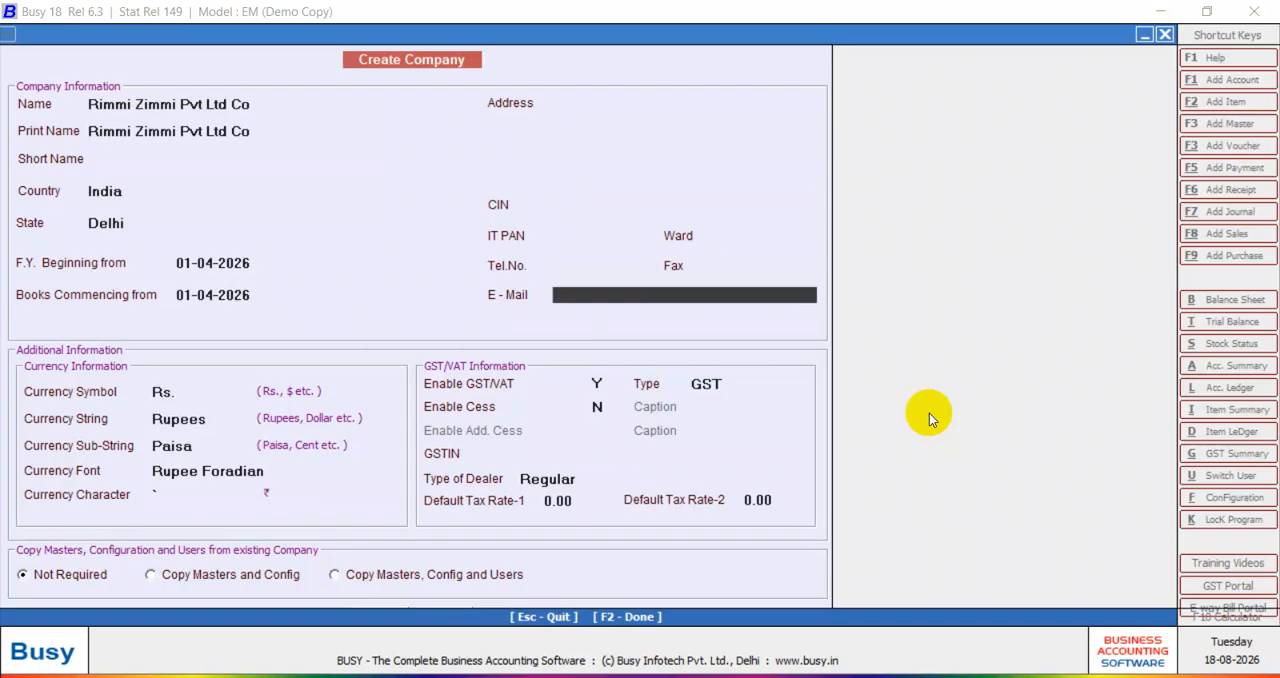
# Finish creating the company Rimmi Zimmi Pvt Ltd Co with the remaining defaults and save it without user authentication.
pyautogui.press('Return')
pyautogui.press('Return')
pyautogui.press('Return')
pyautogui.press('Return')
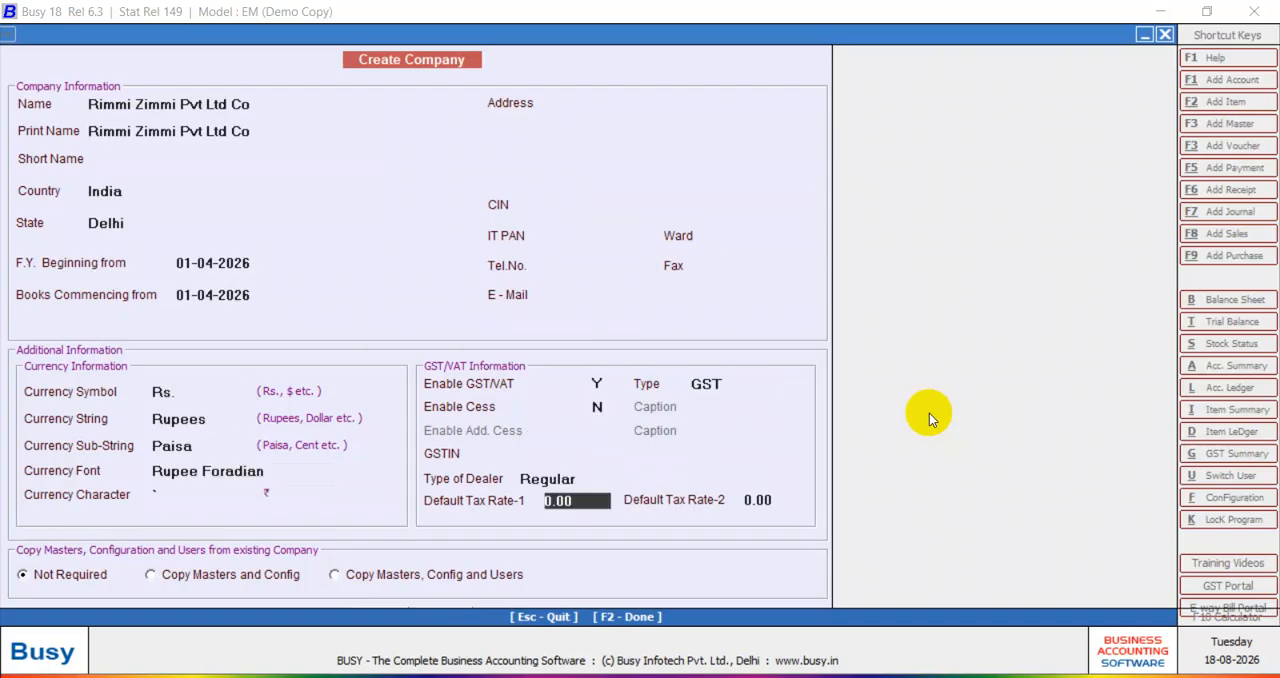
pyautogui.press('Return')
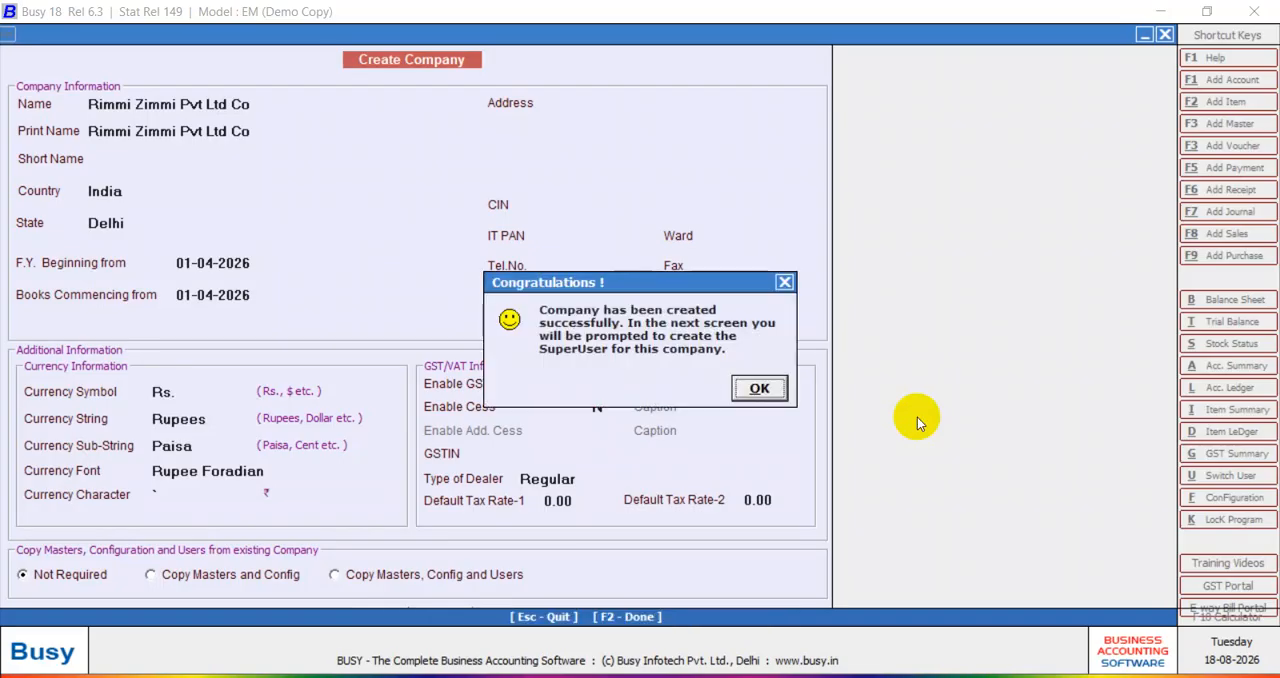
pyautogui.click(757, 389)
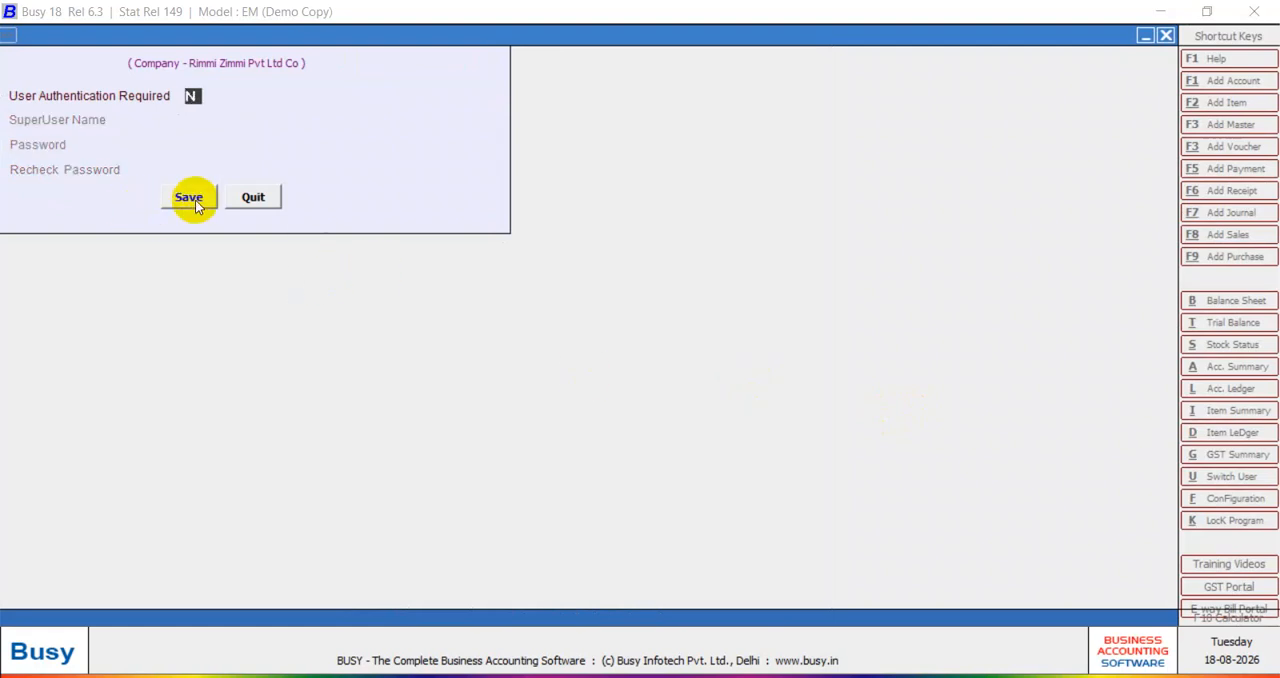
pyautogui.click(189, 197)
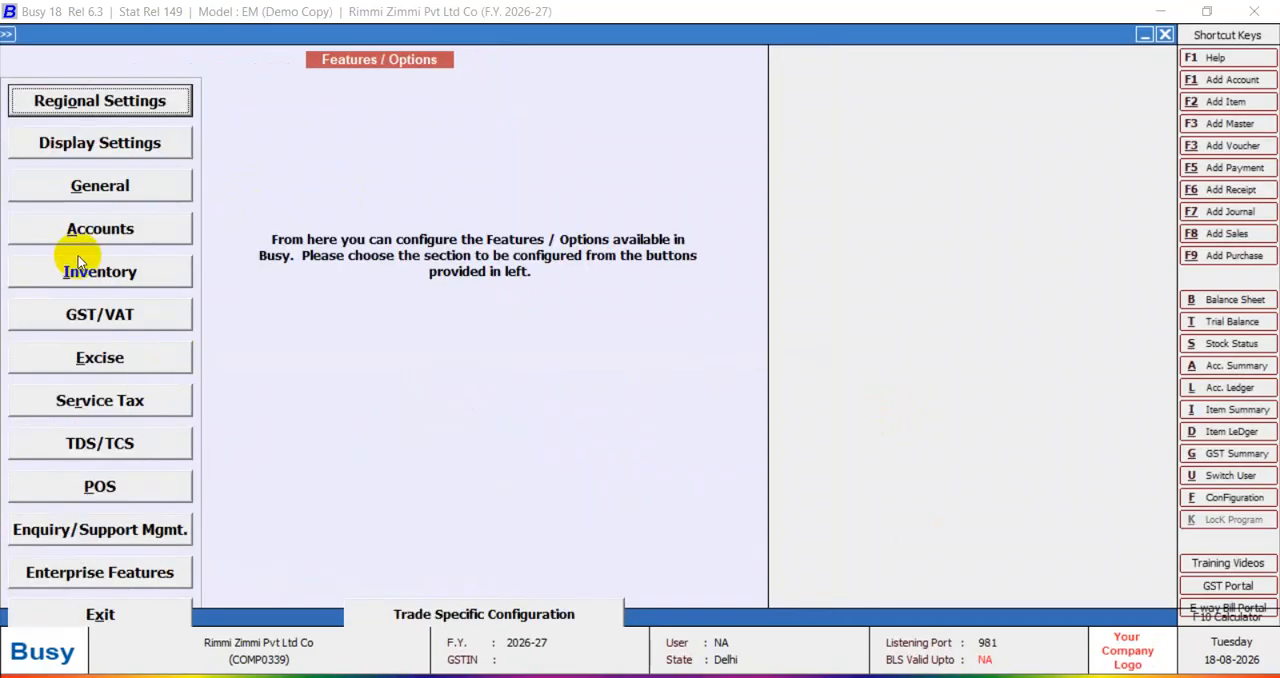
# Enable Sale Quotation and Purchase Quotation in the inventory options, with pending quotations shown till voucher date.
pyautogui.click(127, 280)
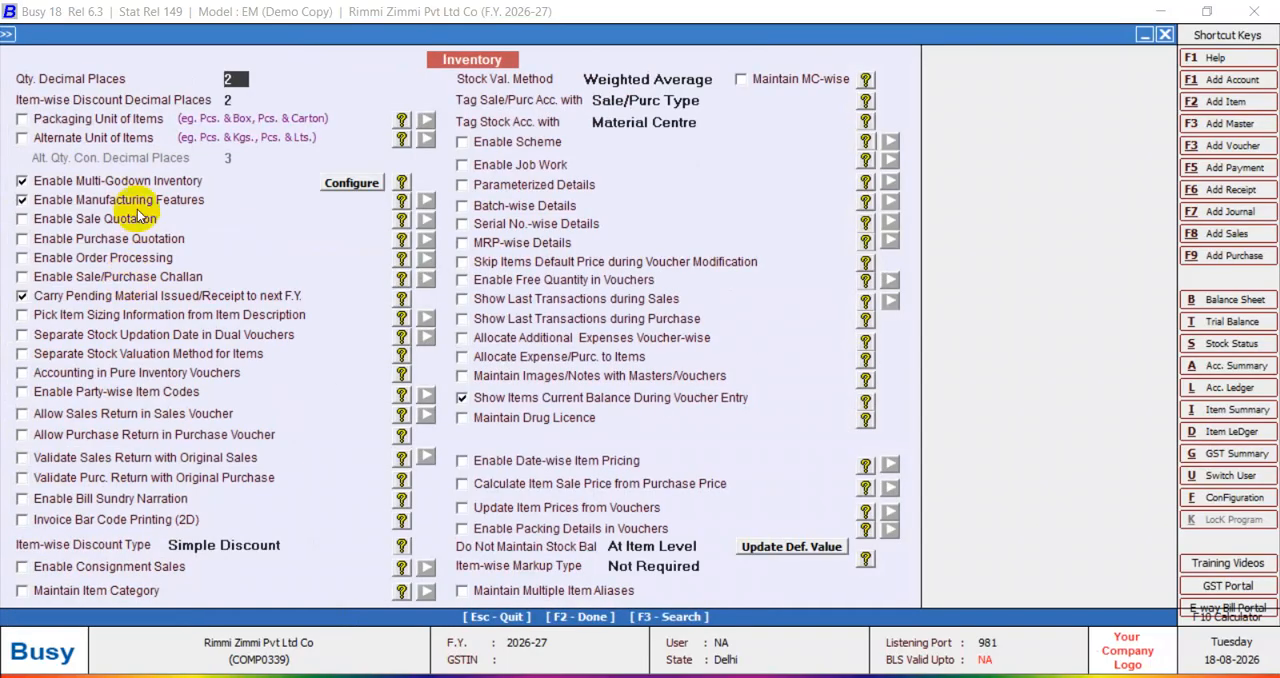
pyautogui.click(22, 218)
pyautogui.click(600, 540)
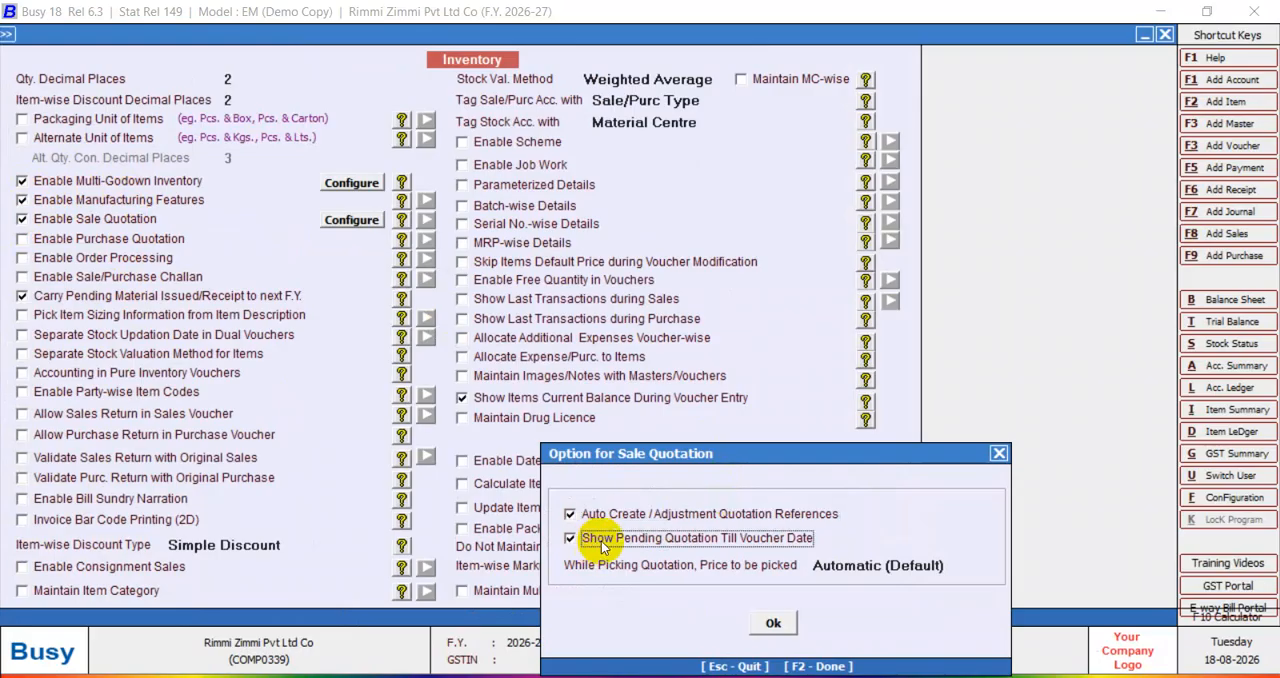
pyautogui.click(775, 622)
pyautogui.click(80, 238)
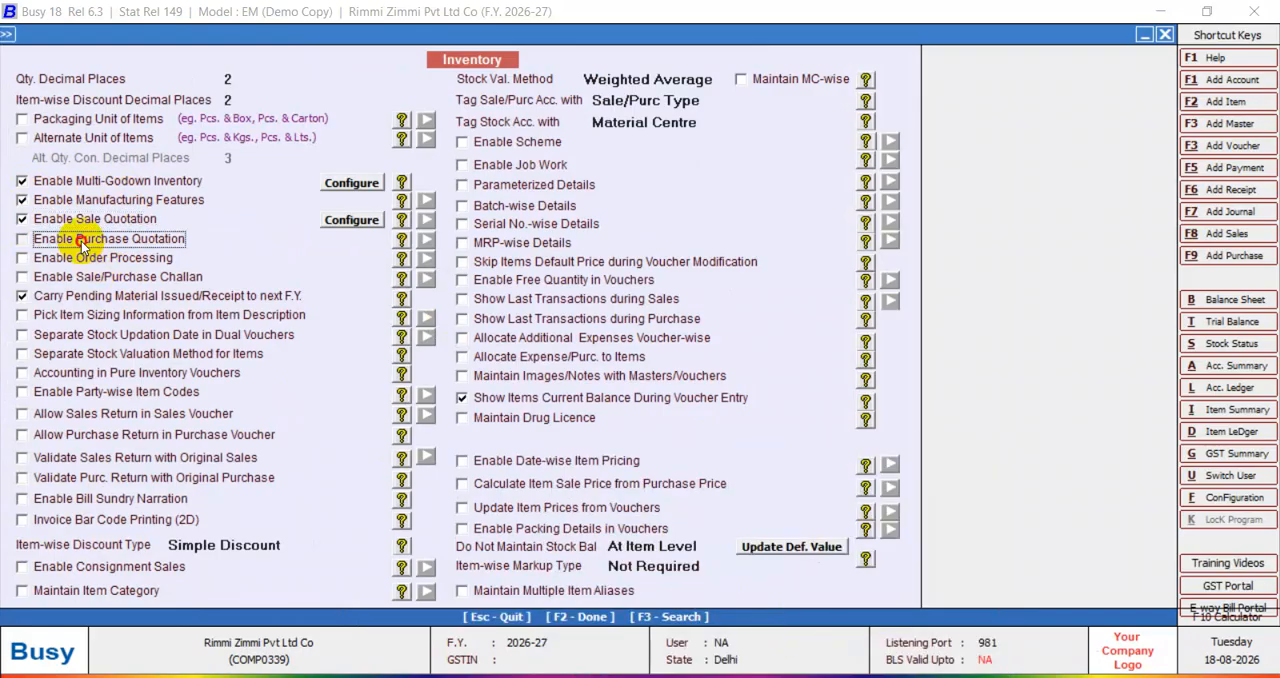
pyautogui.click(570, 539)
pyautogui.click(773, 622)
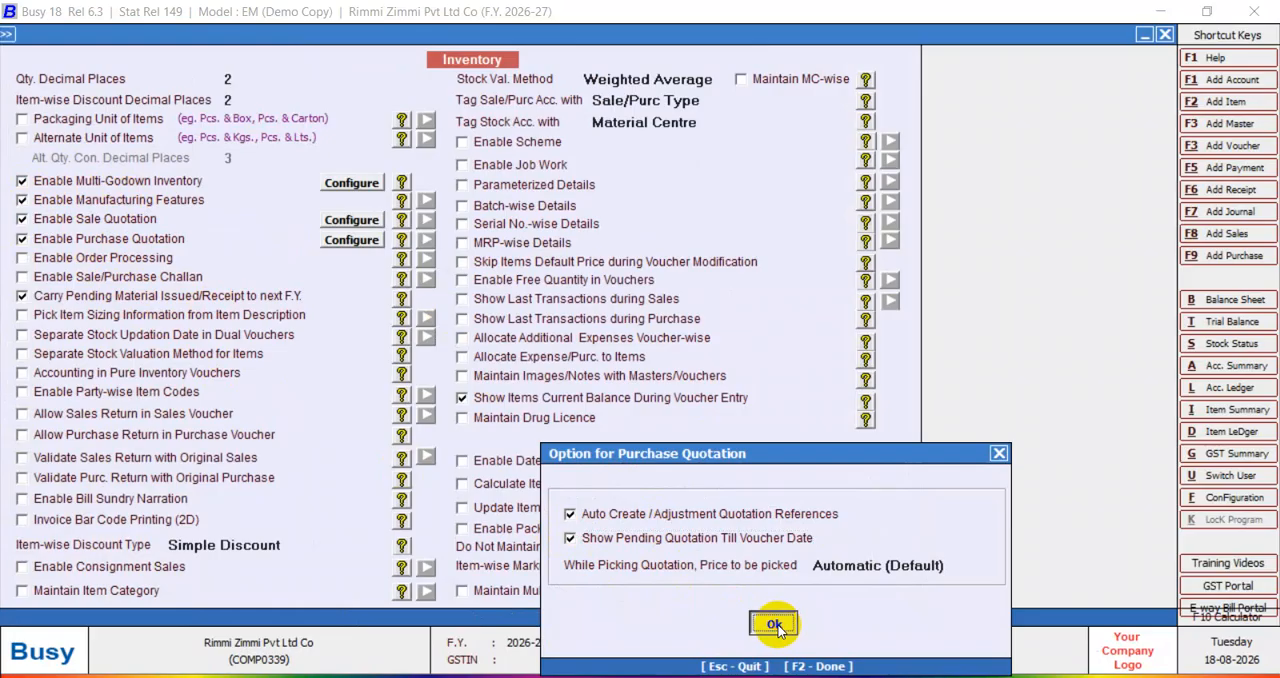
# Enable Order Processing with item consolidation, all four sales and purchase restrictions, and pending orders shown till voucher date.
pyautogui.click(85, 258)
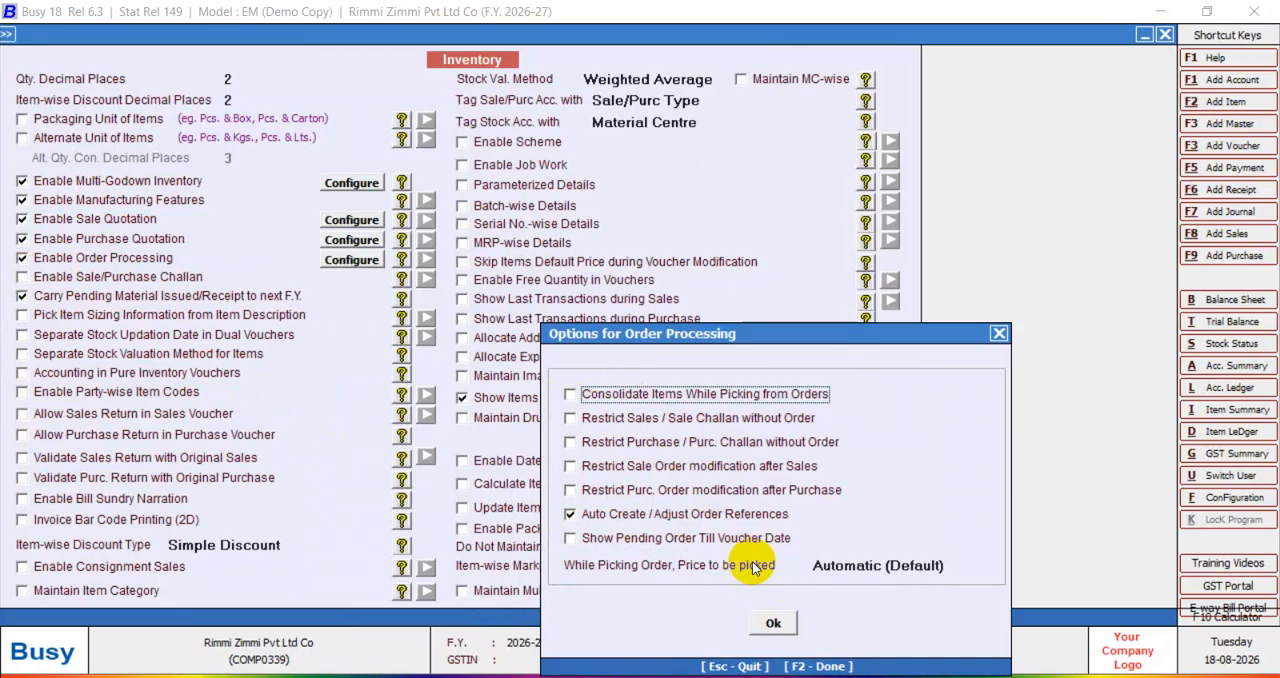
pyautogui.click(570, 394)
pyautogui.click(567, 418)
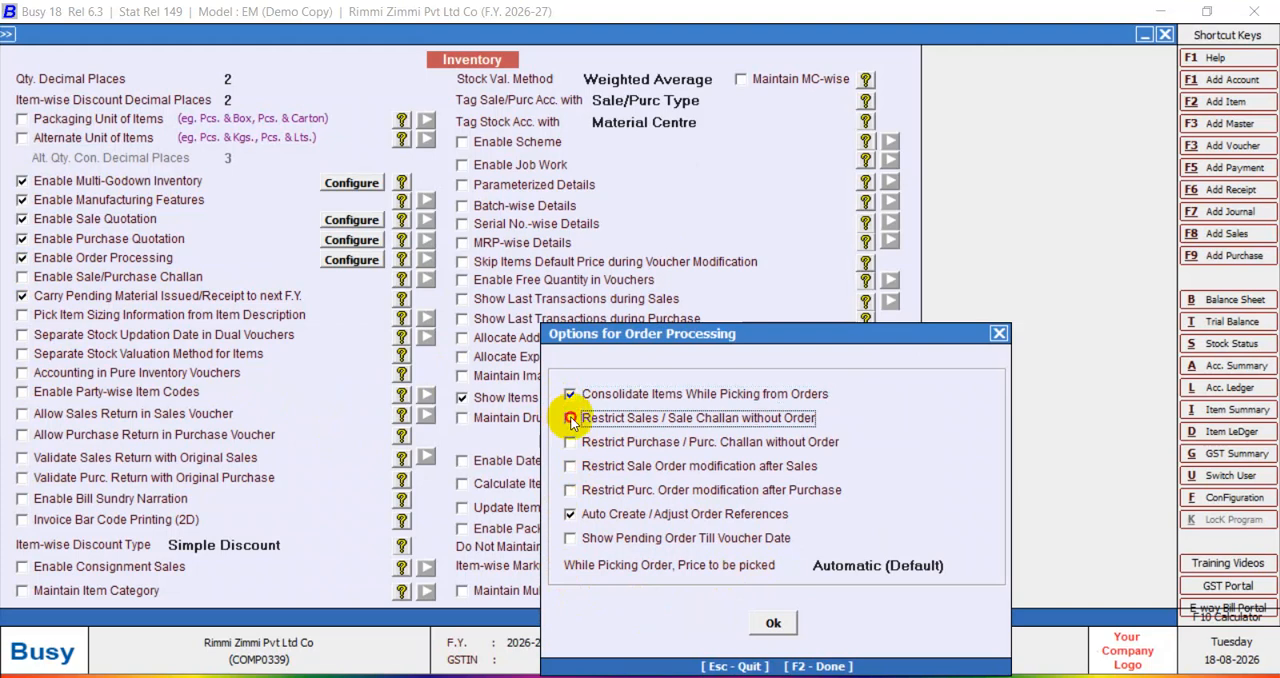
pyautogui.click(569, 442)
pyautogui.click(569, 466)
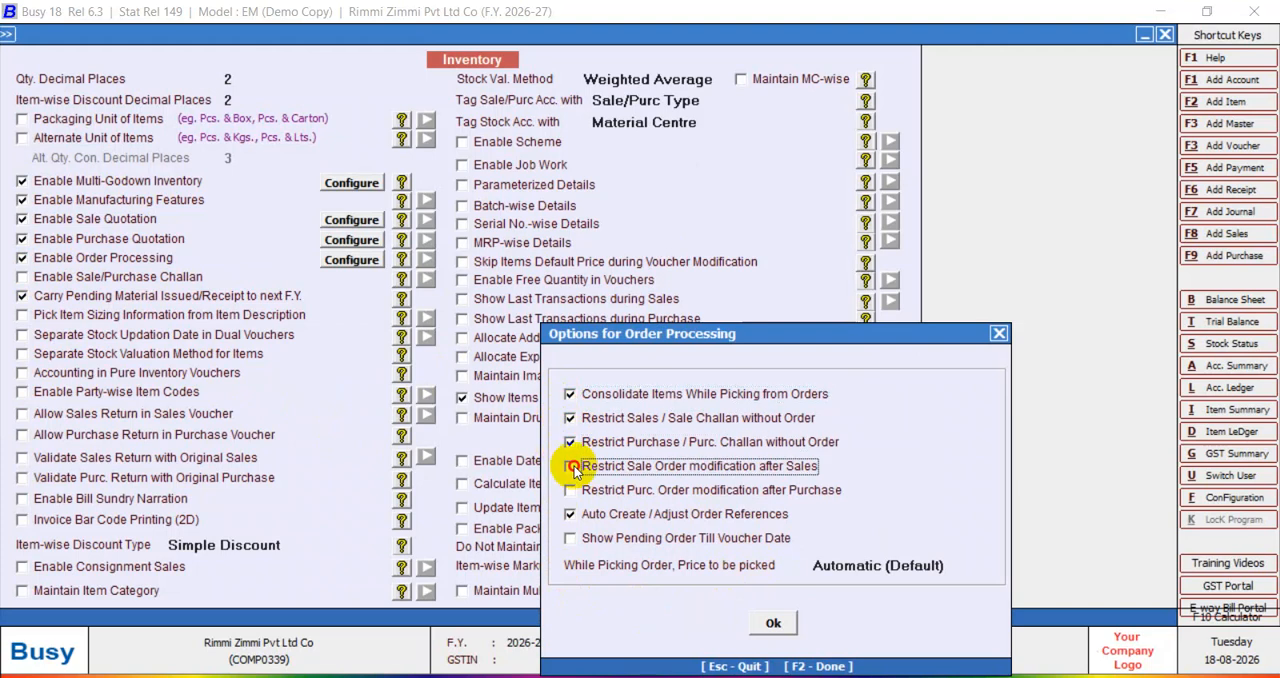
pyautogui.click(569, 490)
pyautogui.click(569, 538)
pyautogui.click(789, 621)
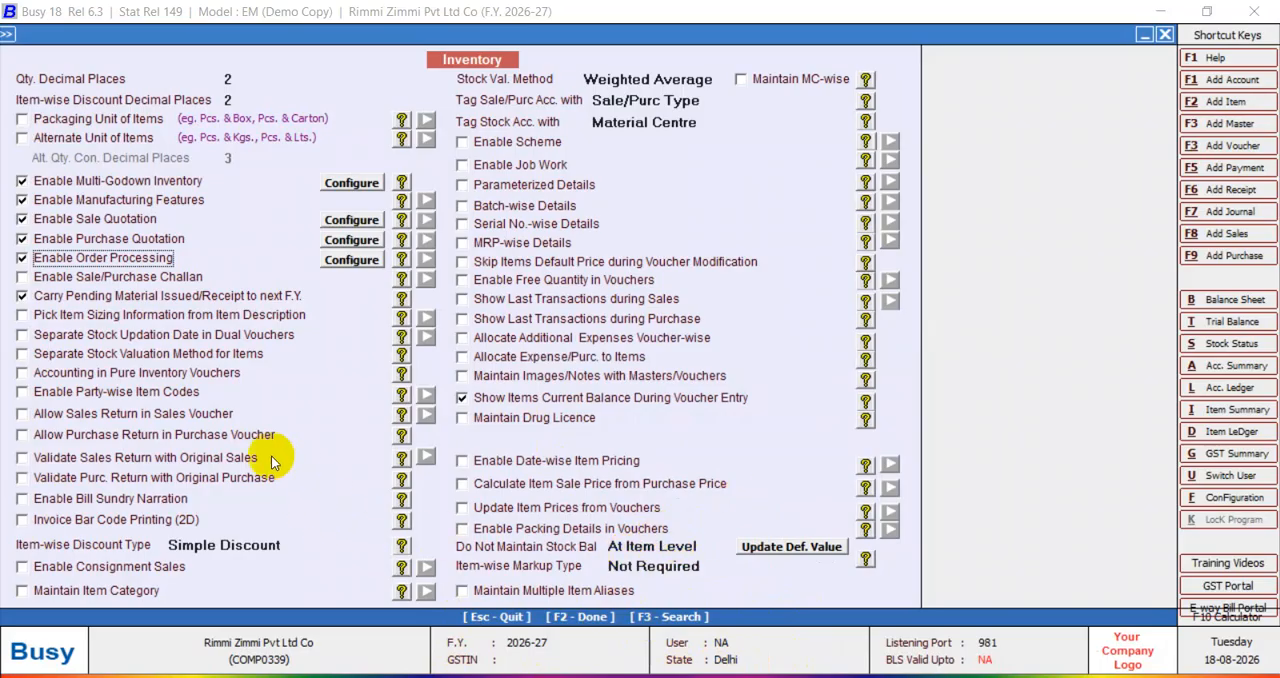
# Enable Calculate Item Sale Price from Purchase Price and save the inventory configuration.
pyautogui.click(462, 484)
pyautogui.click(716, 639)
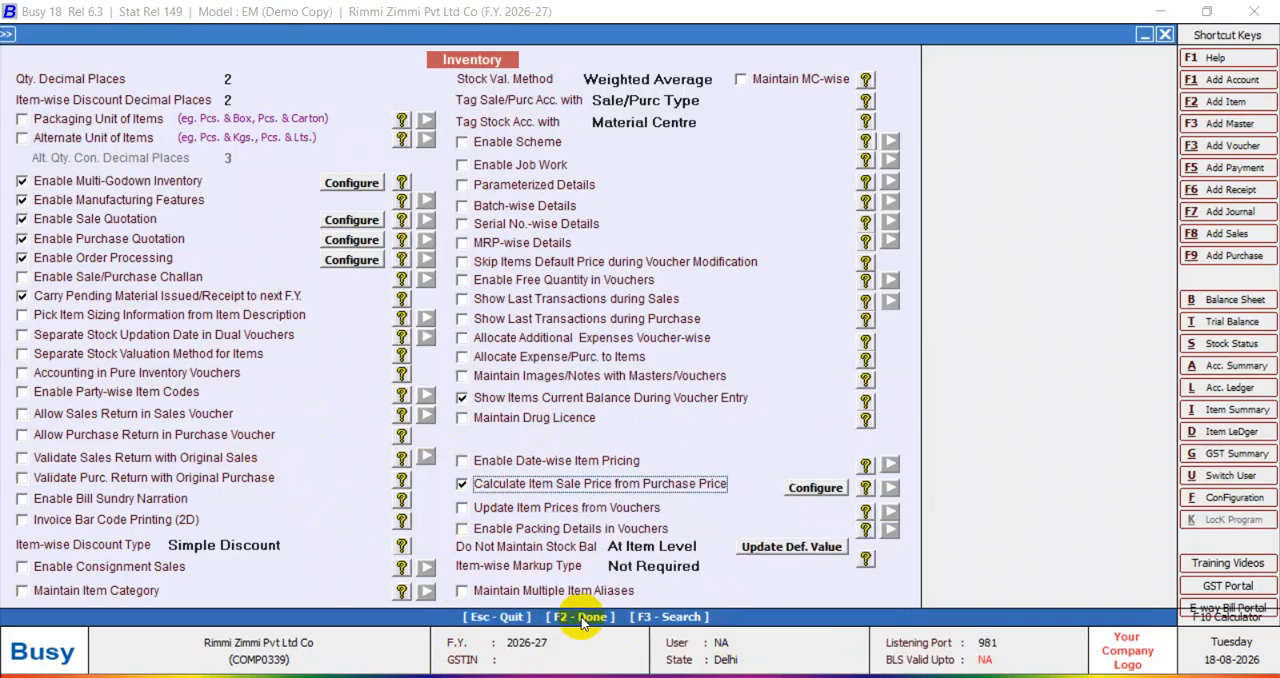
pyautogui.click(581, 618)
pyautogui.click(689, 389)
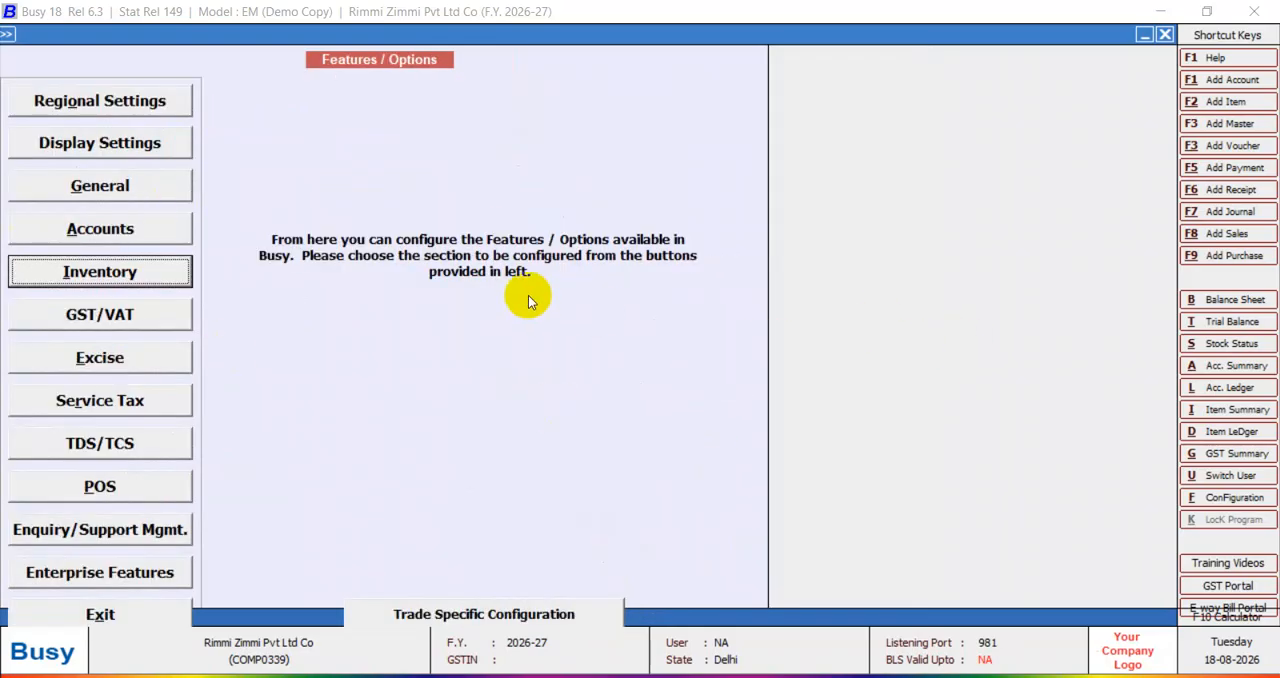
# Leave the feature options and start a new sales quotation voucher with series Main, dated 01-04-2026.
pyautogui.press('Escape')
pyautogui.click(235, 33)
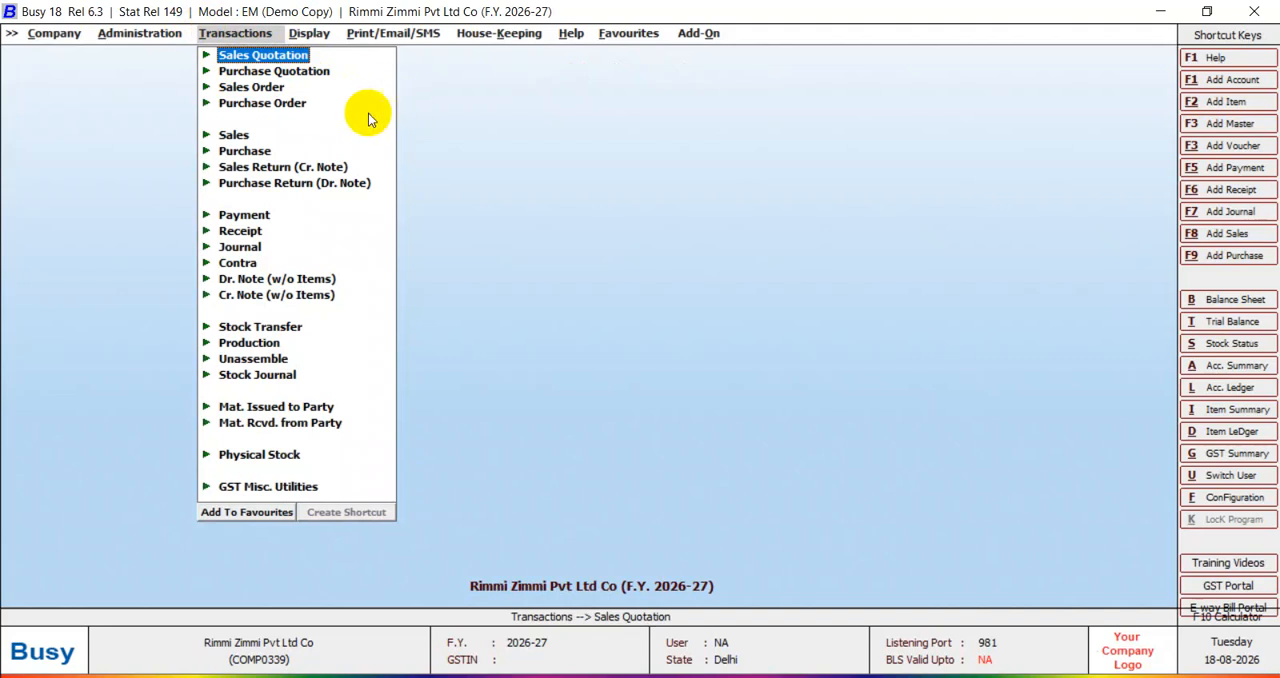
pyautogui.click(285, 57)
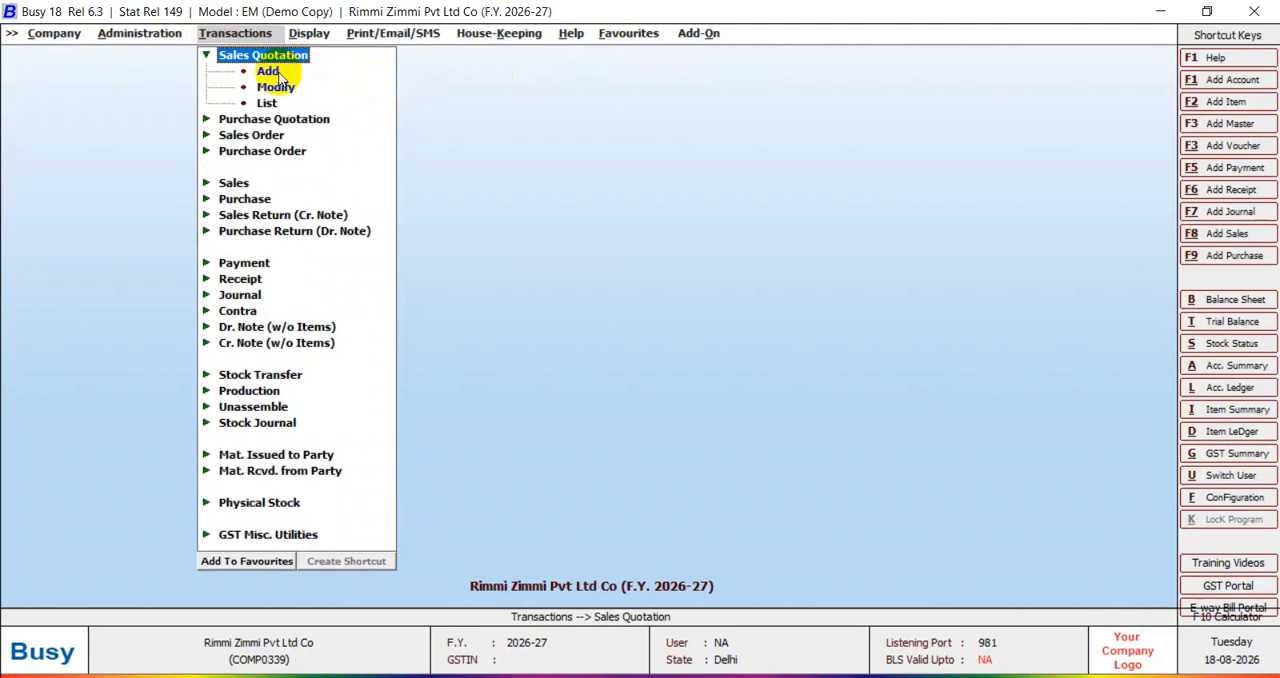
pyautogui.click(300, 74)
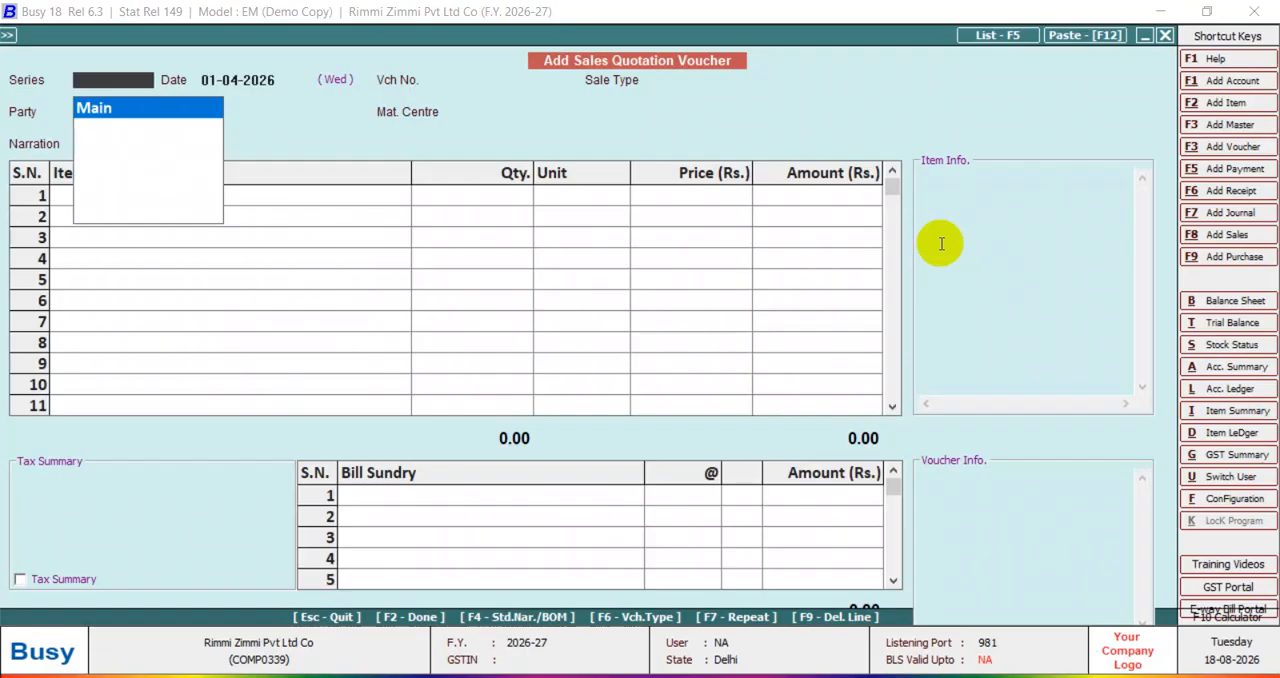
pyautogui.press('Return')
pyautogui.press('Return')
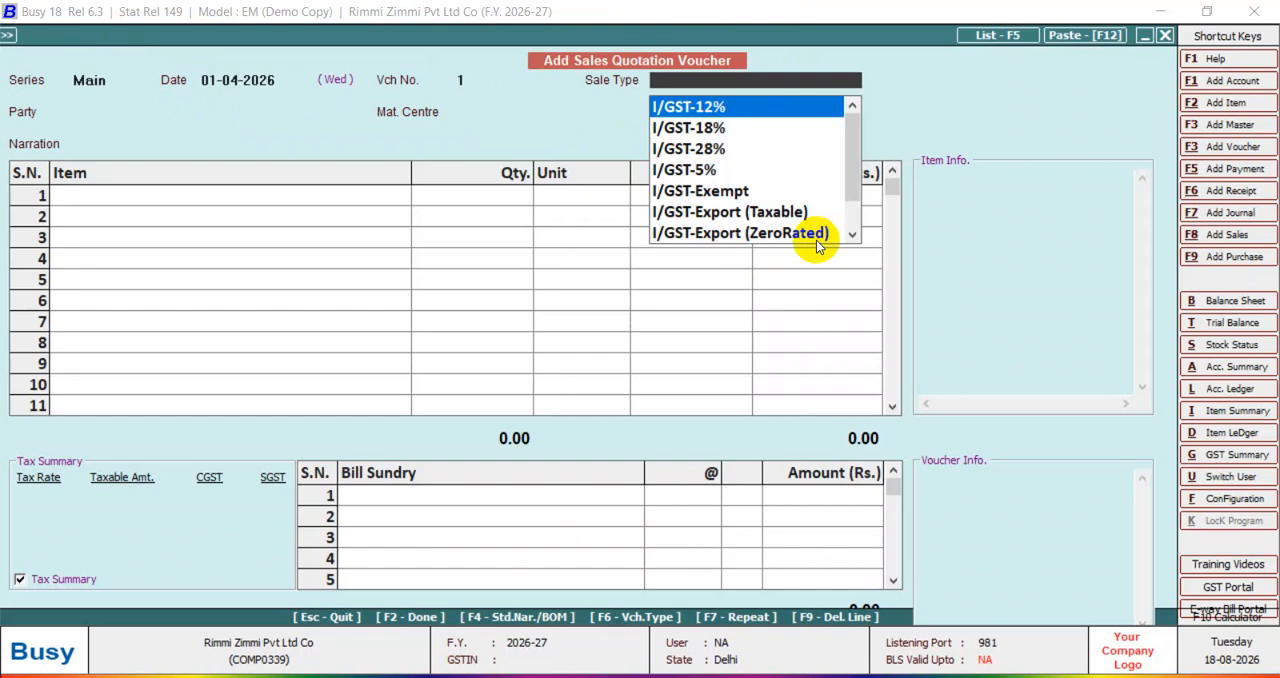
# Create a new sale type master from the voucher and name it Igst@18%.
pyautogui.press('F3')
pyautogui.write('igst')
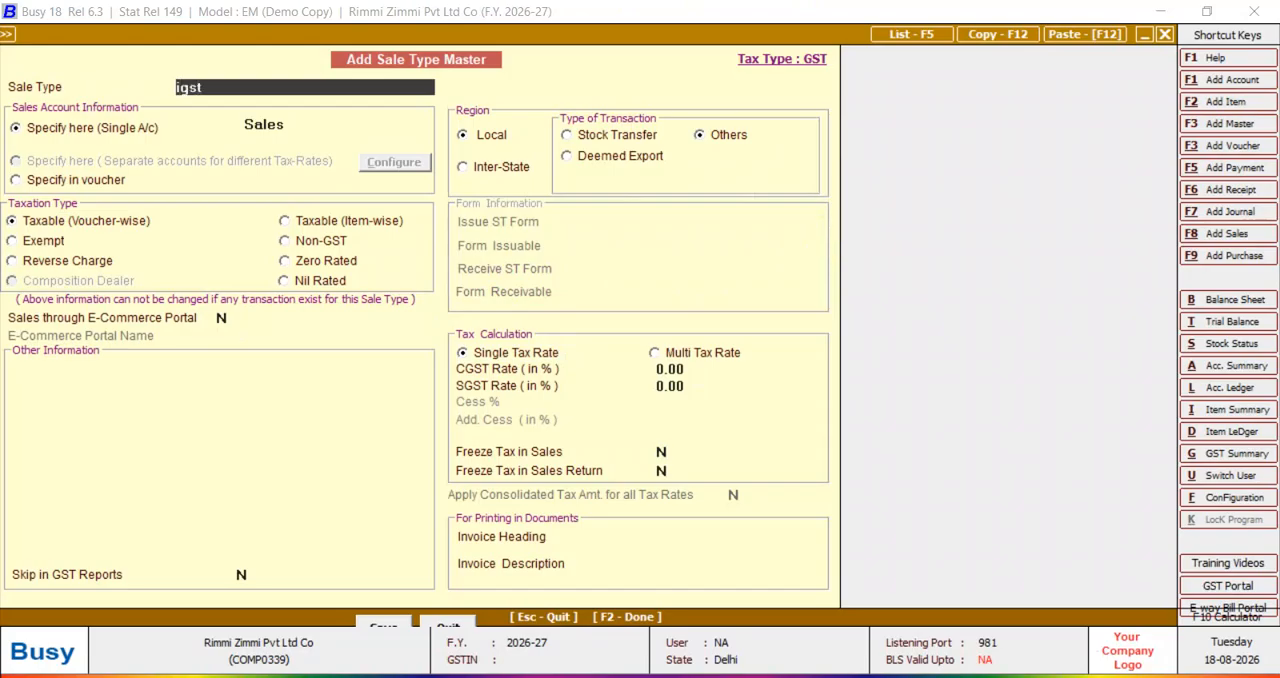
pyautogui.write('@18%')
pyautogui.press('Return')
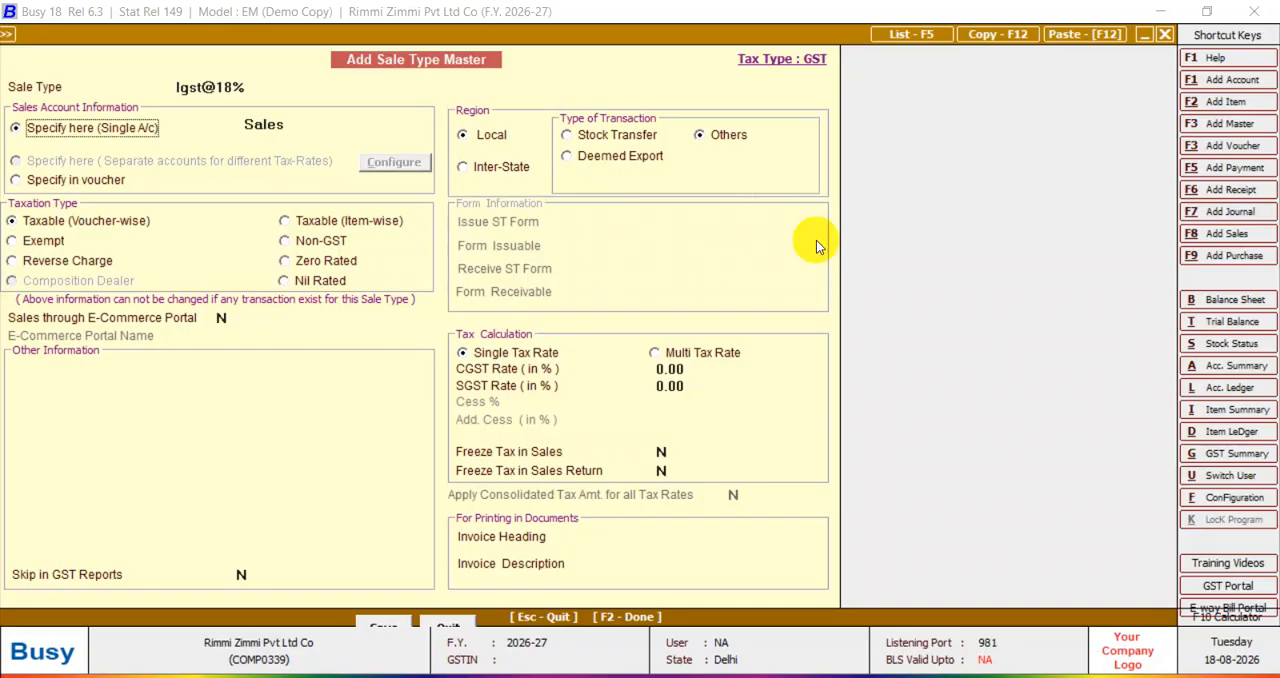
# Set the sale type's region to Inter-State with an IGST rate of 18%, and save the master.
pyautogui.click(488, 168)
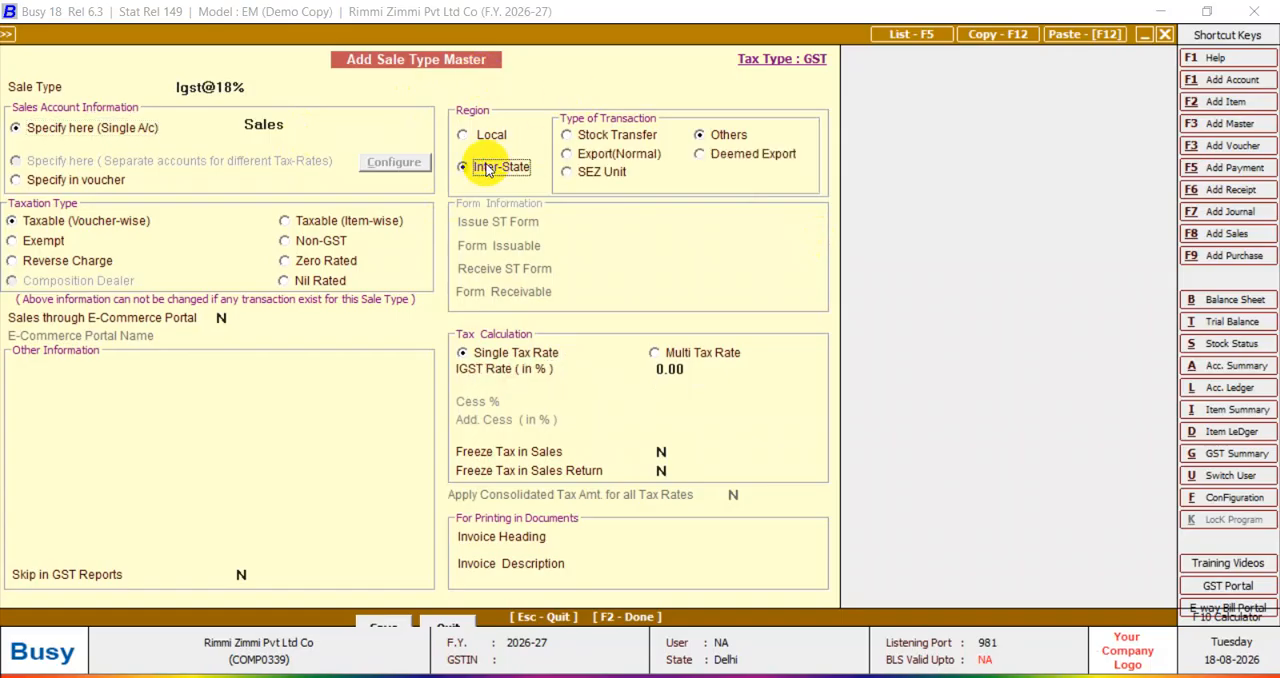
pyautogui.click(662, 369)
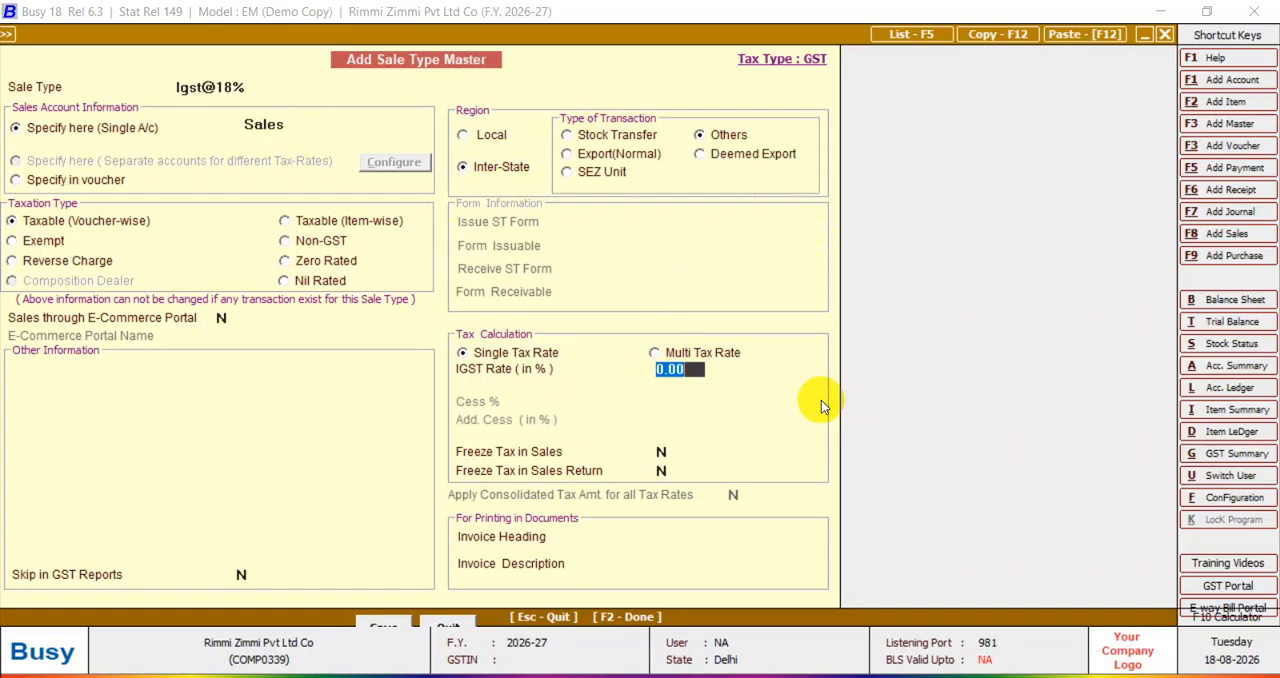
pyautogui.write('18')
pyautogui.press('Return')
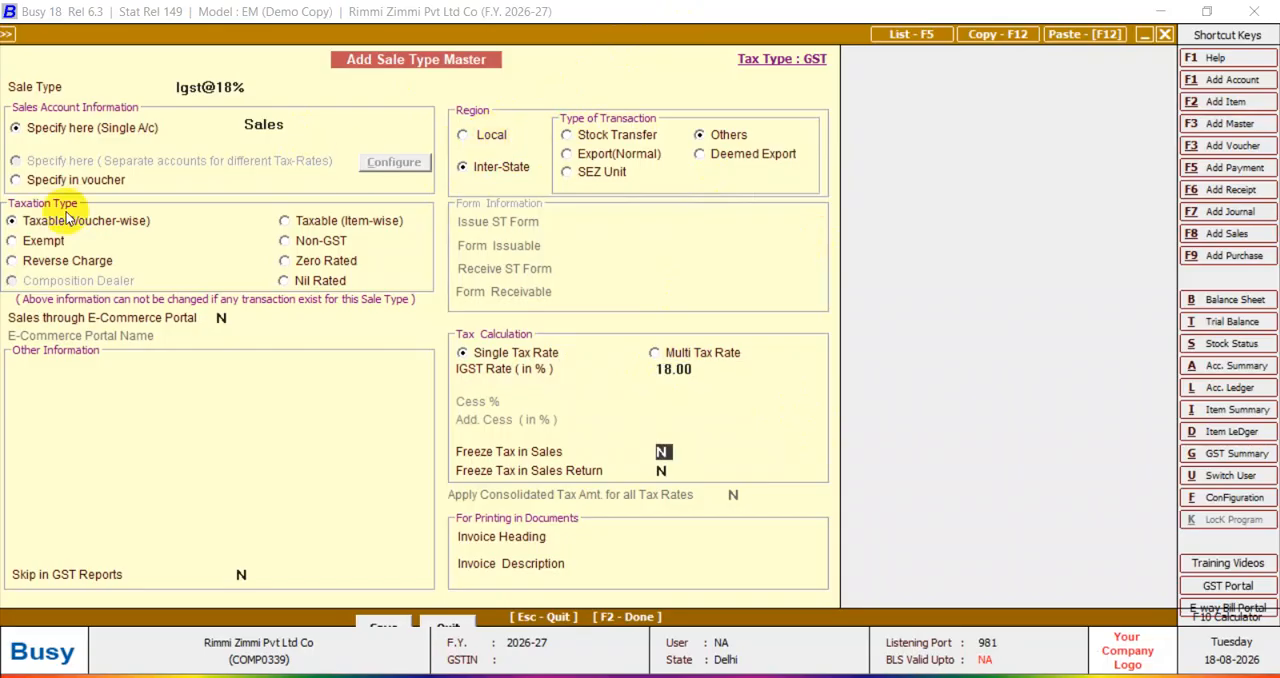
pyautogui.press('Return')
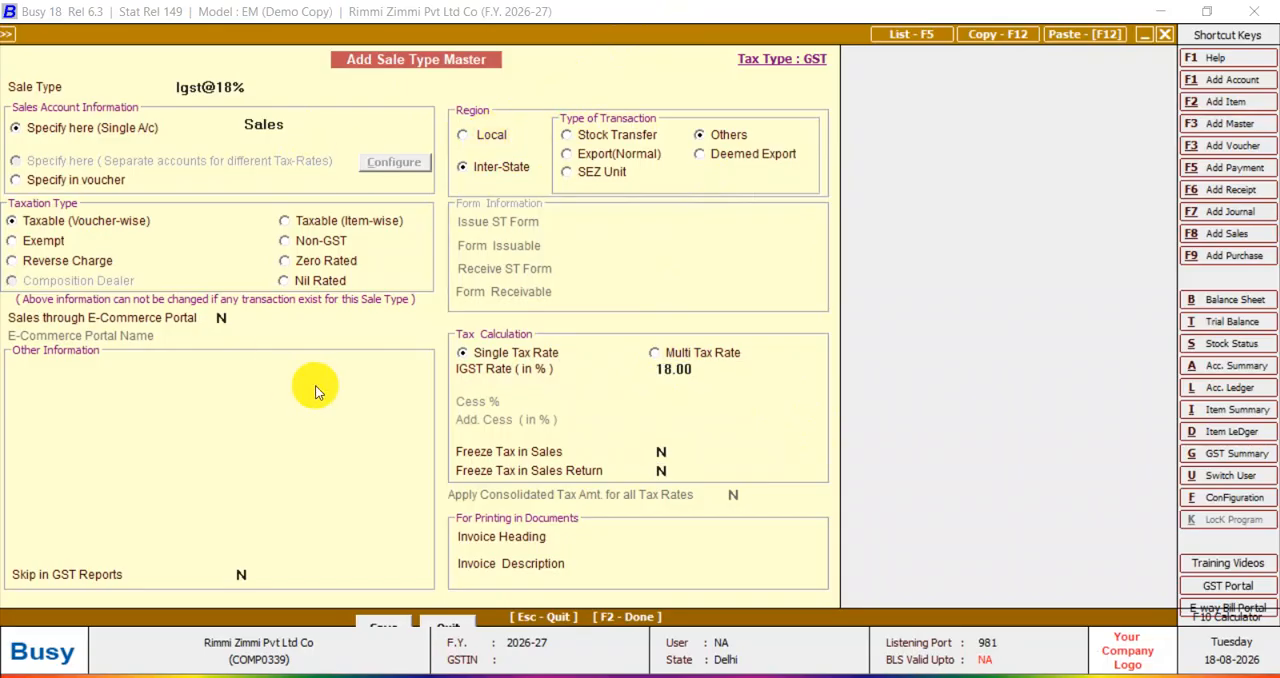
pyautogui.press('F2')
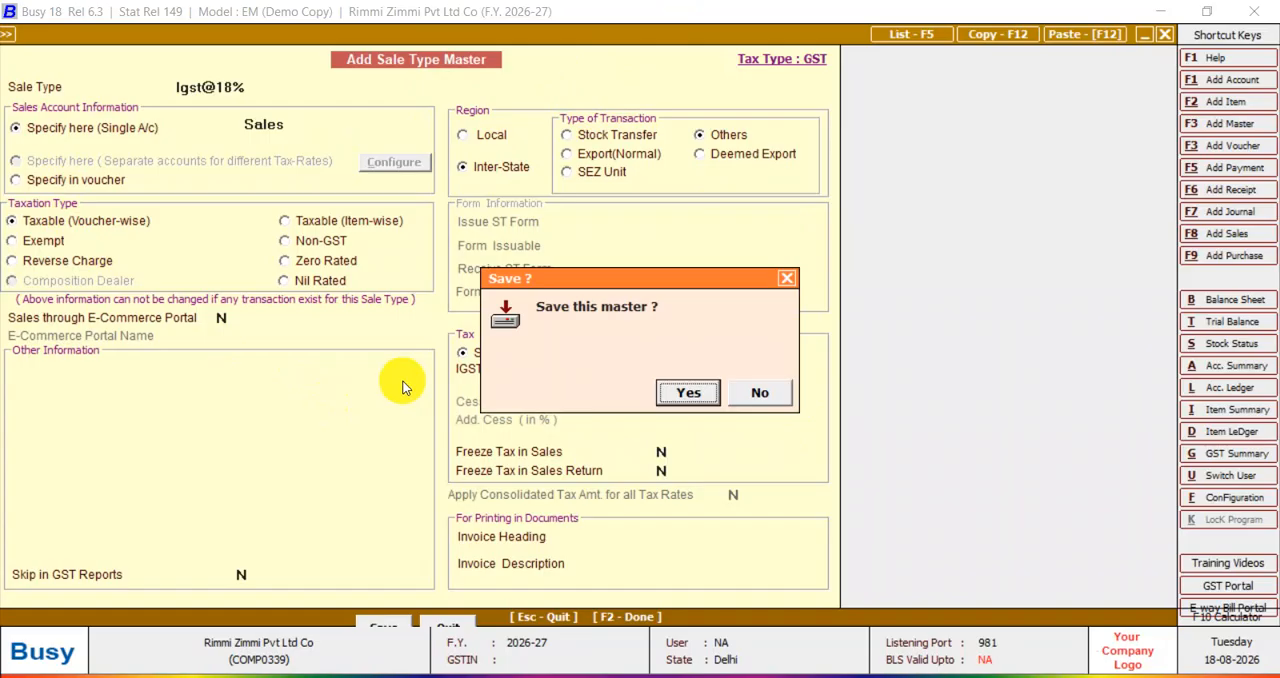
pyautogui.click(704, 401)
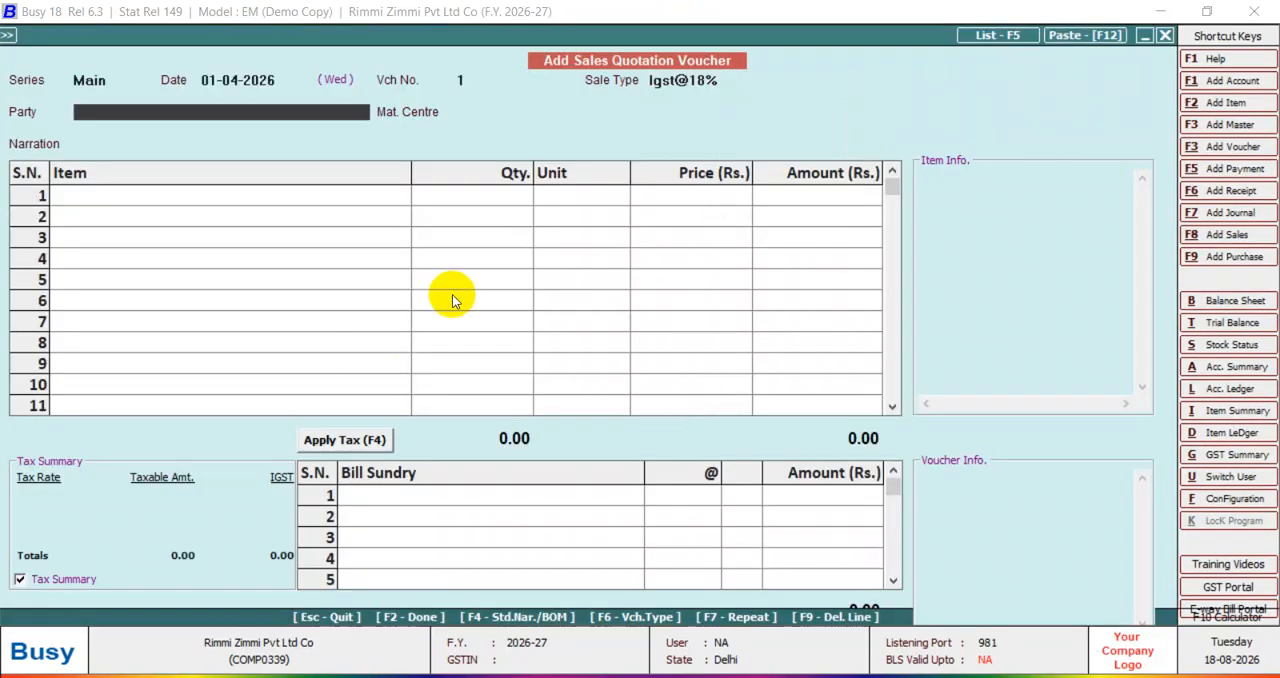
# Start a new account master for the voucher's party and enter the party's name, leaving the alias blank.
pyautogui.hotkey('alt', 'F1')
pyautogui.write('rimi')
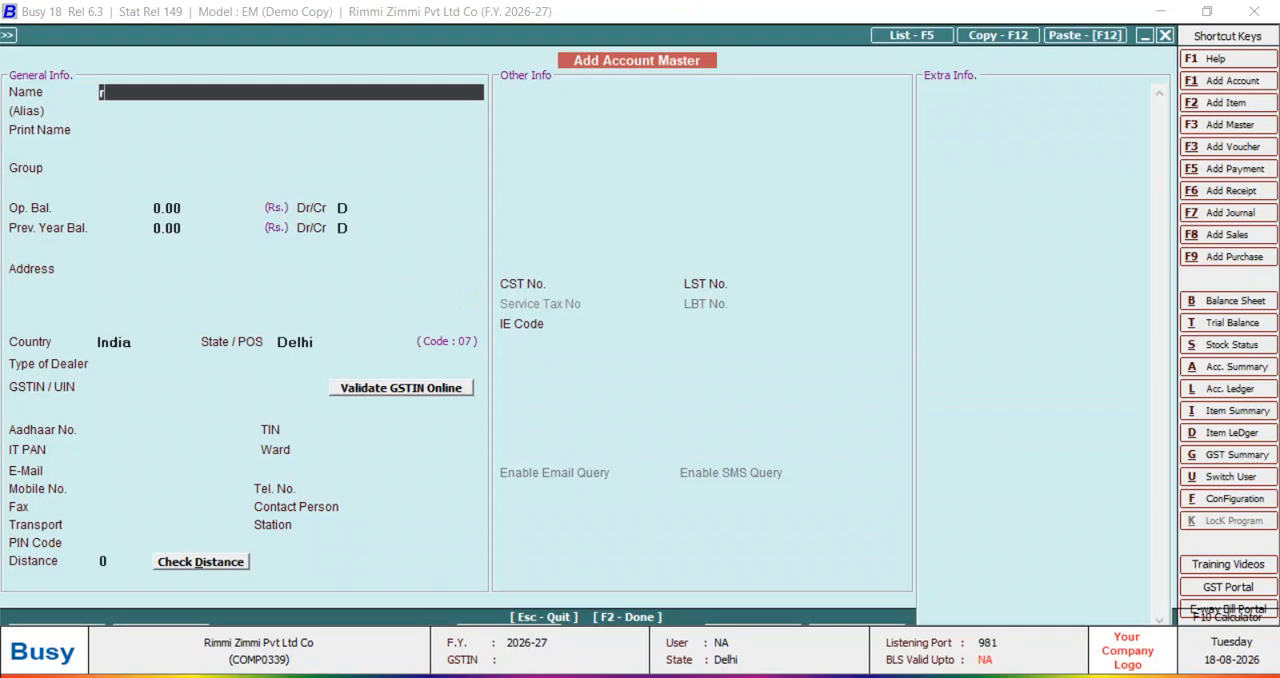
pyautogui.press('Return')
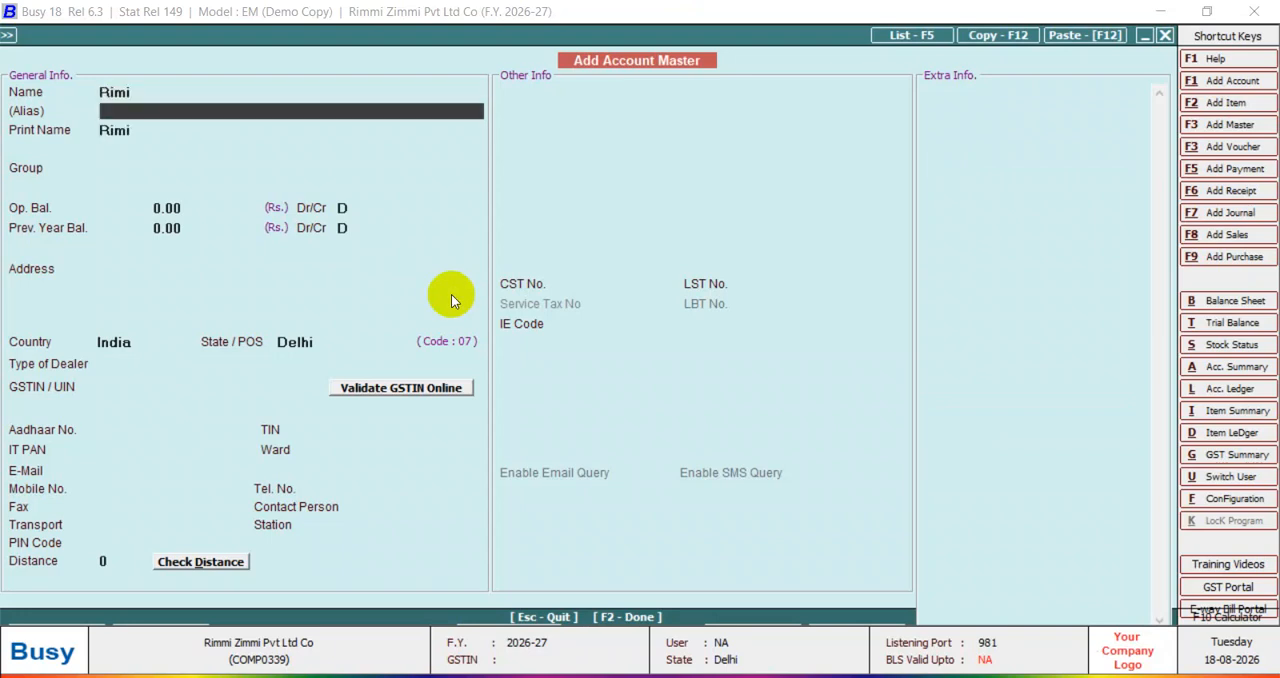
pyautogui.press('Return')
pyautogui.press('Return')
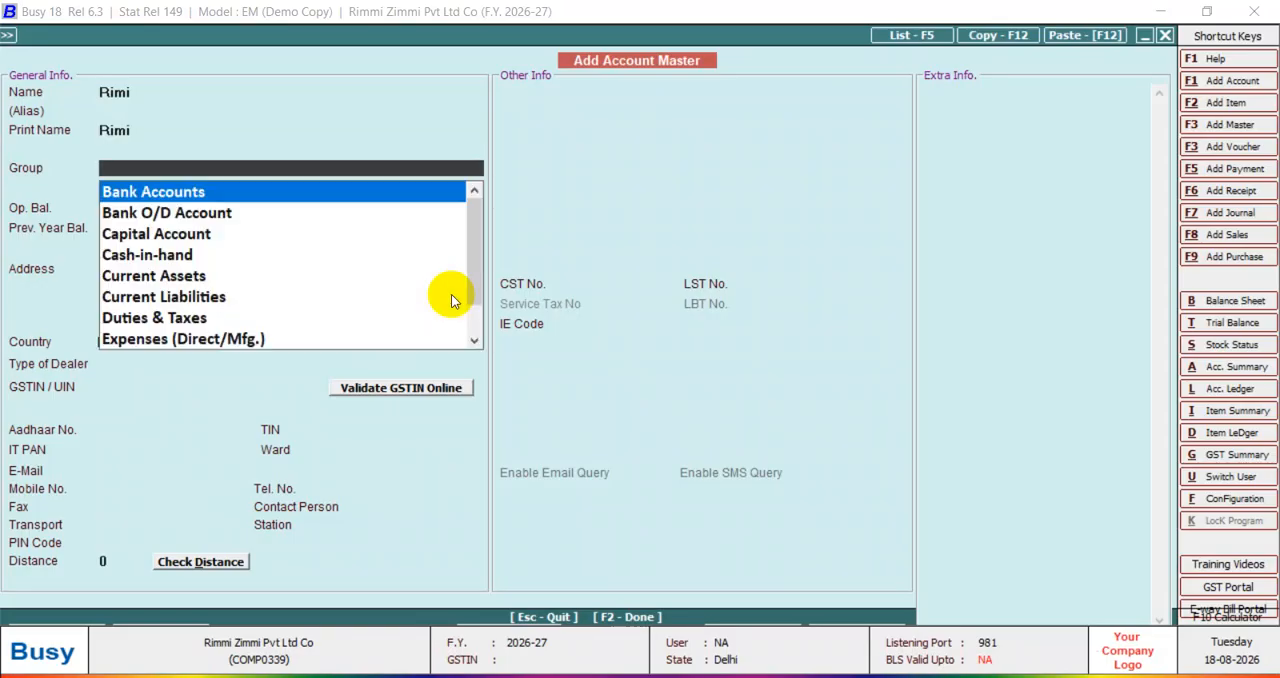
# Assign the party account to the Sundry Debtors group.
pyautogui.write('s')
pyautogui.press('Down')
pyautogui.press('Down')
pyautogui.press('Down')
pyautogui.press('Down')
pyautogui.press('Down')
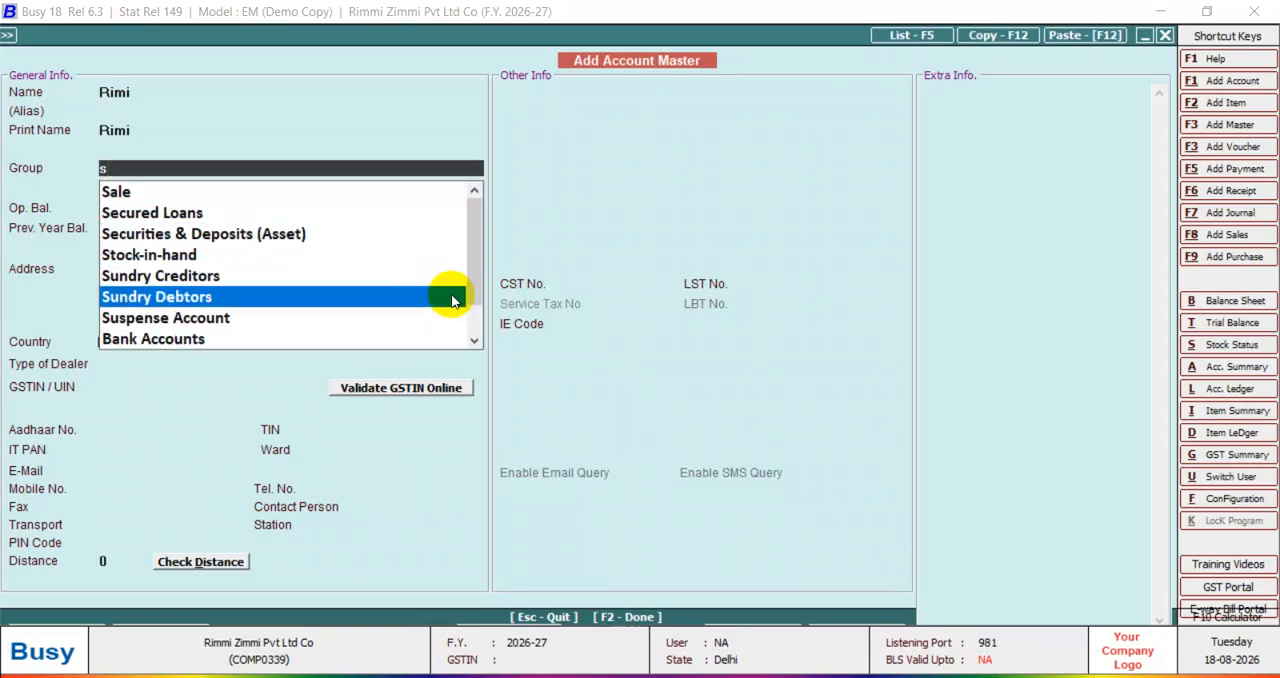
pyautogui.press('Return')
# Set the party's type of dealer to Un-Registered, save the account master and use it as the voucher's party.
pyautogui.press('Return')
pyautogui.press('Return')
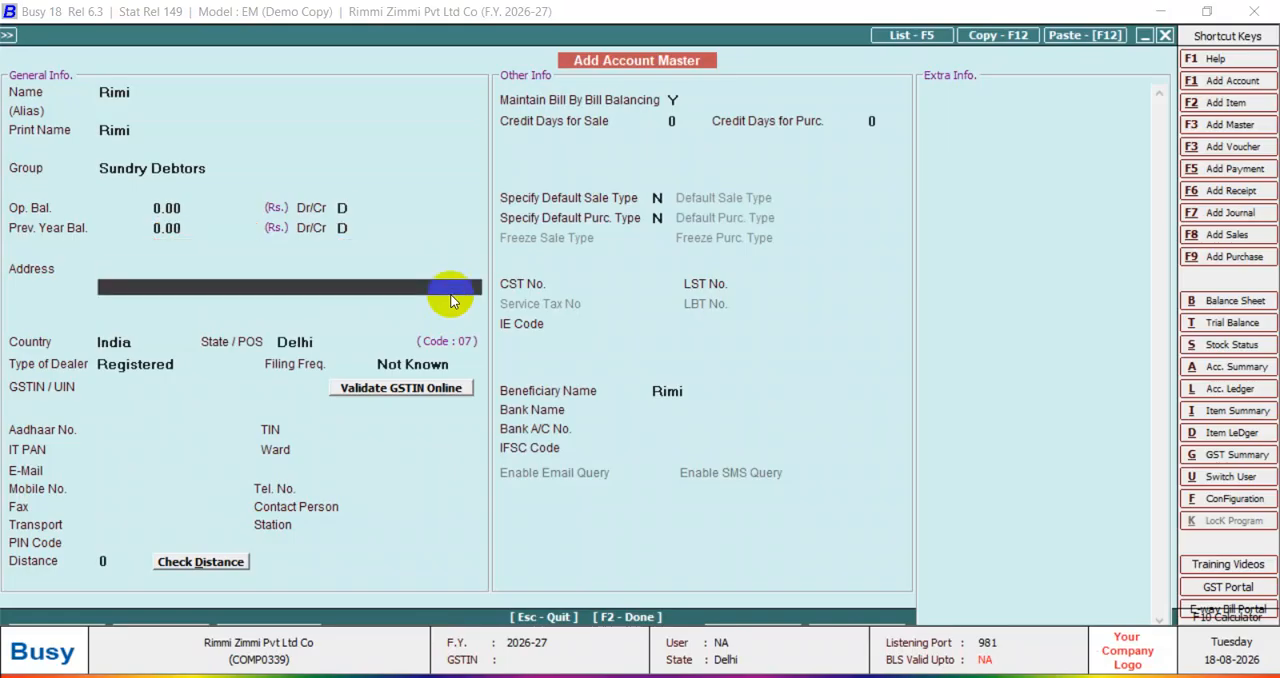
pyautogui.press('Return')
pyautogui.press('Left')
pyautogui.press('Return')
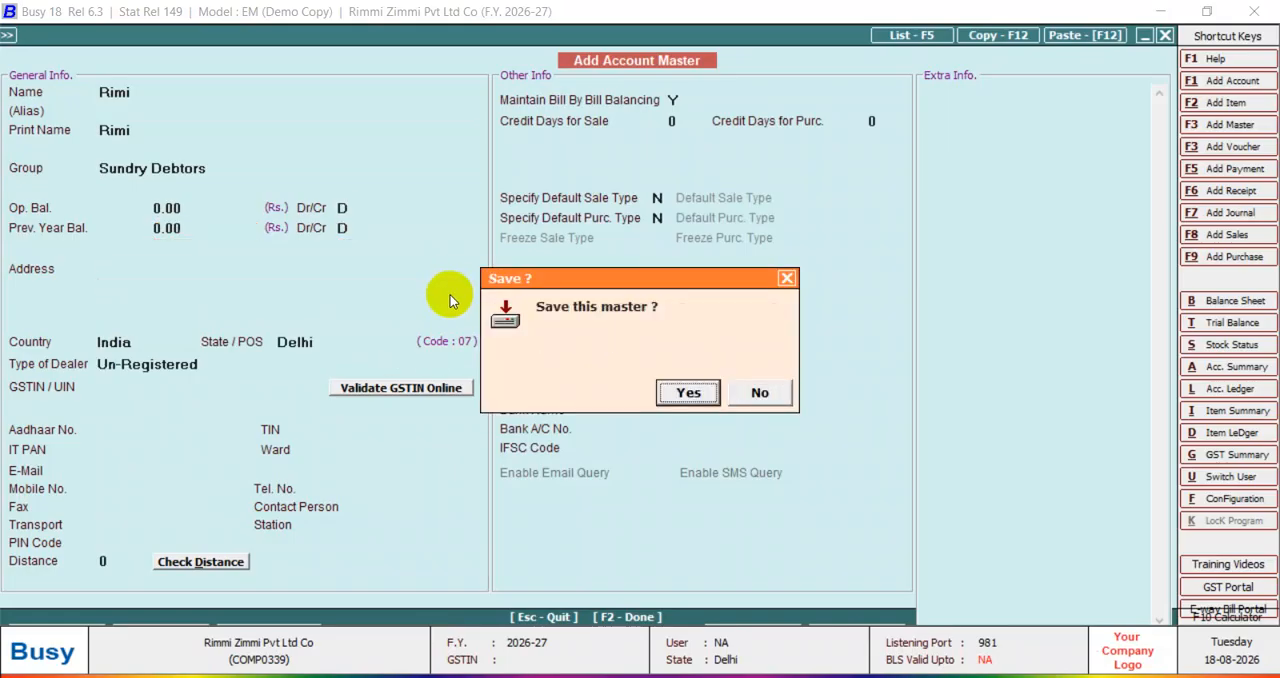
pyautogui.press('Return')
pyautogui.press('Left')
# Set the quotation voucher's material centre to Main Store.
pyautogui.press('Return')
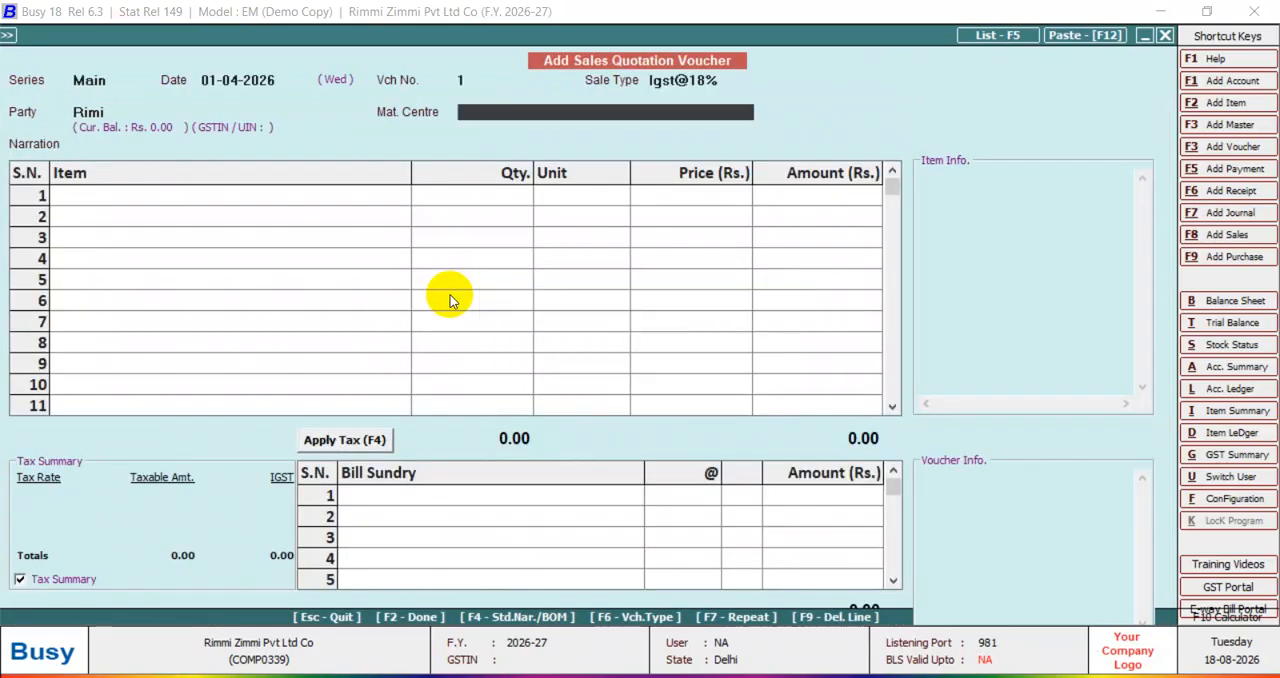
pyautogui.press('Return')
pyautogui.press('Return')
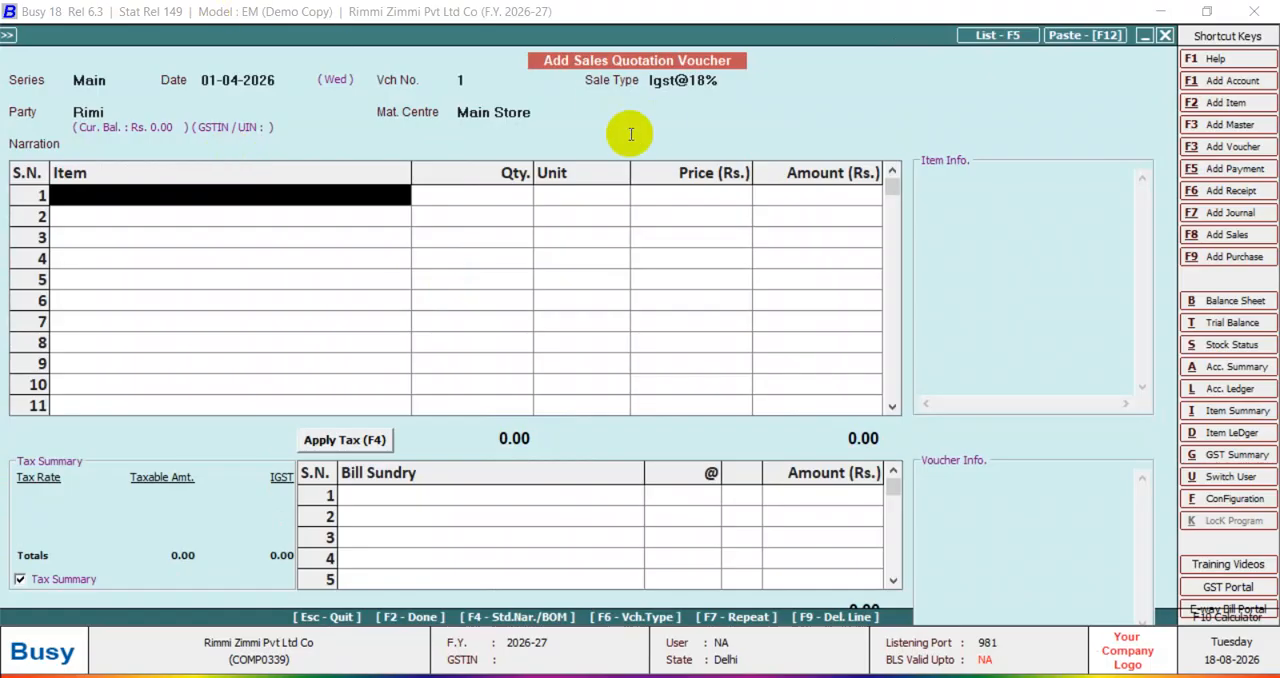
pyautogui.click(510, 112)
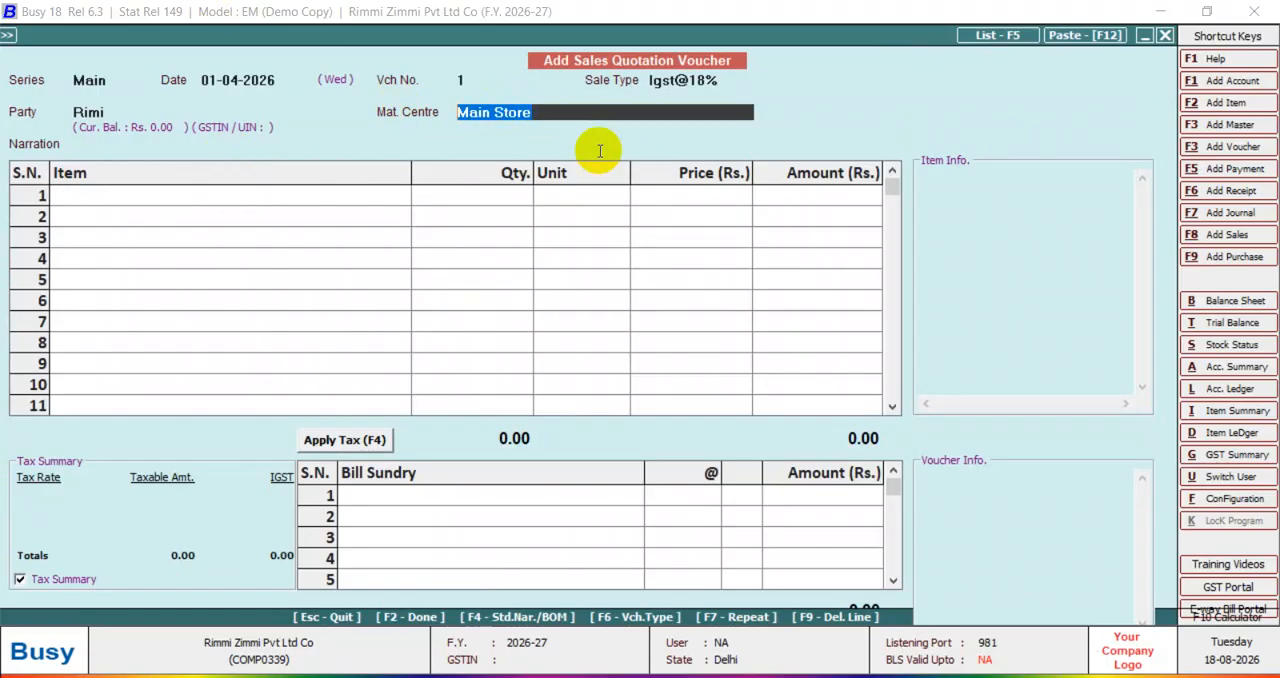
# Start a new material centre master named Azad Nagar Shop, leaving the alias blank.
pyautogui.press('F3')
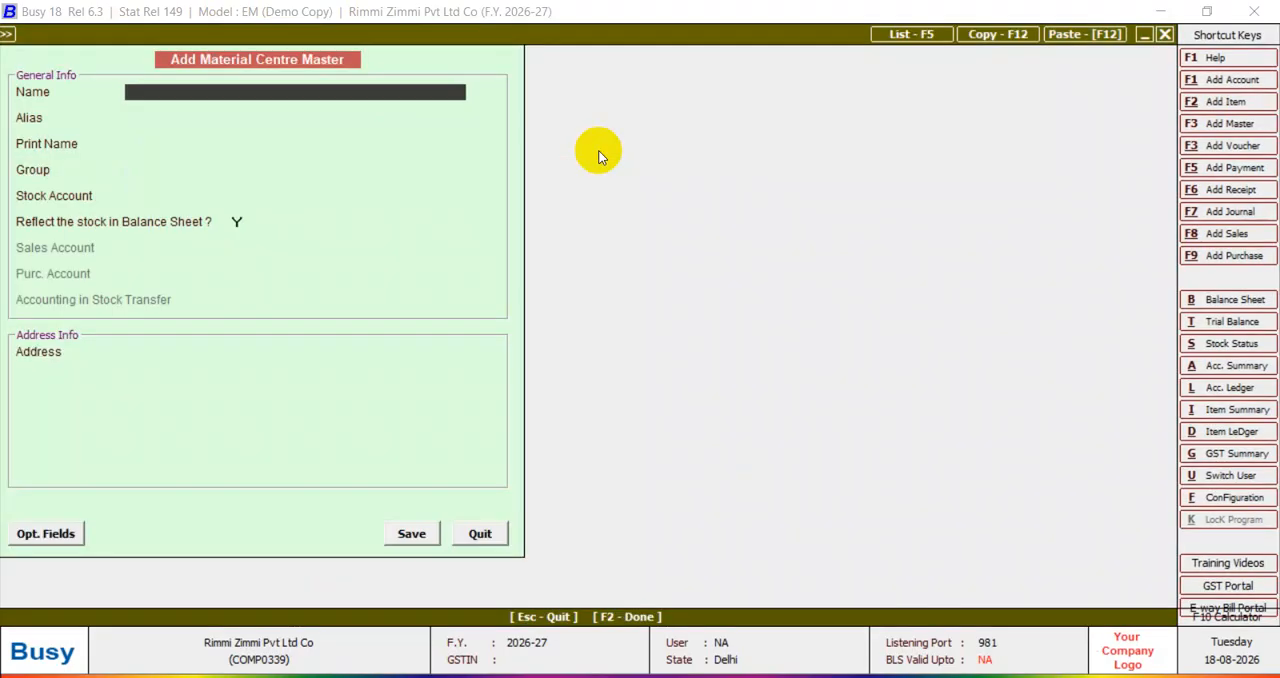
pyautogui.write('azad nagar shop')
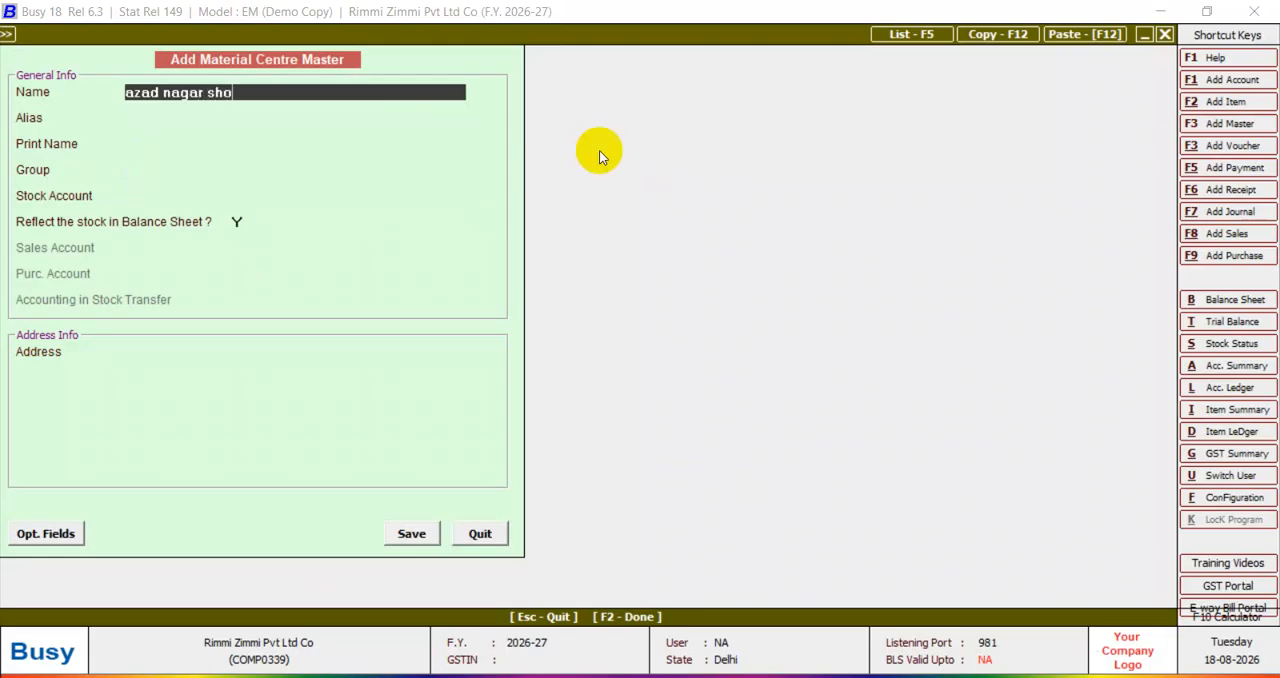
pyautogui.press('Return')
pyautogui.press('Return')
pyautogui.press('Return')
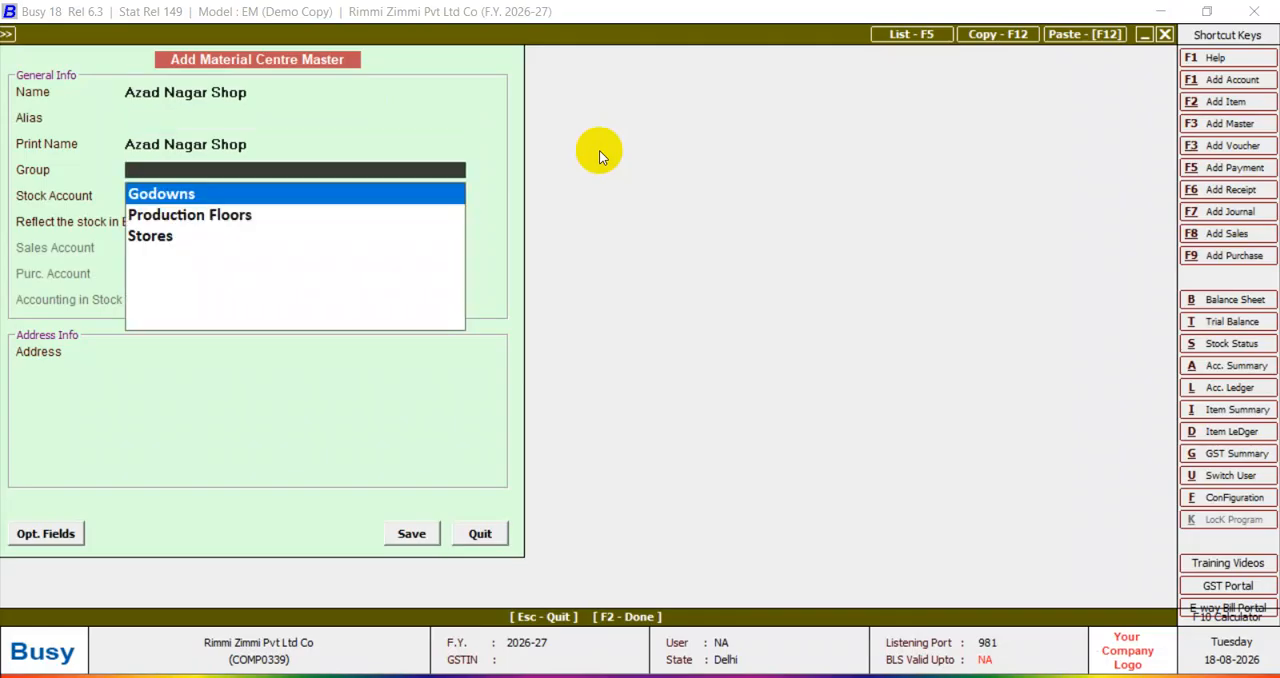
# Assign the material centre to the Stores group with the Stock account, then save it for use in the quotation voucher.
pyautogui.press('Down')
pyautogui.press('Down')
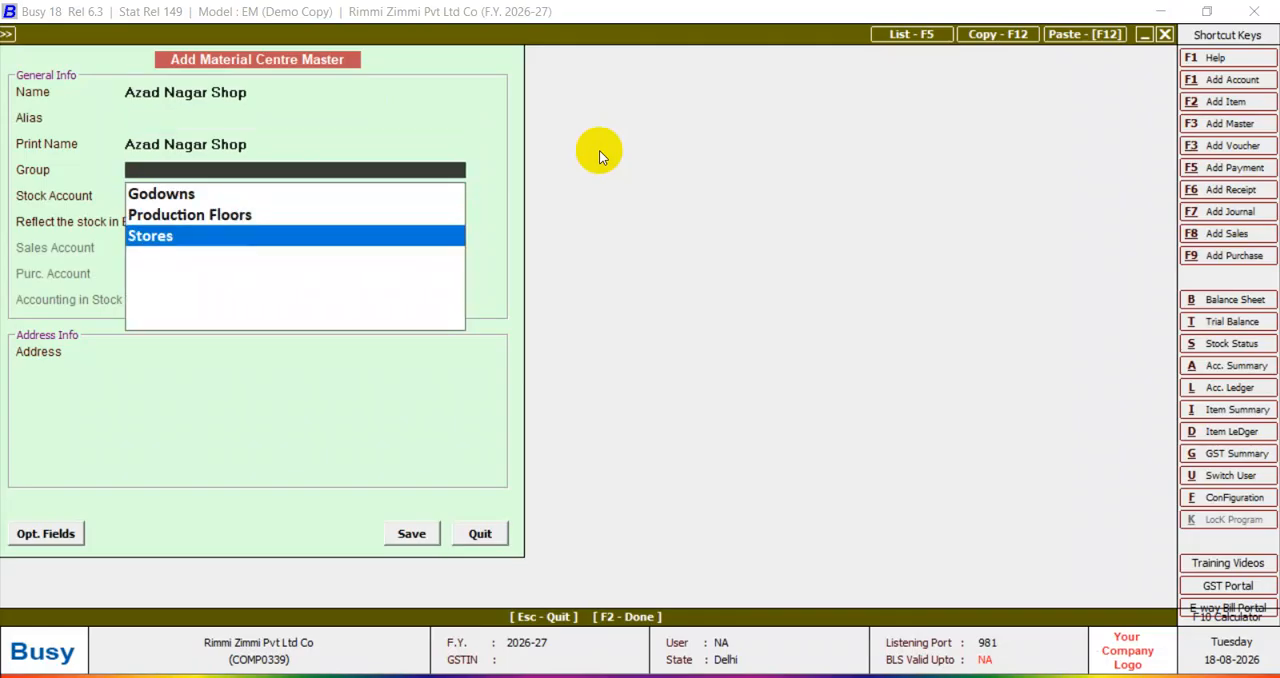
pyautogui.press('Return')
pyautogui.press('Return')
pyautogui.press('Return')
pyautogui.press('Return')
pyautogui.press('Return')
pyautogui.press('Return')
pyautogui.press('Return')
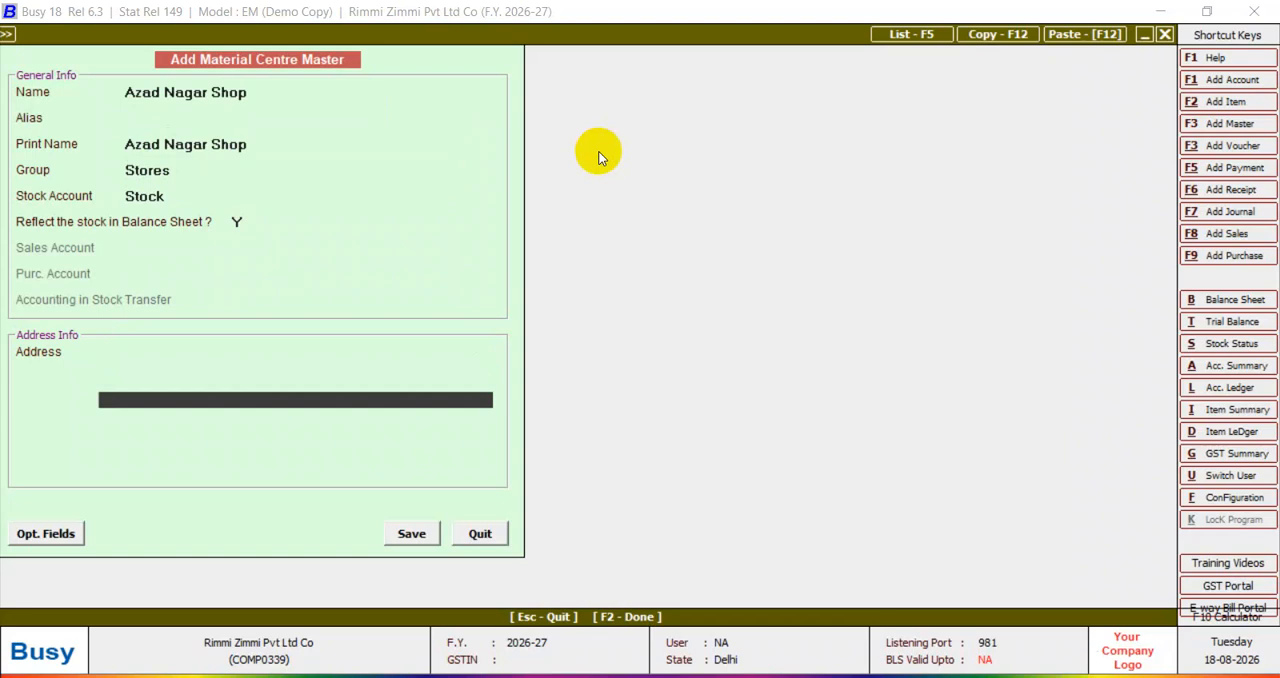
pyautogui.press('Return')
pyautogui.press('Return')
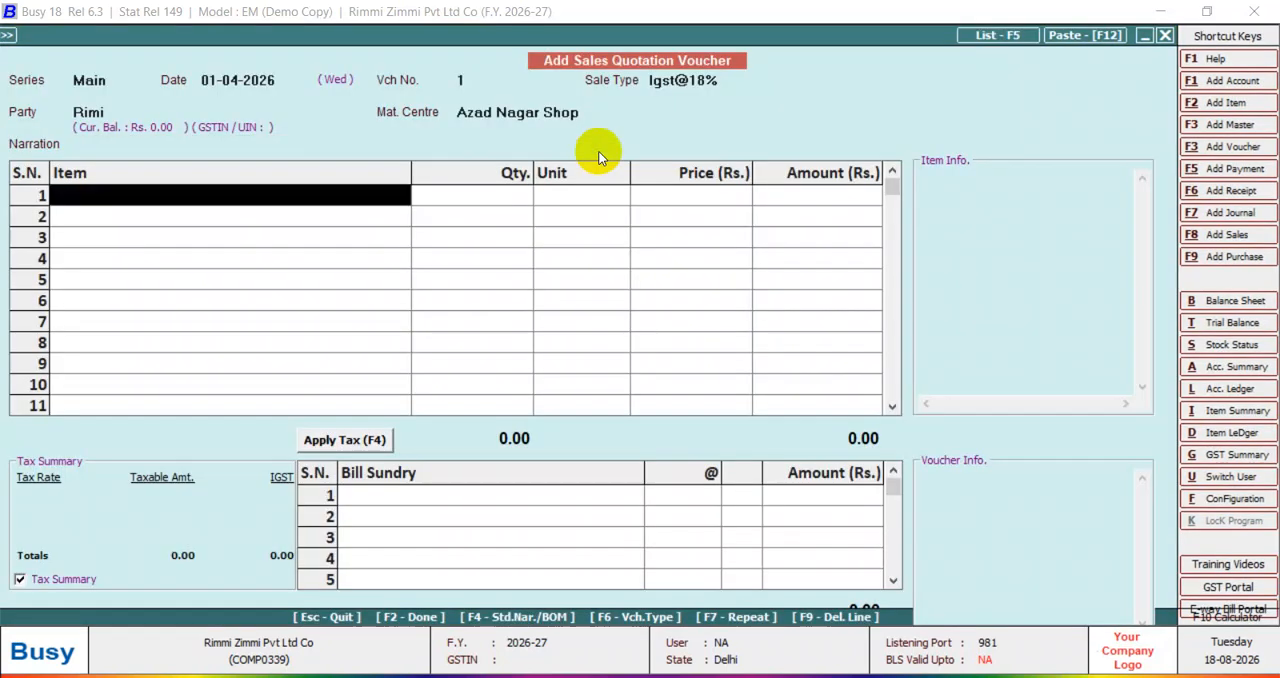
# Start a new item master for the voucher's first line and name it Computer I5, leaving the alias blank.
pyautogui.press('F3')
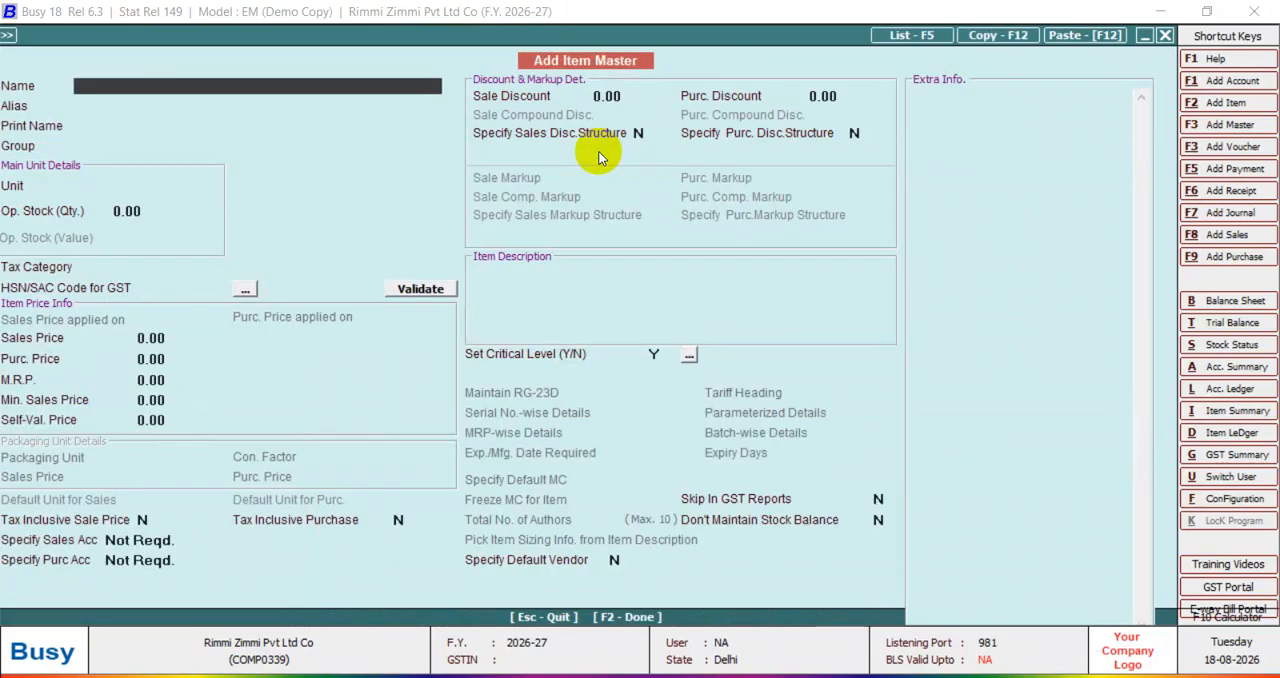
pyautogui.write('computer i5')
pyautogui.press('Return')
pyautogui.press('Return')
pyautogui.press('Return')
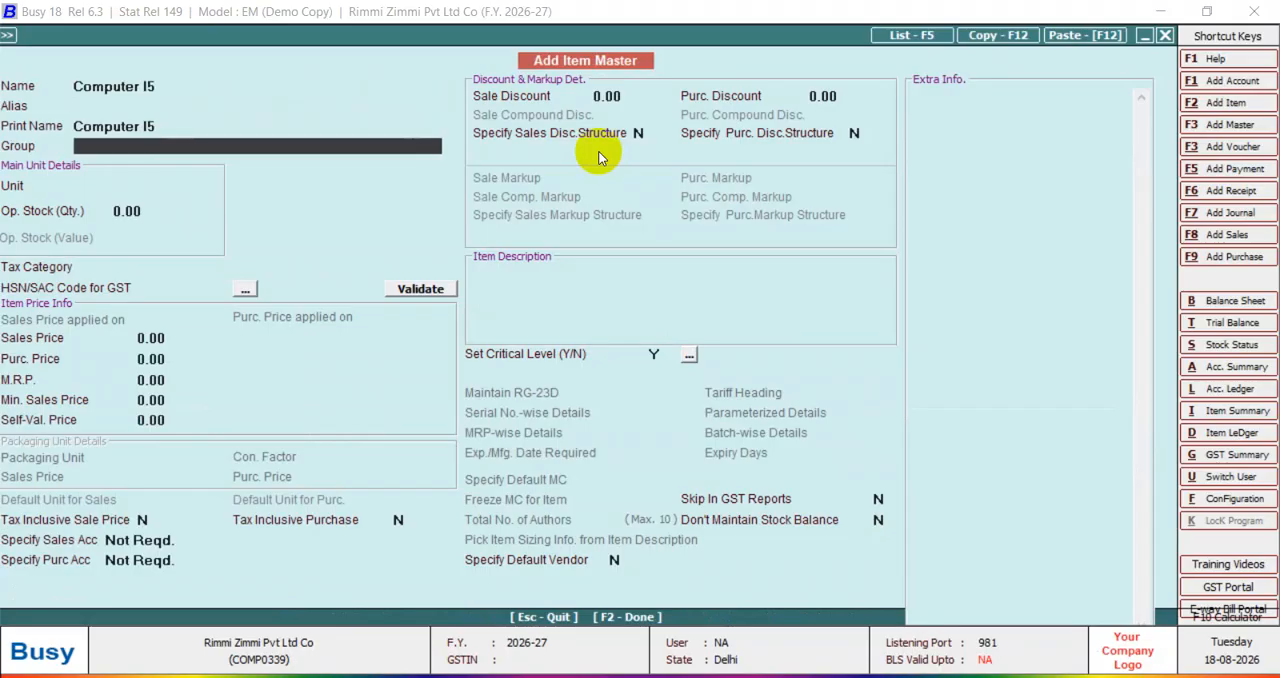
# Start a new item group named Electronic Product for the item, keeping it as a non-primary group.
pyautogui.press('F3')
pyautogui.write('e')
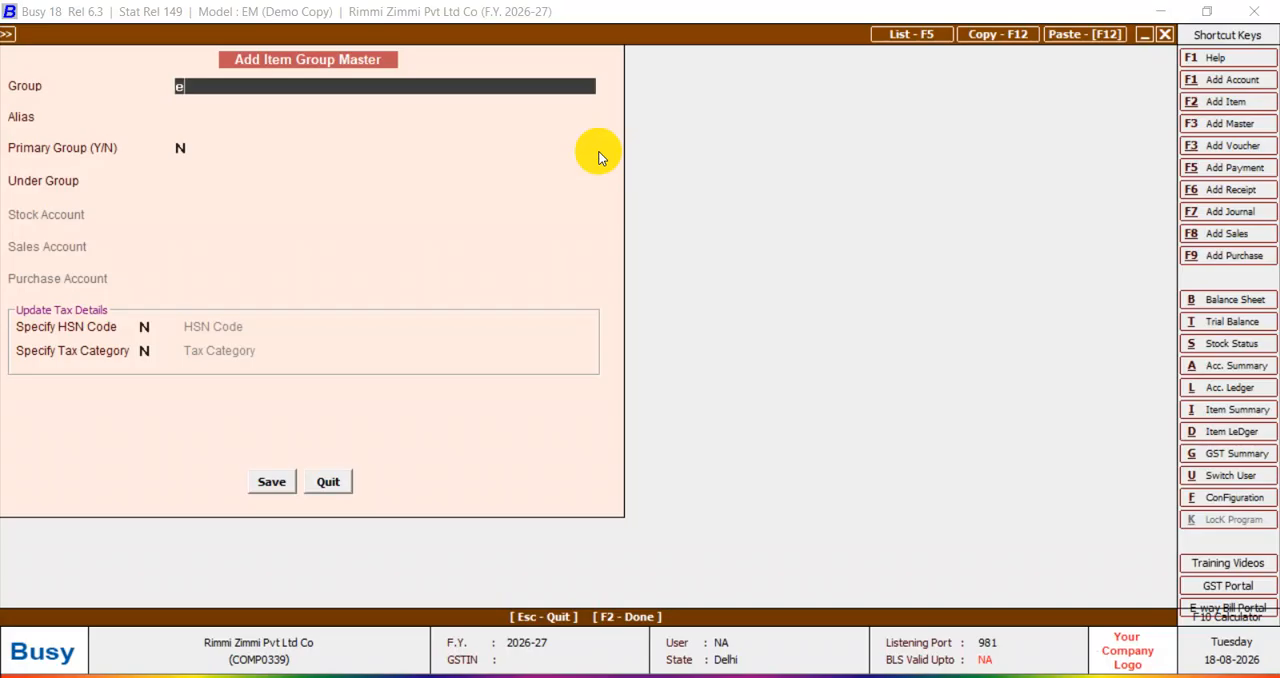
pyautogui.write('lectronic product')
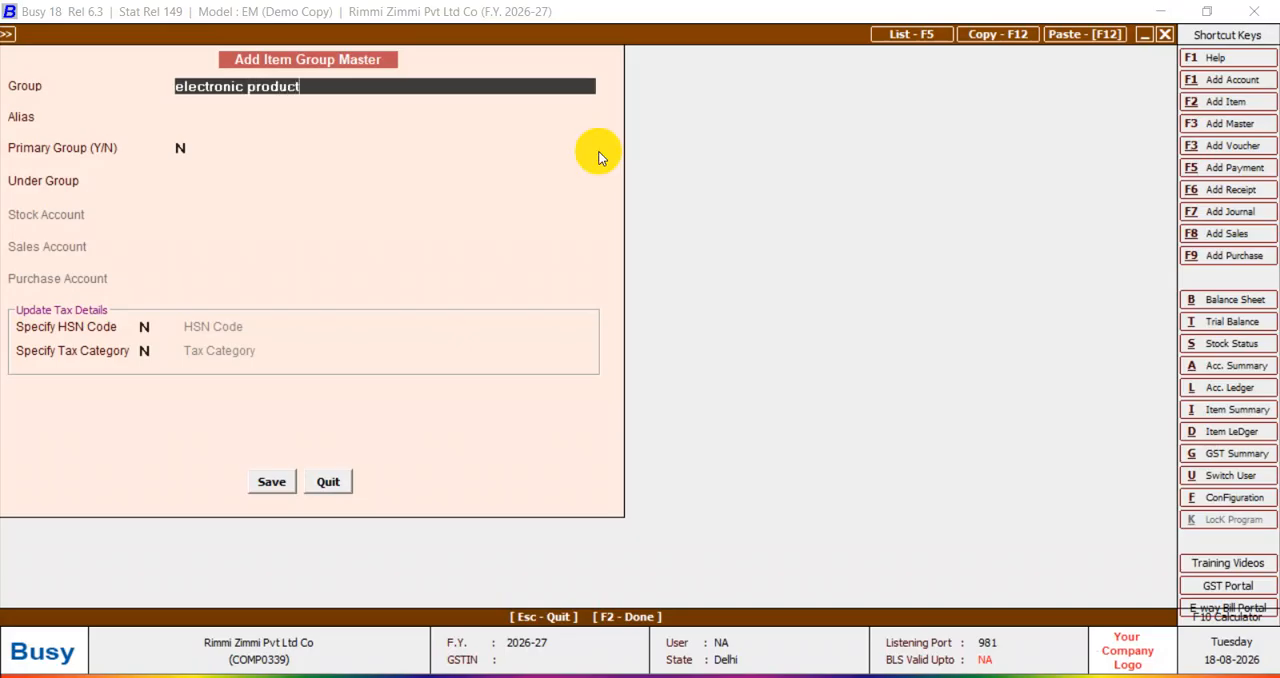
pyautogui.press('Return')
pyautogui.press('Return')
pyautogui.press('Return')
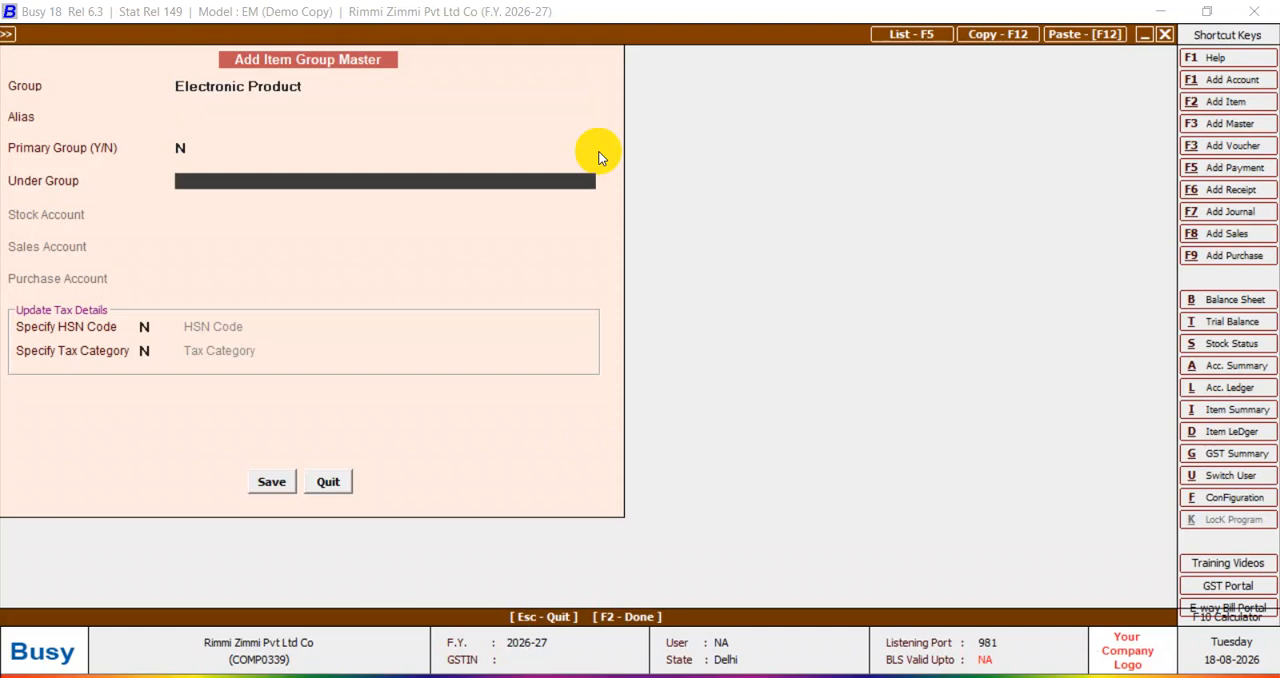
# Place the item group under General, save it and assign it to the Computer I5 item.
pyautogui.press('Return')
pyautogui.press('Return')
pyautogui.press('Return')
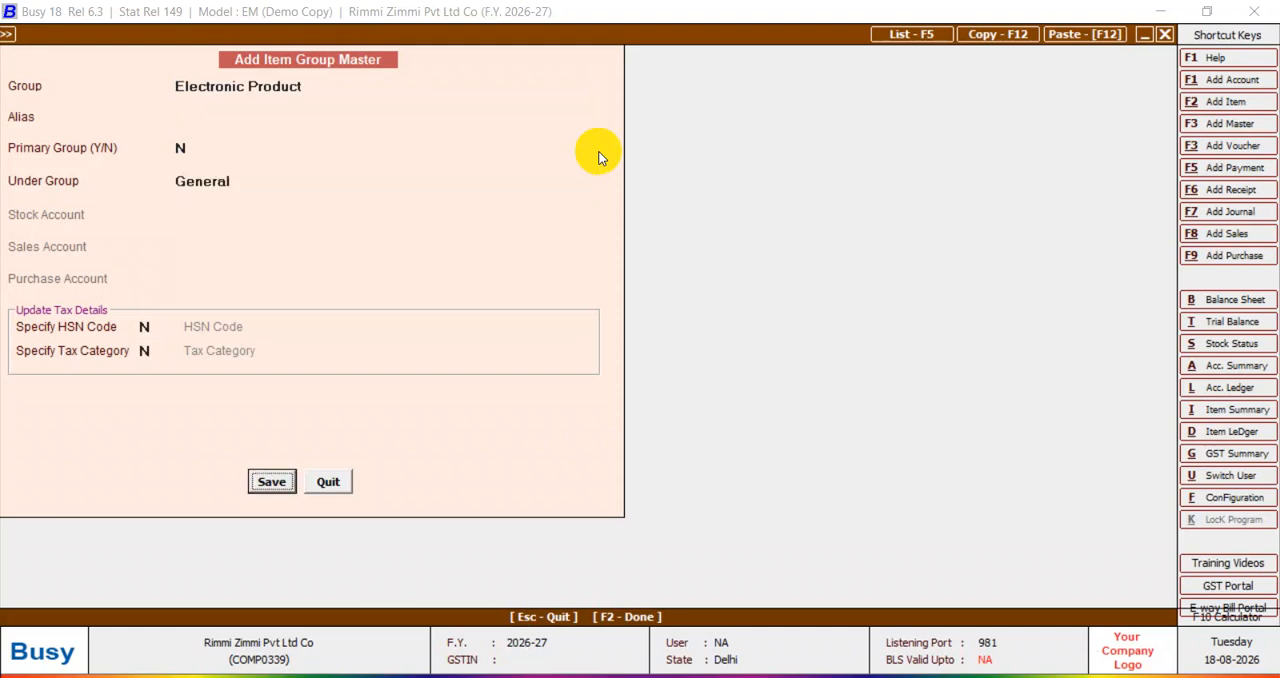
pyautogui.press('Return')
# Set the item's main unit to Units and keep the opening stock at zero.
pyautogui.write('u')
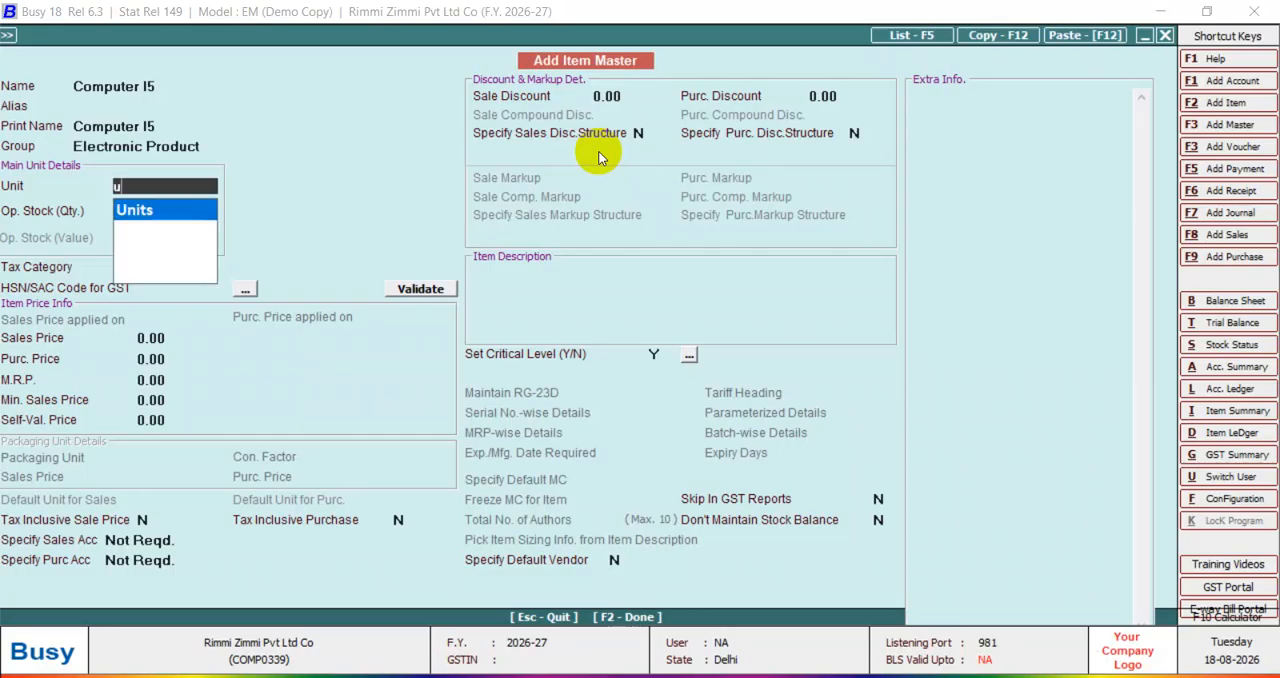
pyautogui.press('Return')
pyautogui.press('Return')
pyautogui.press('Return')
pyautogui.press('Return')
# Start a new tax category for the item, named Gst@18% and of type Goods.
pyautogui.press('Up')
pyautogui.press('Up')
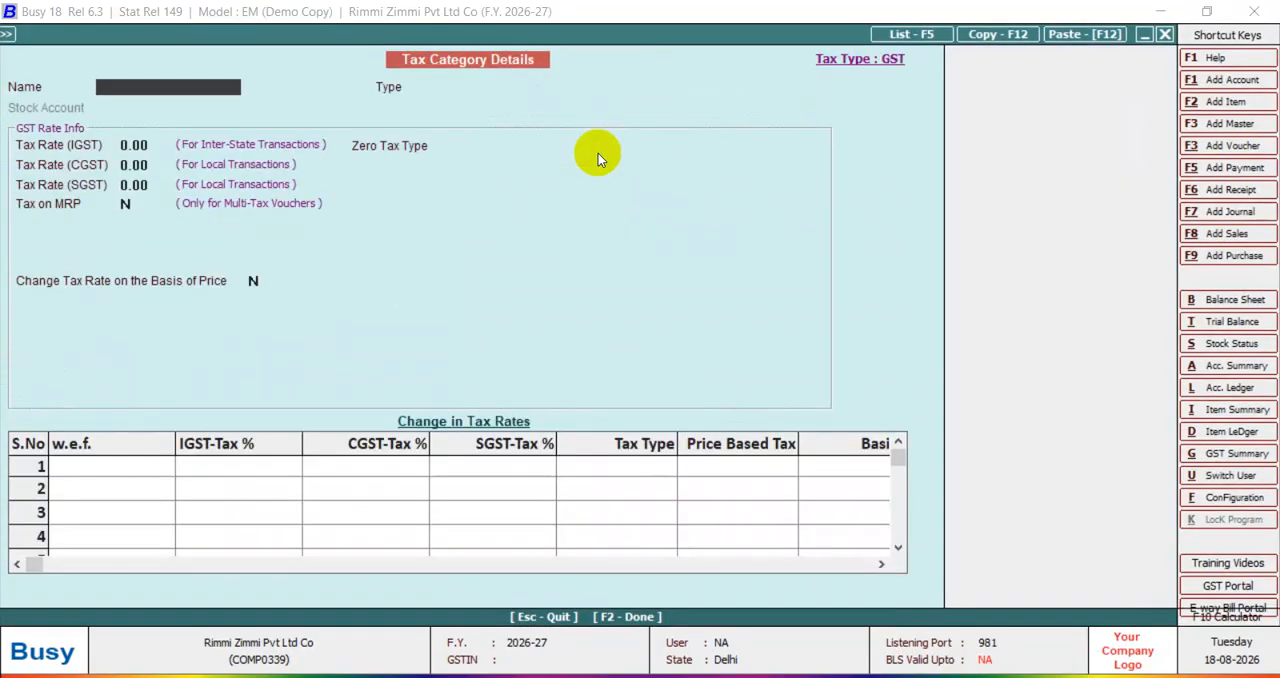
pyautogui.write('gst@18%')
pyautogui.press('Return')
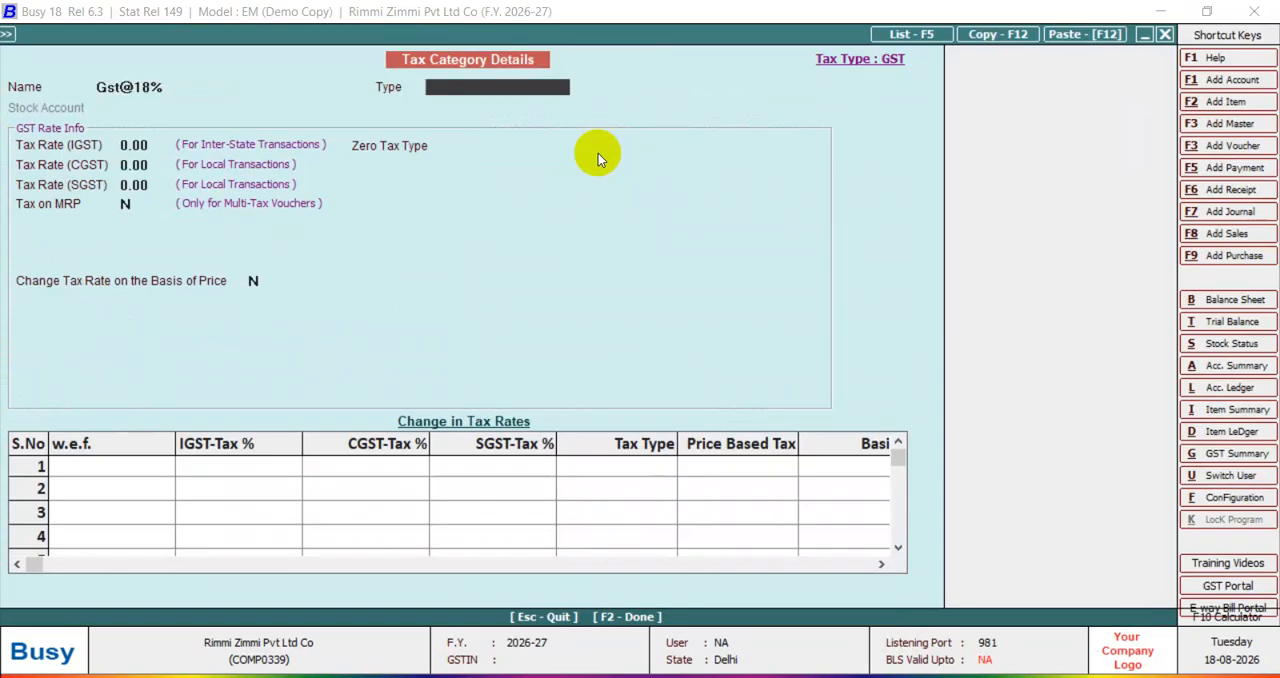
pyautogui.press('Return')
# Set the tax category's IGST rate to 18% with CGST and SGST at 9% each, leaving tax on MRP off.
pyautogui.press('Return')
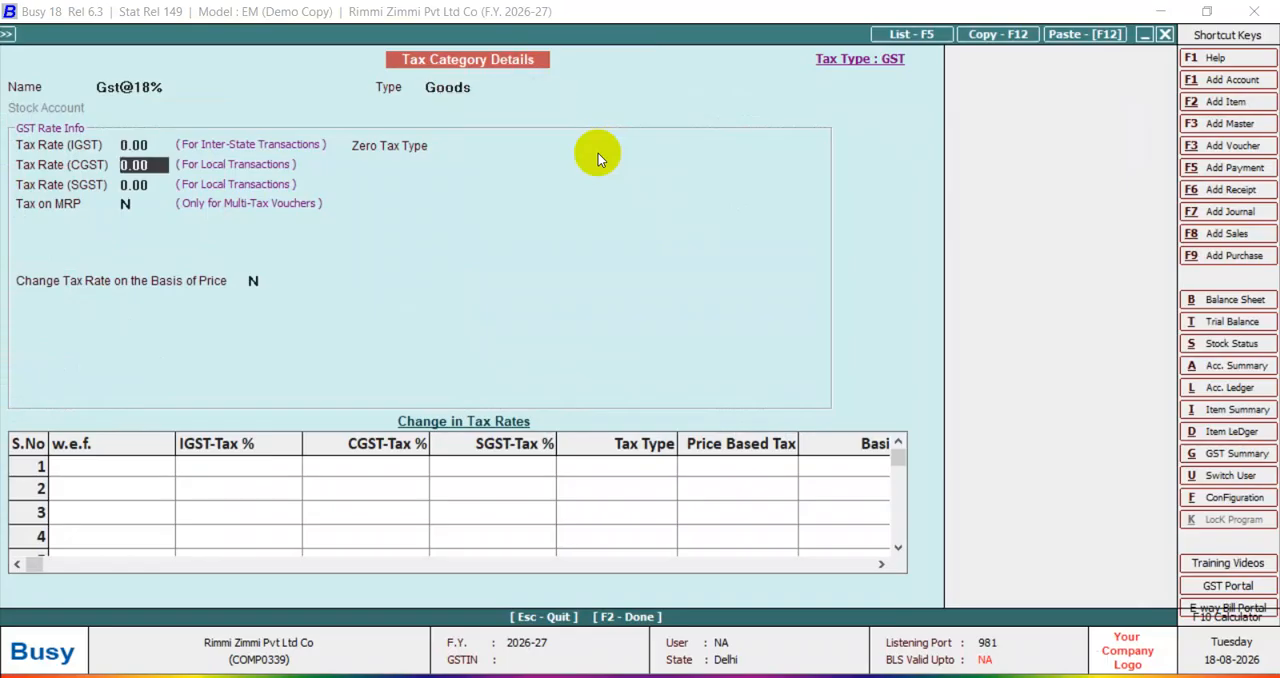
pyautogui.press('Up')
pyautogui.write('18')
pyautogui.press('Return')
pyautogui.press('Return')
pyautogui.press('Return')
pyautogui.press('Return')
pyautogui.press('Return')
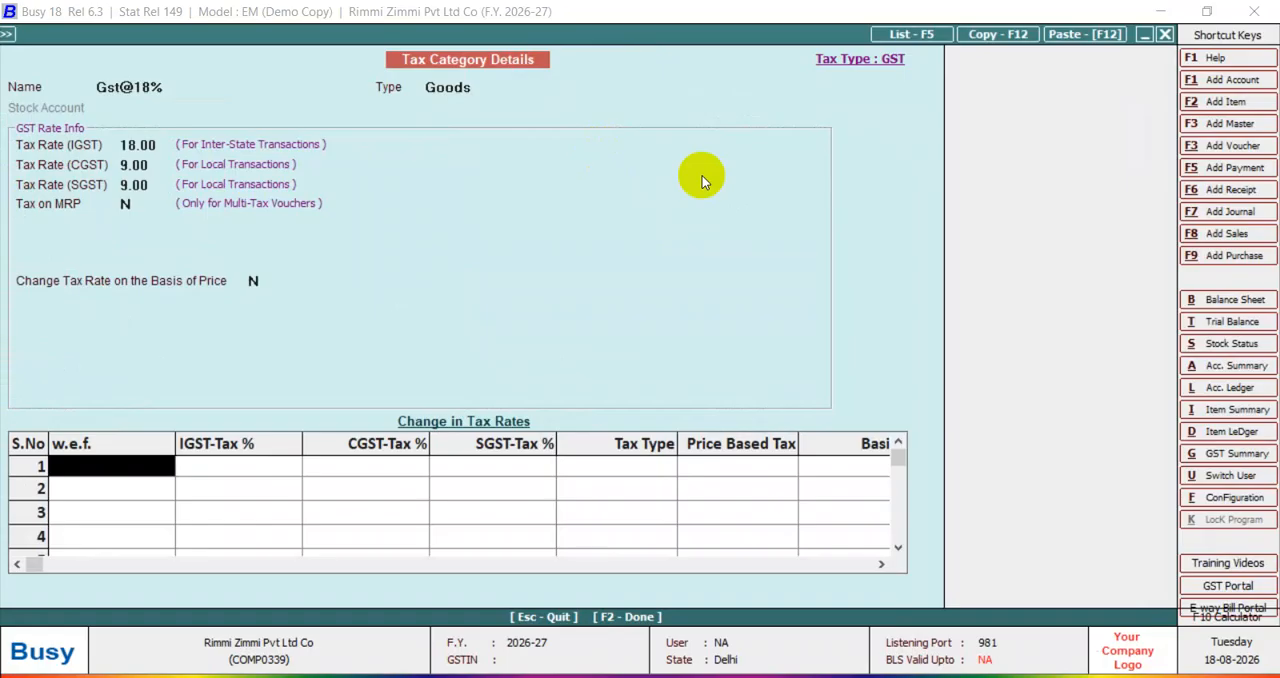
# Enter 01-04-2026 as the effective date of the first row under Change in Tax Rates.
pyautogui.write('01-12-2026')
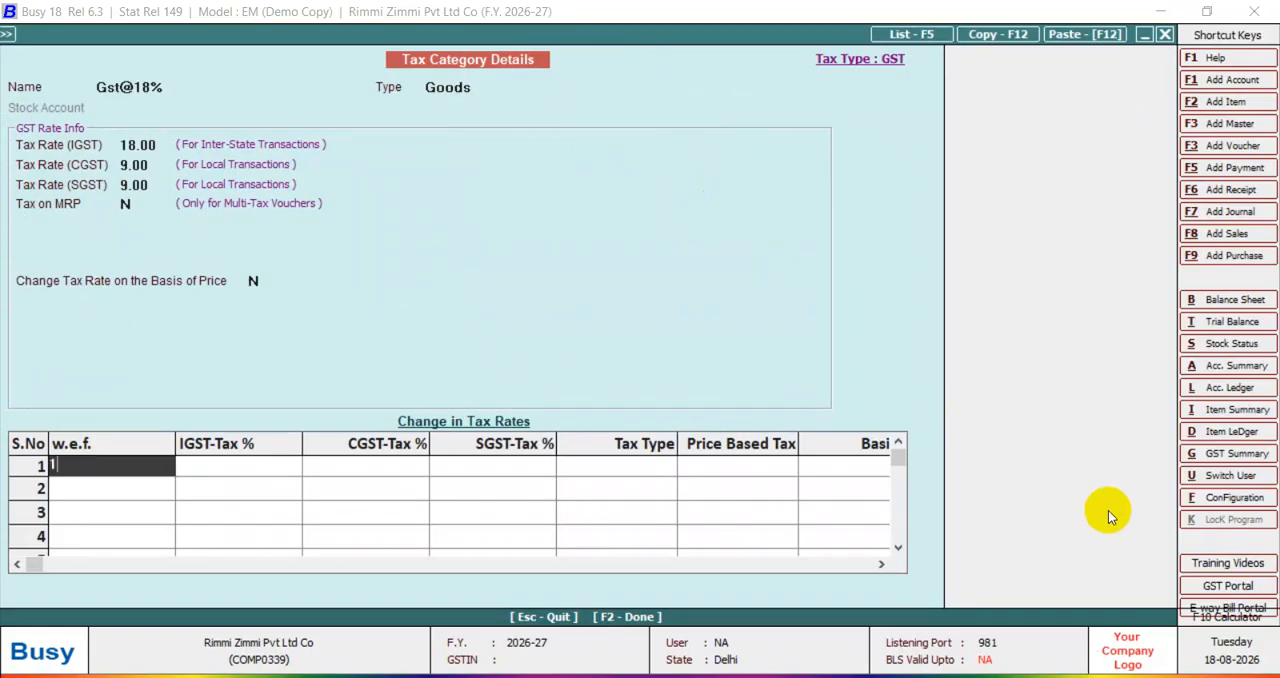
pyautogui.press('Return')
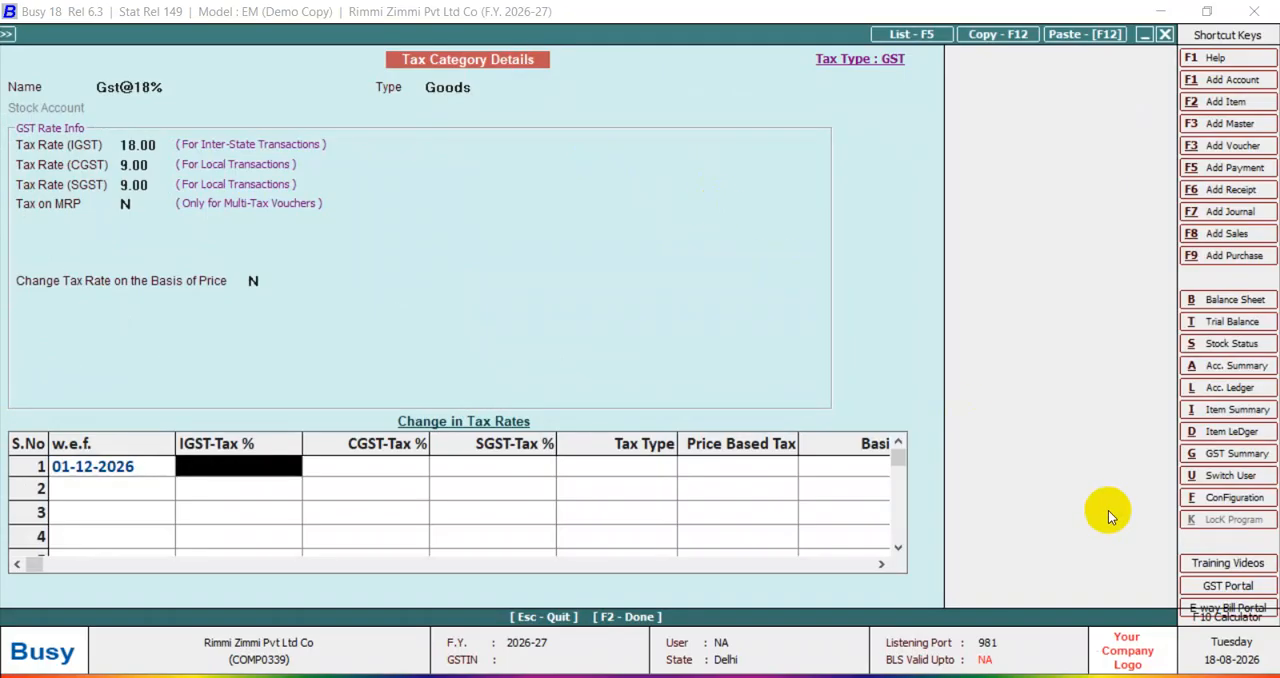
pyautogui.click(120, 468)
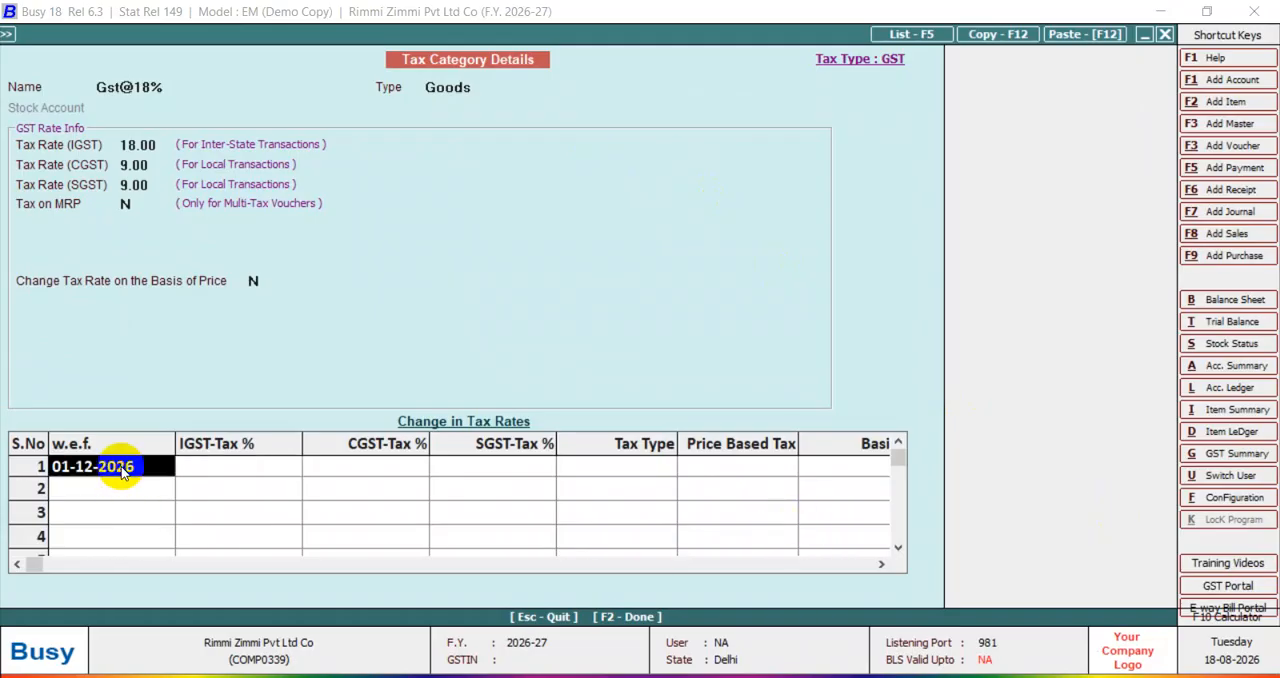
pyautogui.write('1/4/')
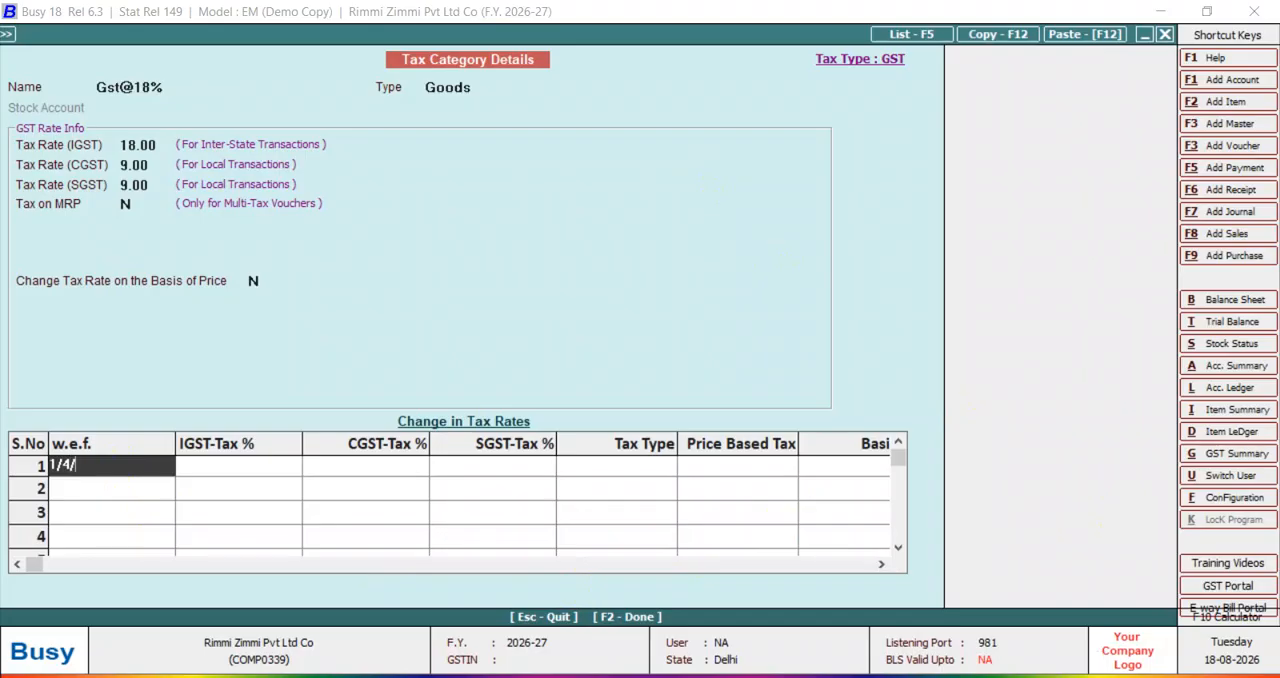
pyautogui.write('26')
pyautogui.press('Return')
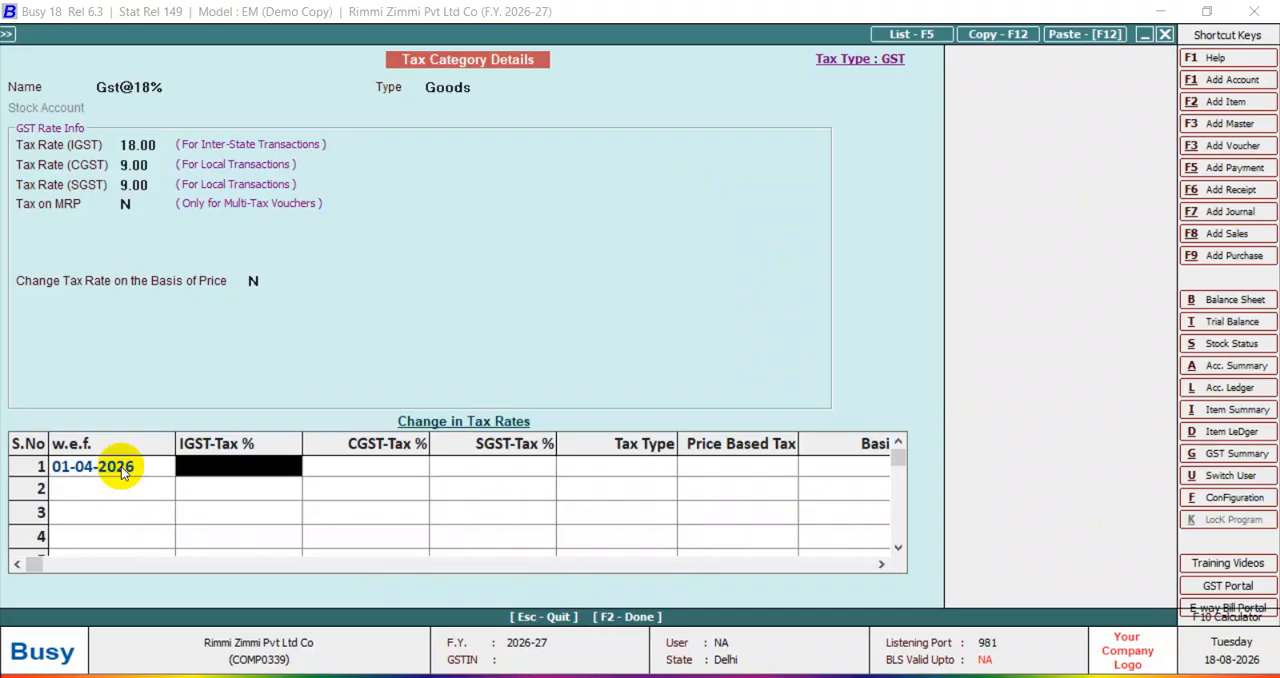
# Set the dated row's IGST rate to 18% and save the tax category.
pyautogui.write('18')
pyautogui.press('Return')
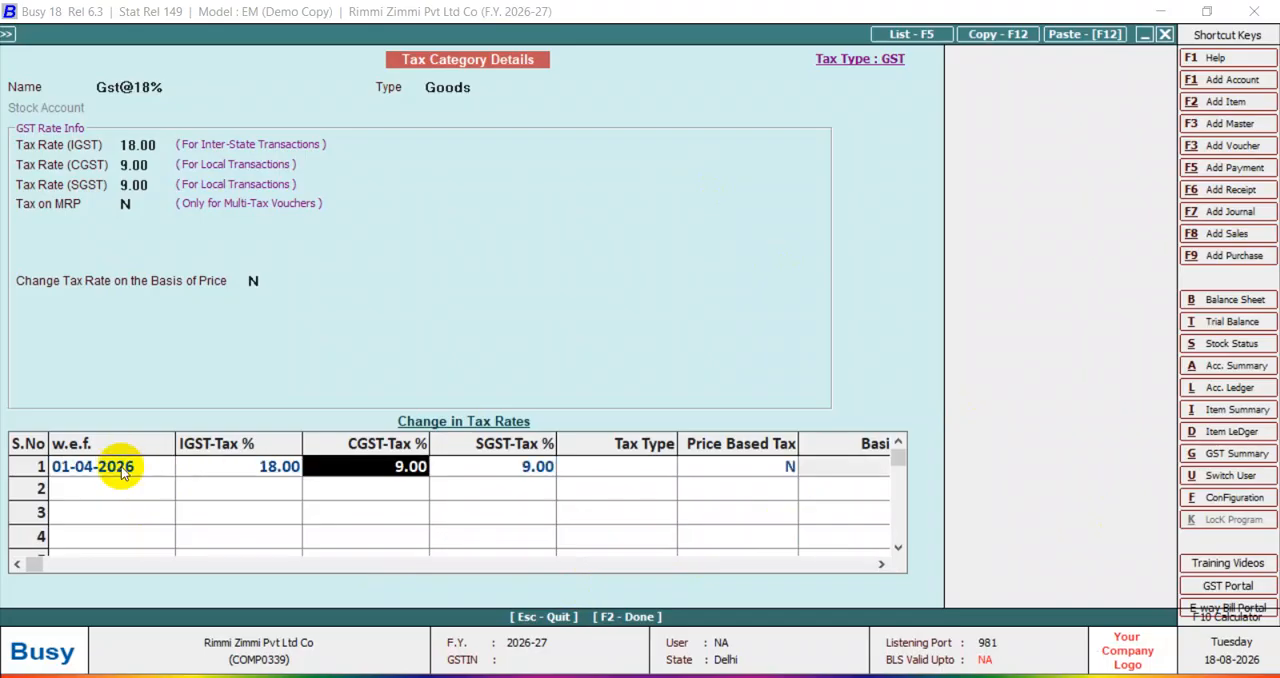
pyautogui.press('F2')
pyautogui.click(703, 396)
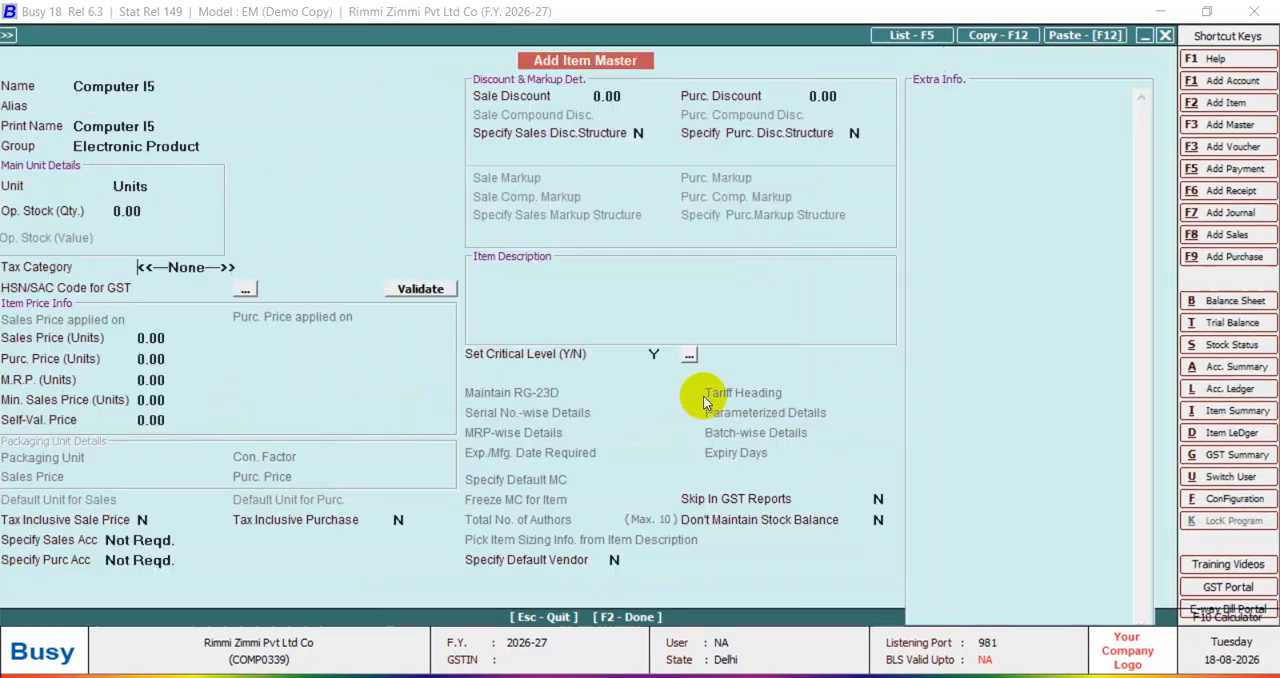
# Apply the Gst@18% tax category and save the item without an HSN/SAC code, with sales price calculation set to Not Required.
pyautogui.press('Return')
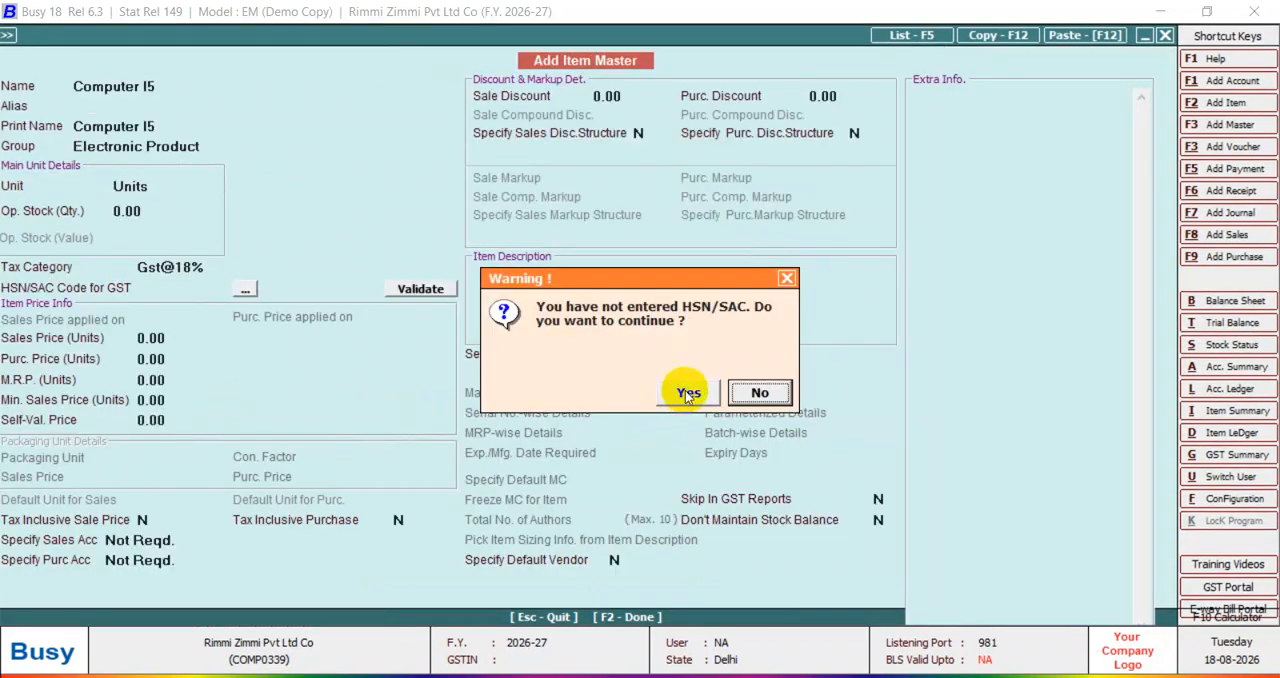
pyautogui.click(687, 394)
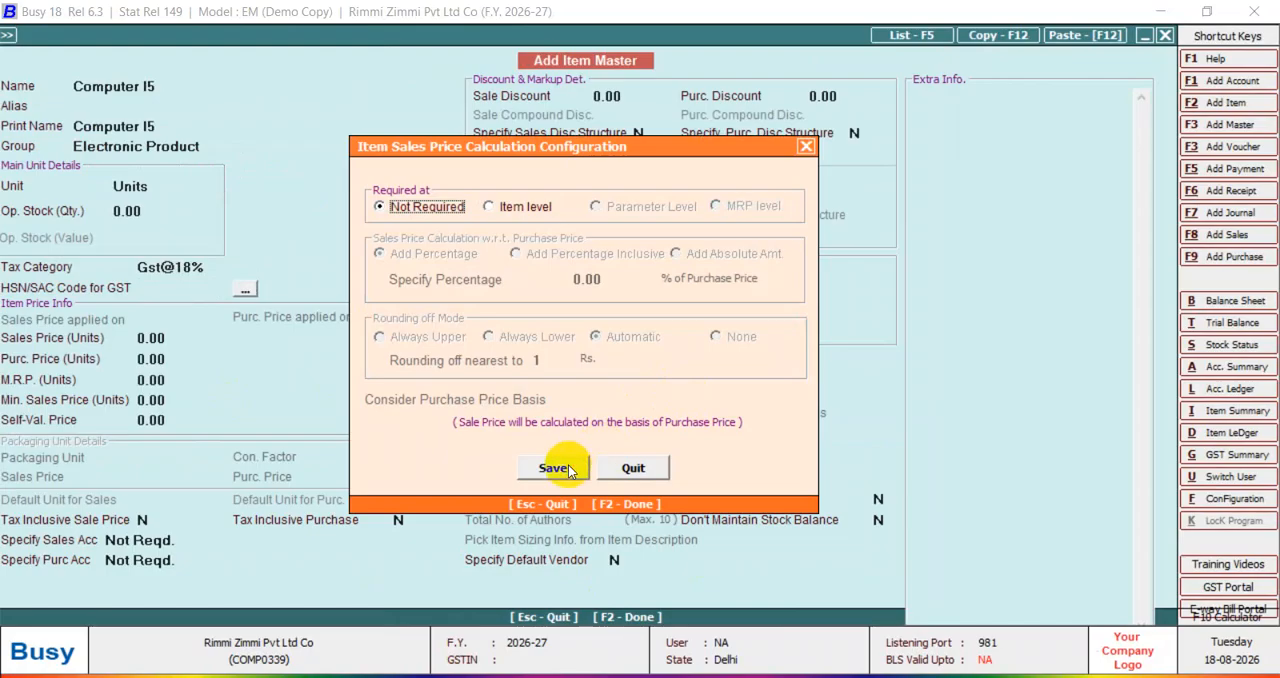
pyautogui.click(556, 464)
pyautogui.click(695, 402)
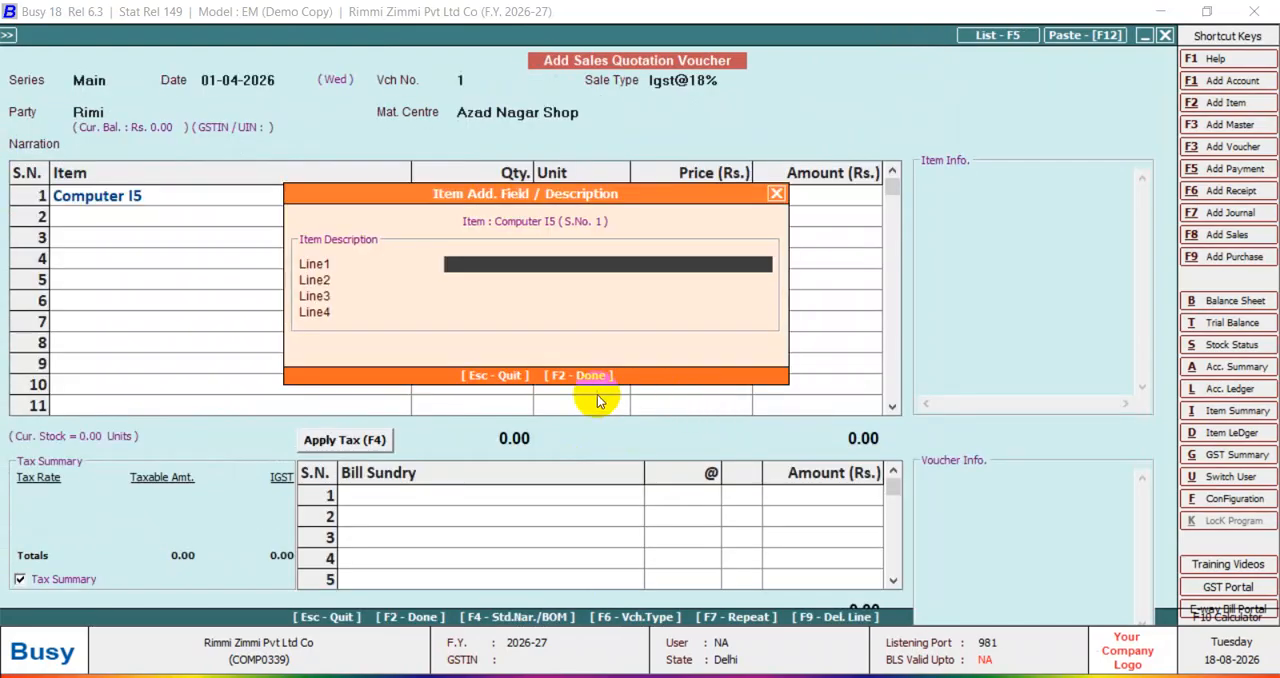
# Leave the Computer I5 line's item description blank and set its quantity to 5.
pyautogui.press('Return')
pyautogui.press('Return')
pyautogui.press('Return')
pyautogui.press('Return')
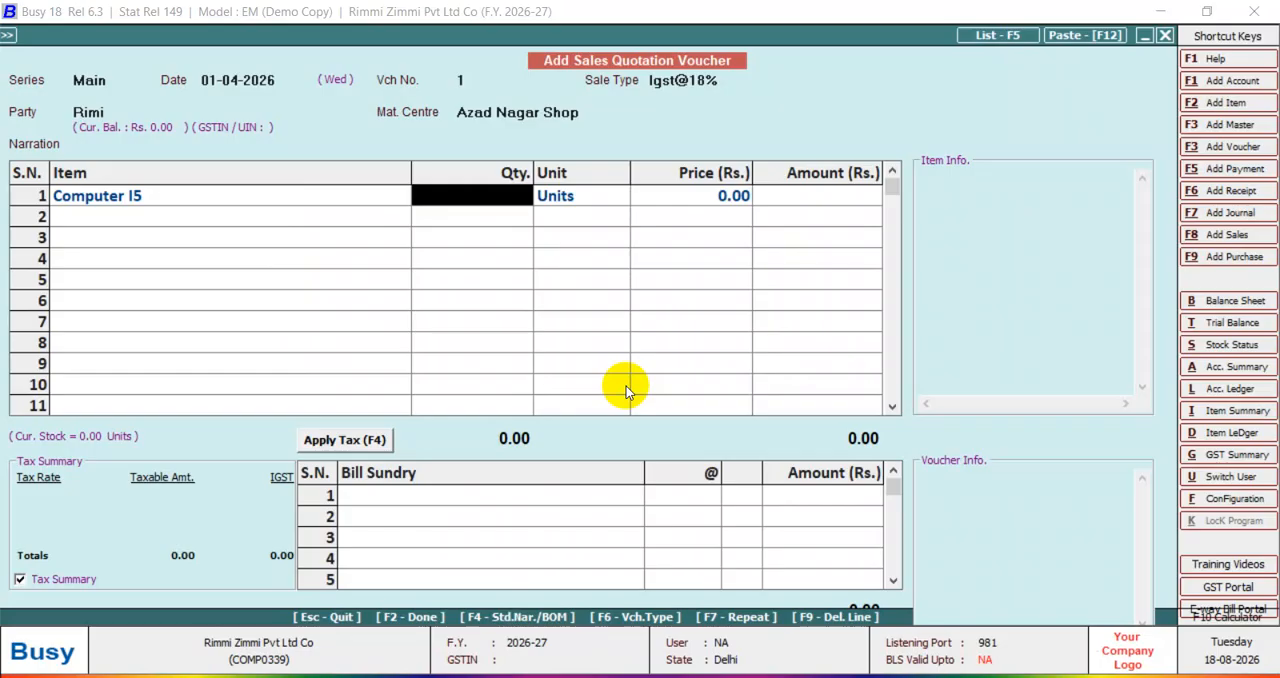
pyautogui.write('5')
pyautogui.press('Return')
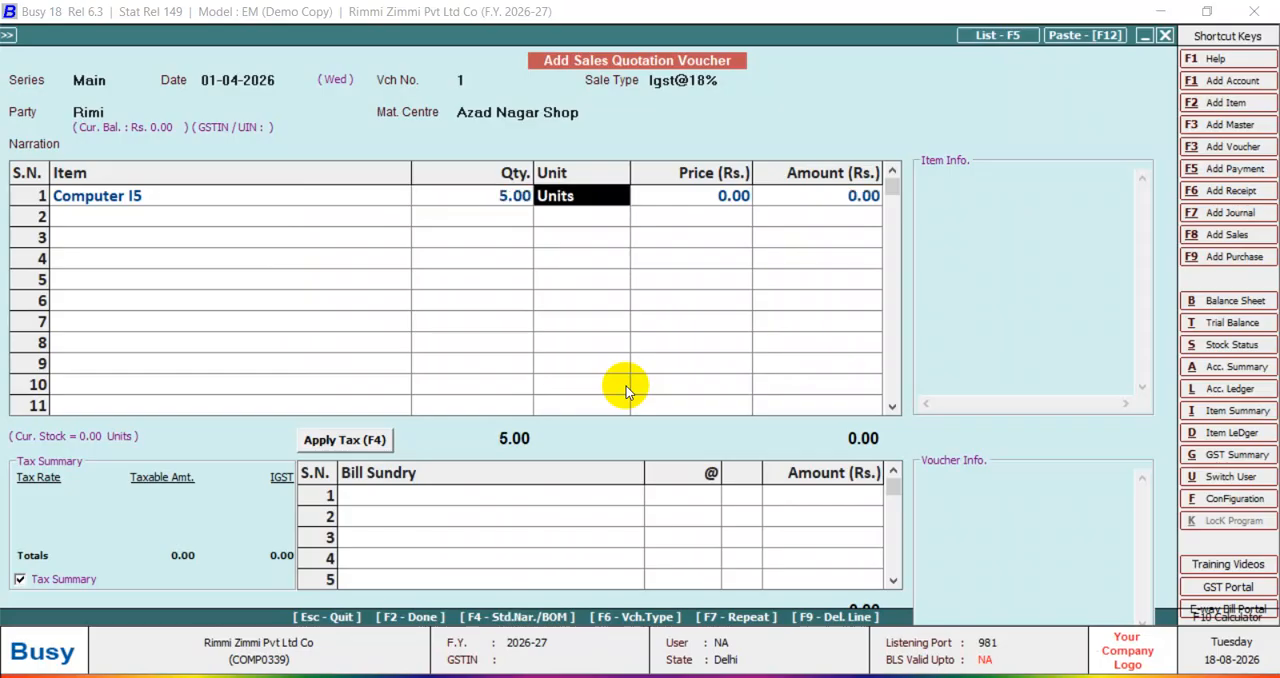
# Keep Units as the line's unit and set the price of Computer I5 to 50,000.
pyautogui.press('Return')
pyautogui.write('50')
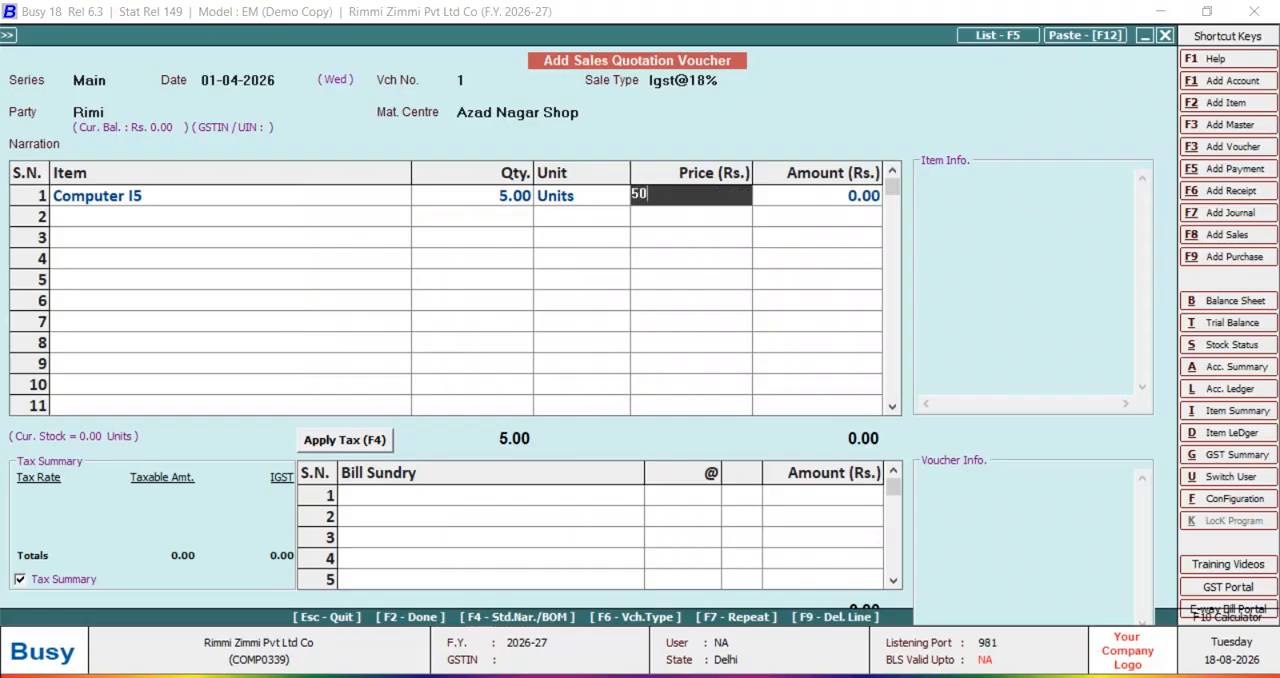
pyautogui.write('000')
pyautogui.press('Return')
# Finish the item list and add IGST at 18% as the voucher's first bill sundry.
pyautogui.press('Return')
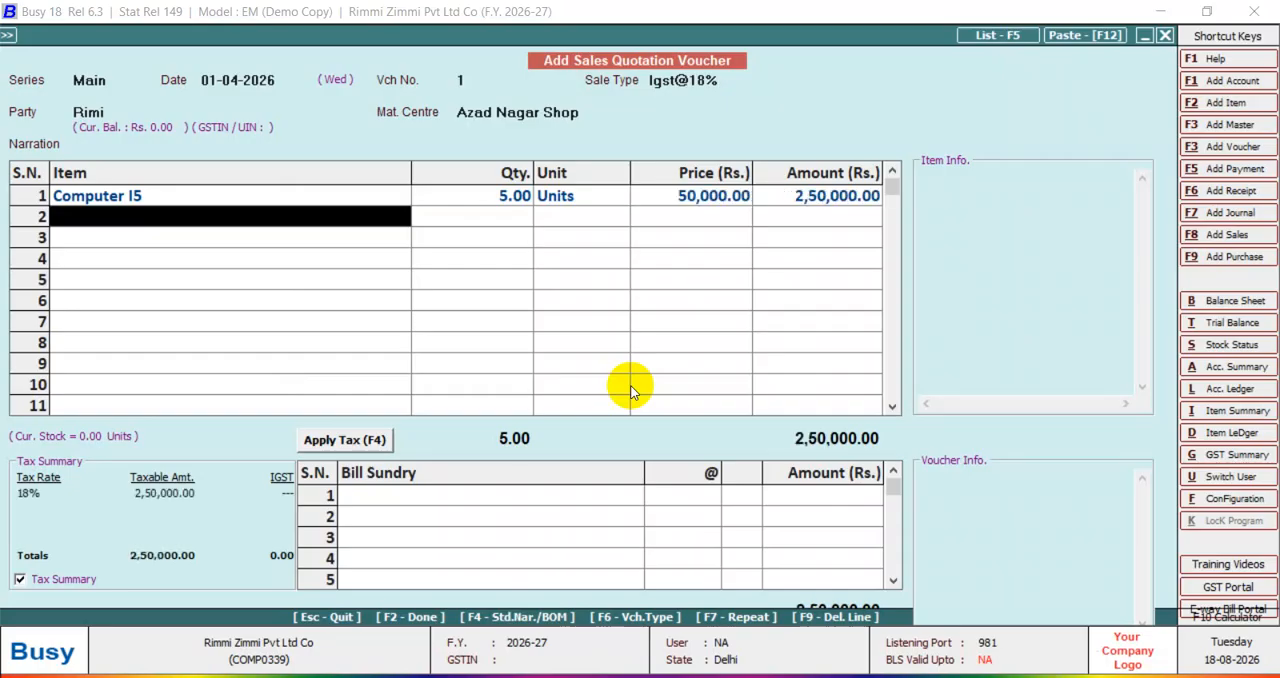
pyautogui.press('Return')
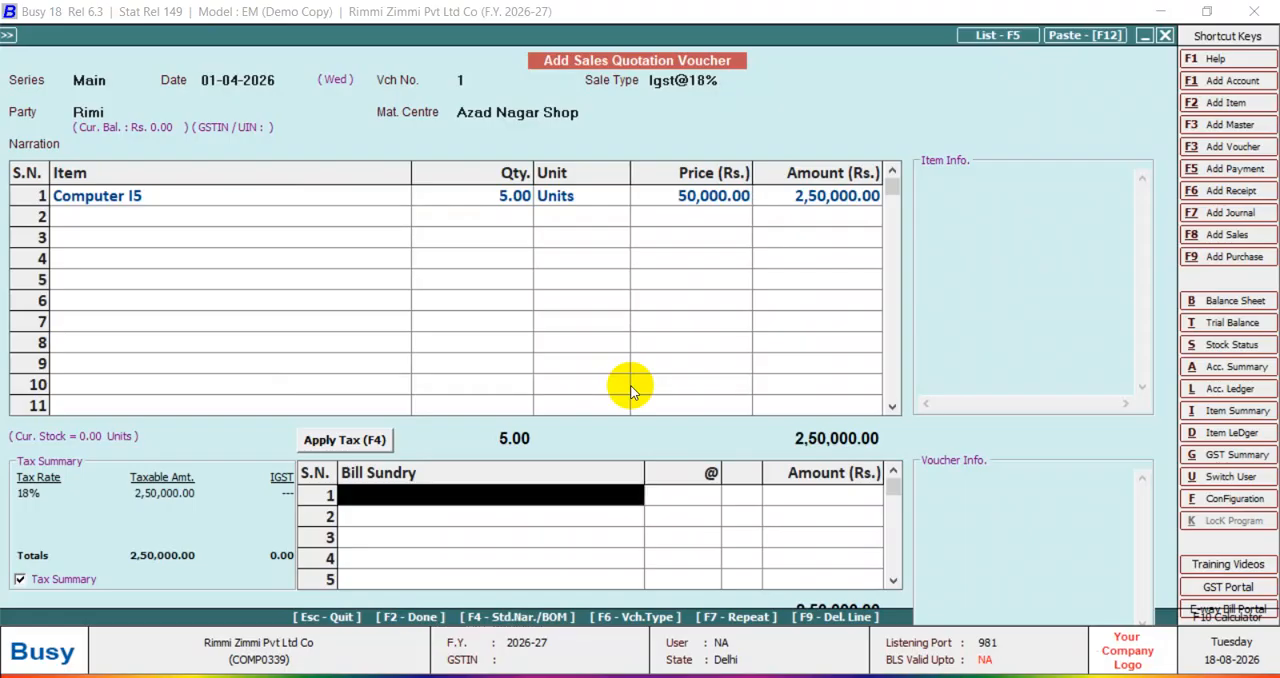
pyautogui.write('I')
pyautogui.press('Return')
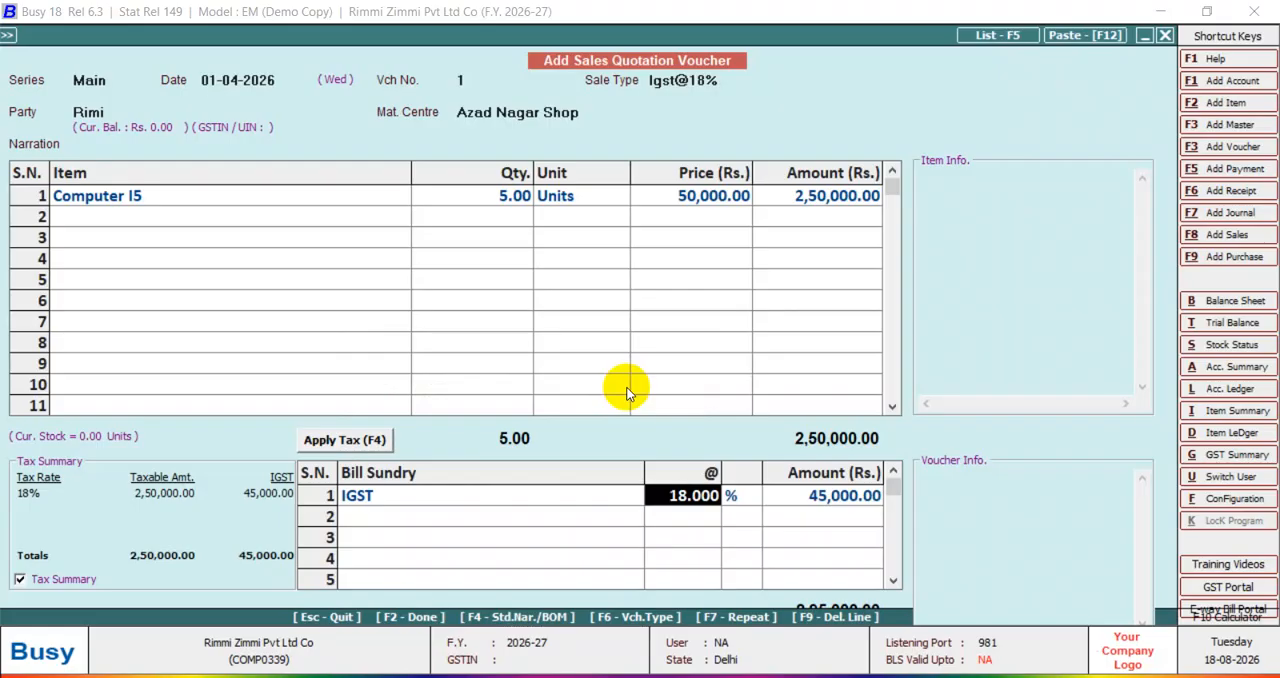
# Save the sales quotation voucher, accepting a central transaction for a party in the same state.
pyautogui.press('F2')
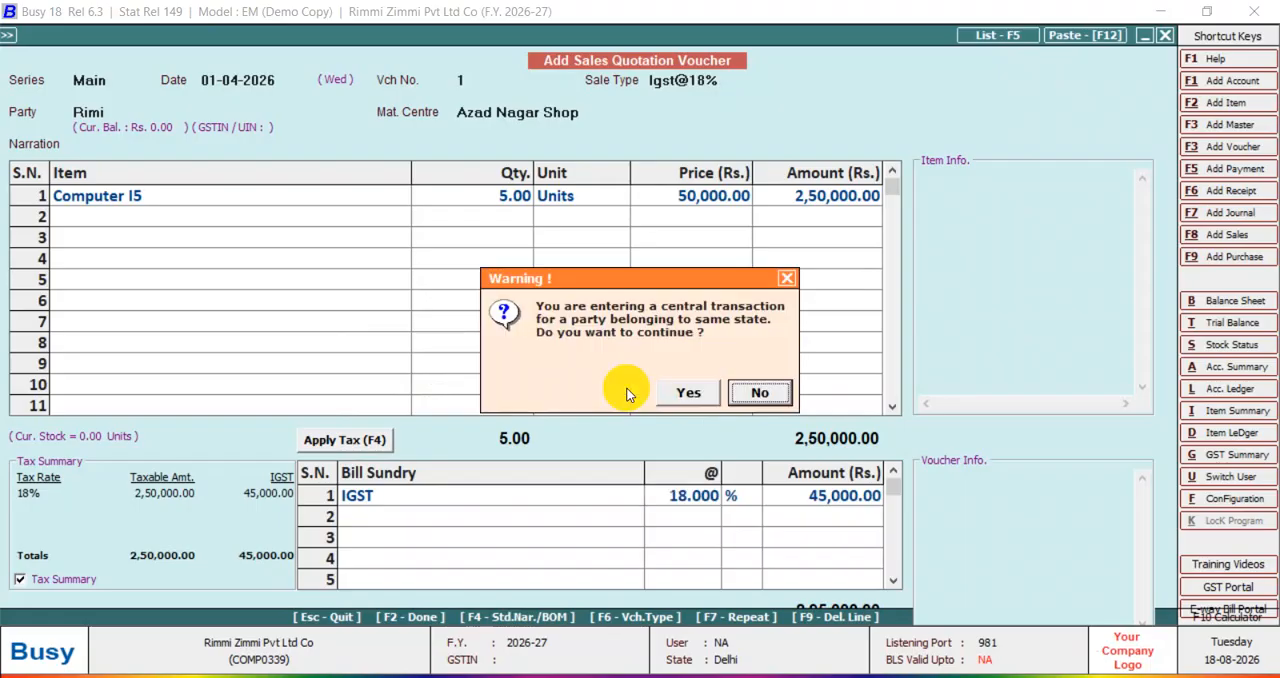
pyautogui.press('Left')
pyautogui.press('Return')
pyautogui.press('Return')
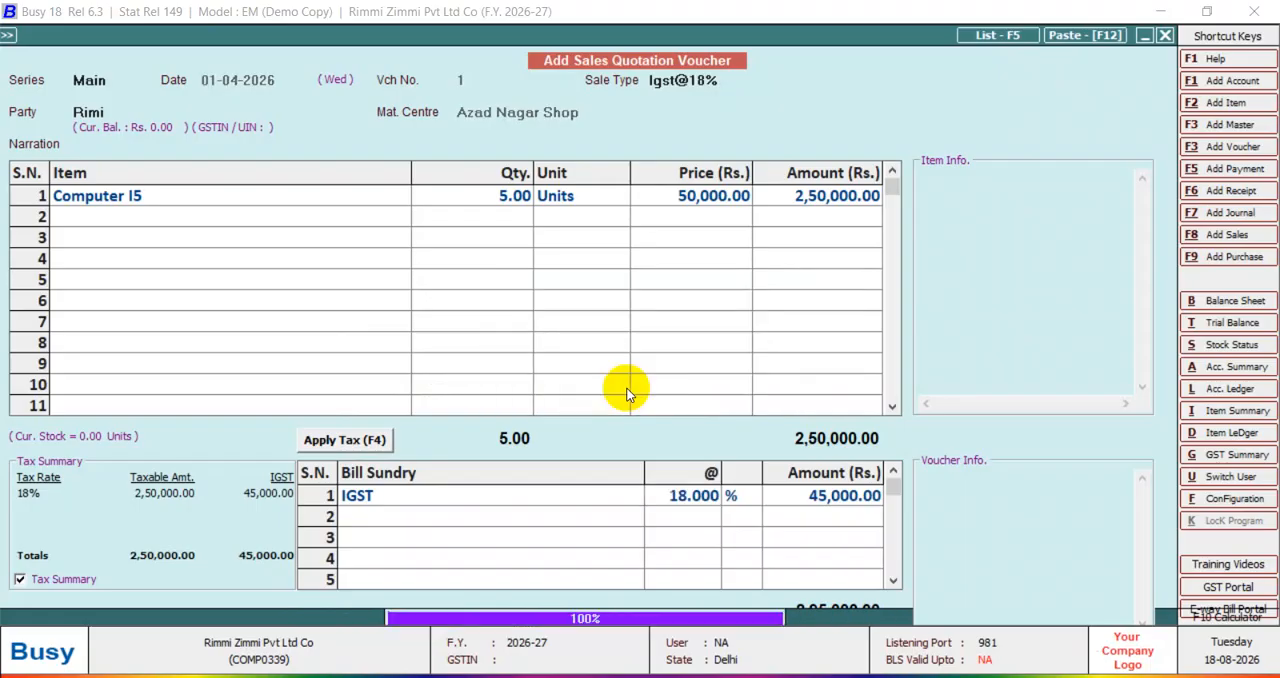
# Leave voucher entry and open the item-wise pending sales quotations report for one item.
pyautogui.press('Escape')
pyautogui.press('Escape')
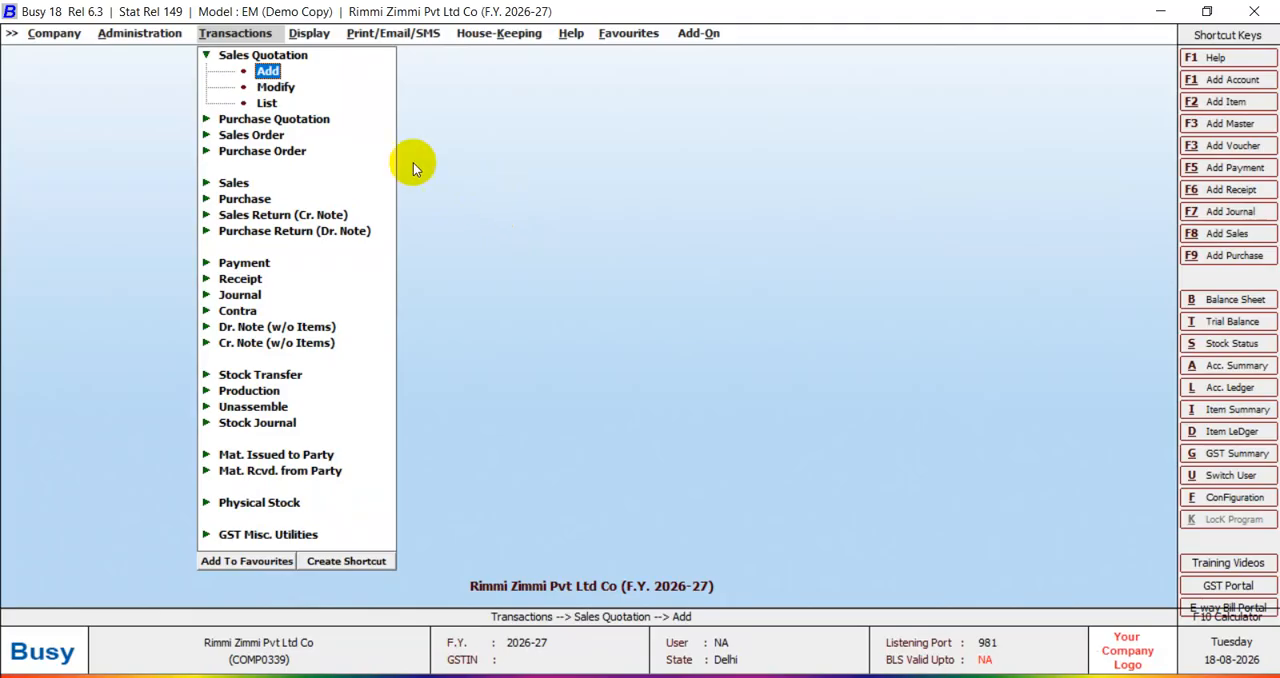
pyautogui.click(306, 36)
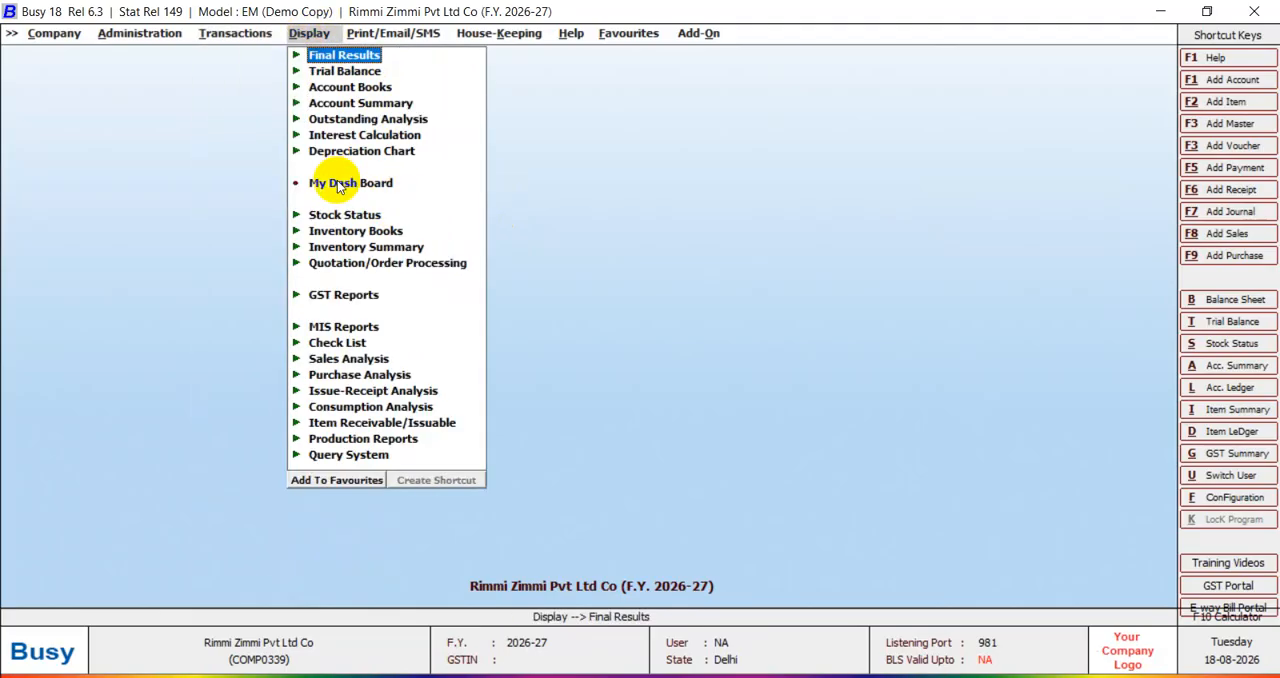
pyautogui.click(395, 263)
pyautogui.click(400, 284)
pyautogui.click(423, 295)
pyautogui.click(565, 350)
pyautogui.click(590, 360)
pyautogui.press('Return')
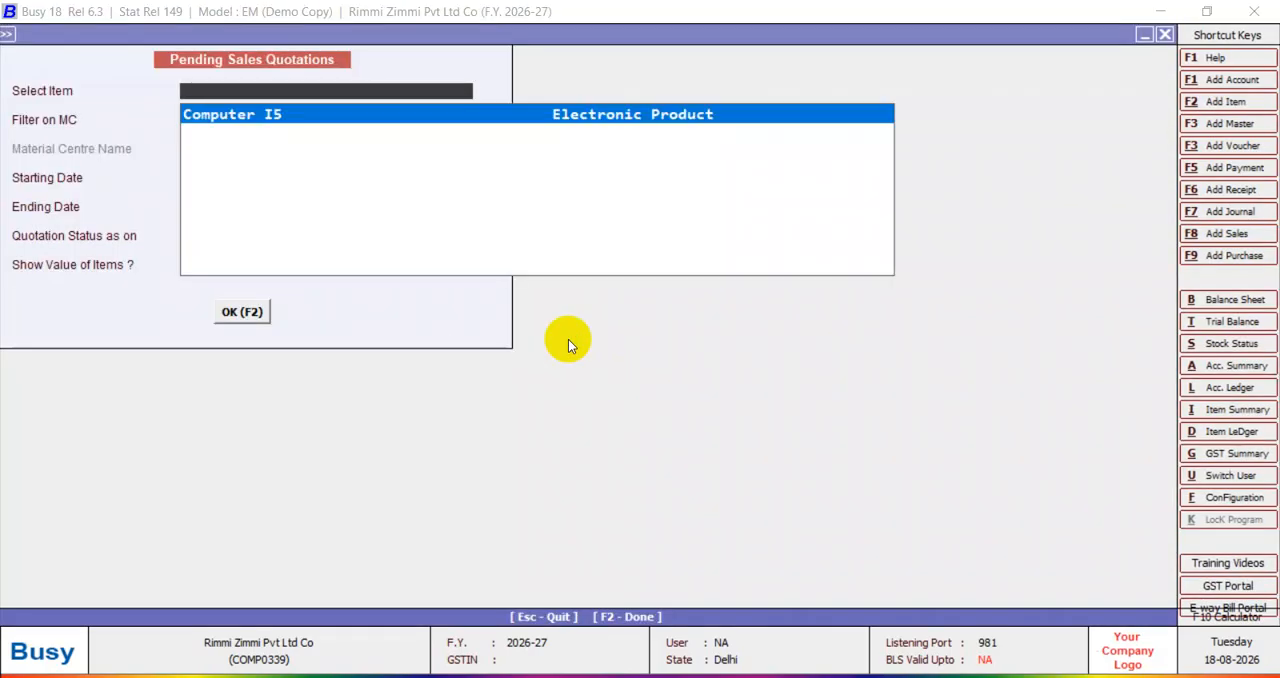
# Examine the pending sales quotations of Computer I5 with the default filters, and close the report.
pyautogui.press('Return')
pyautogui.press('Return')
pyautogui.press('Return')
pyautogui.press('Return')
pyautogui.press('Return')
pyautogui.press('Return')
pyautogui.press('Return')
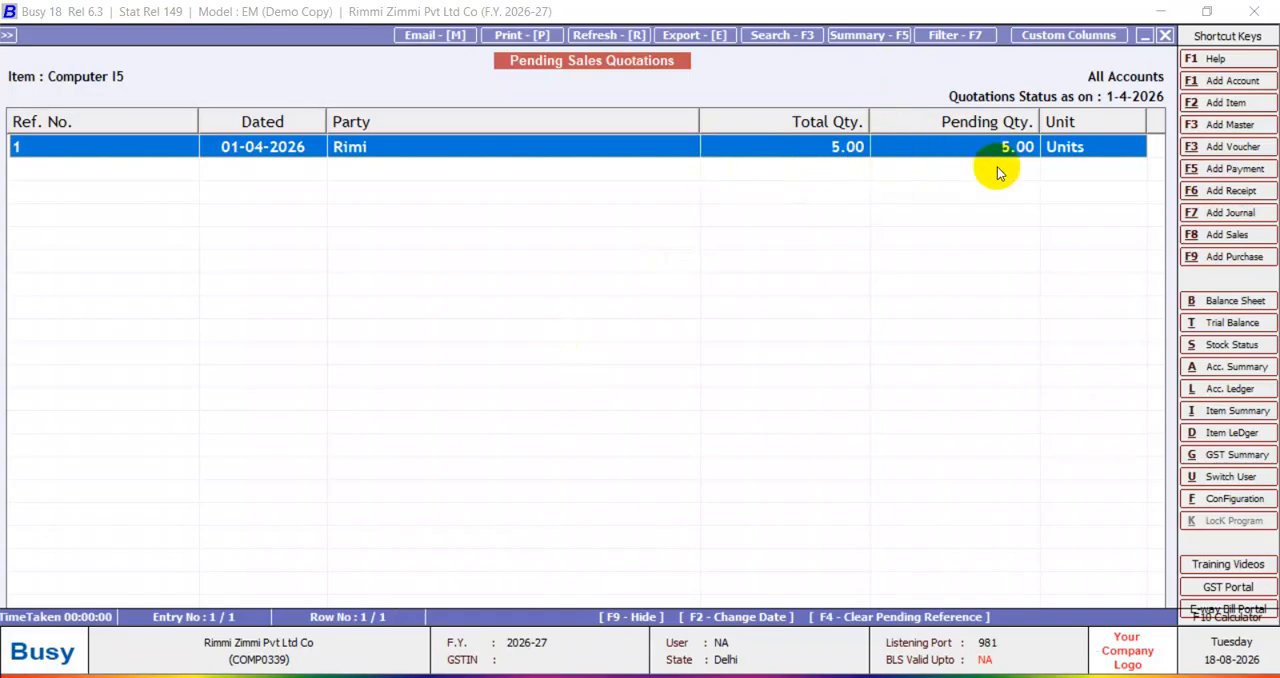
pyautogui.press('Escape')
pyautogui.press('Escape')
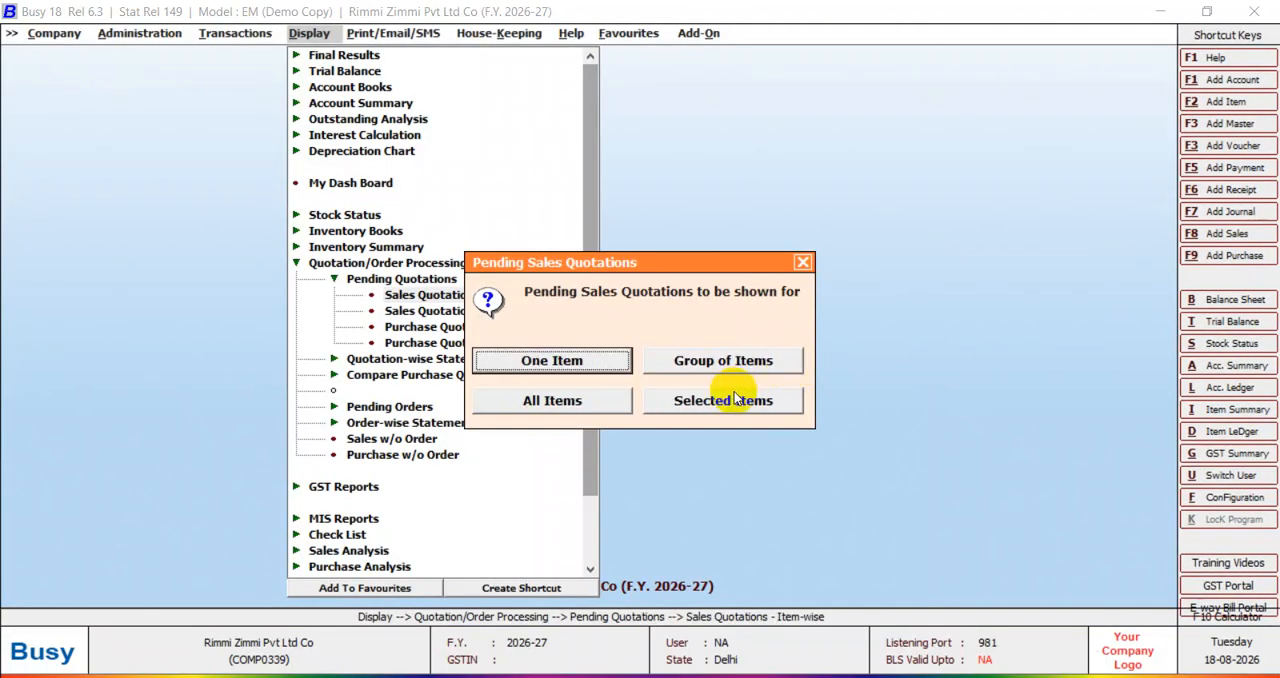
pyautogui.press('Escape')
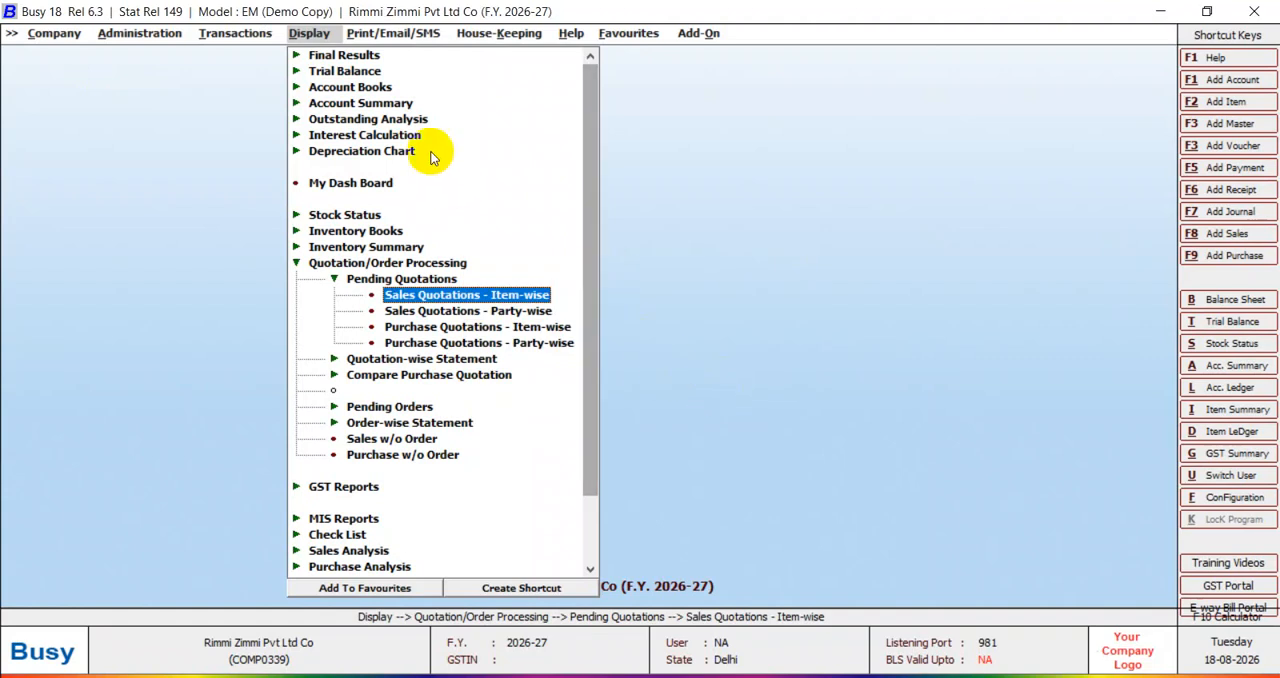
pyautogui.press('Escape')
# Start a new sales order in the Main series dated 01-04-2026 with voucher number 1.
pyautogui.click(237, 38)
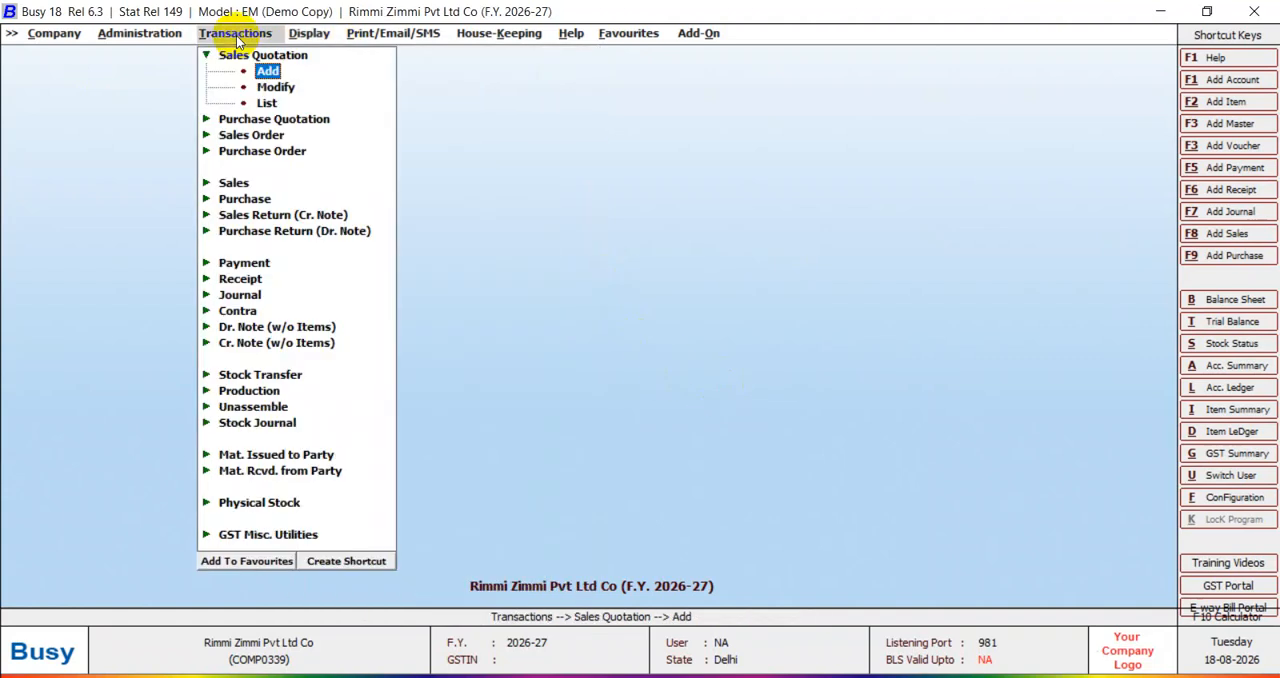
pyautogui.click(260, 136)
pyautogui.press('Return')
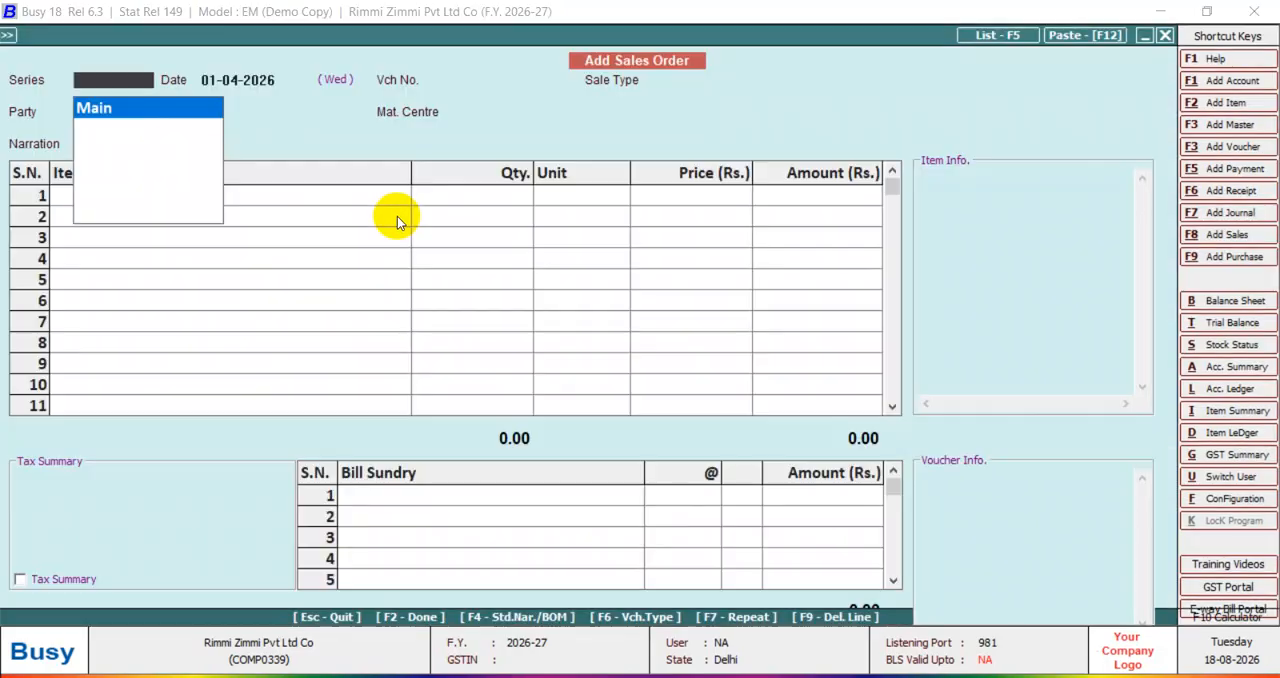
pyautogui.press('Return')
pyautogui.press('Return')
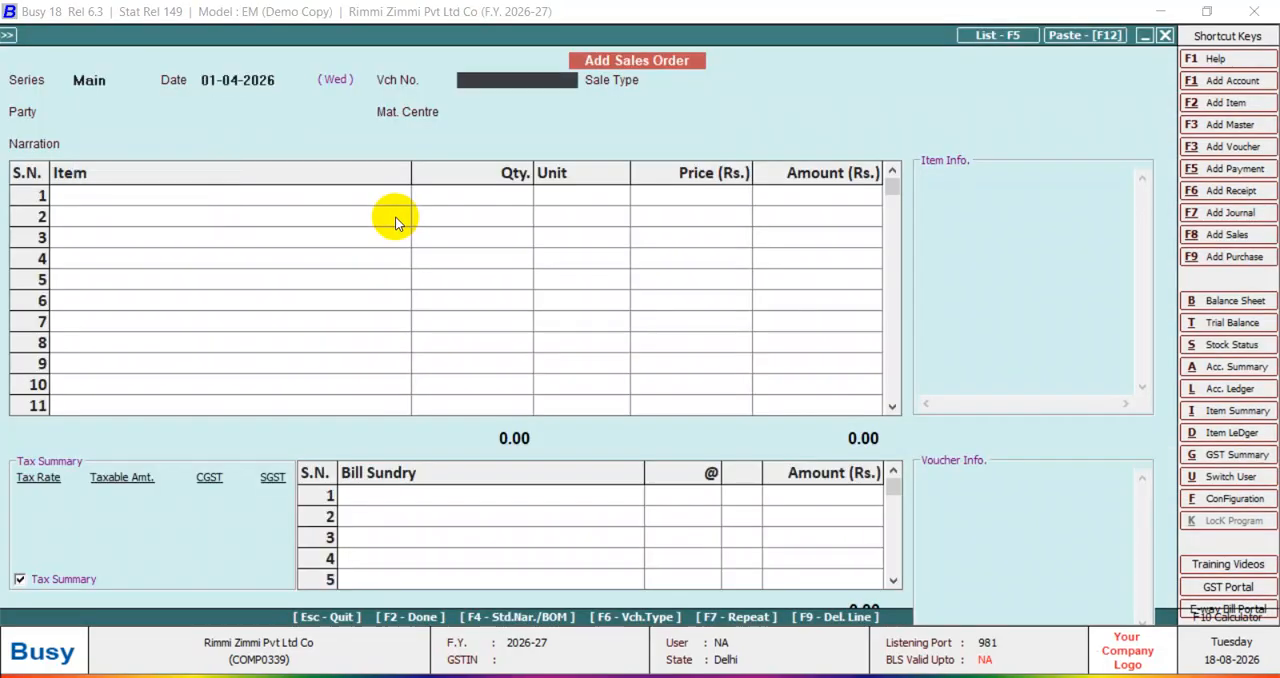
pyautogui.write('1')
pyautogui.press('Return')
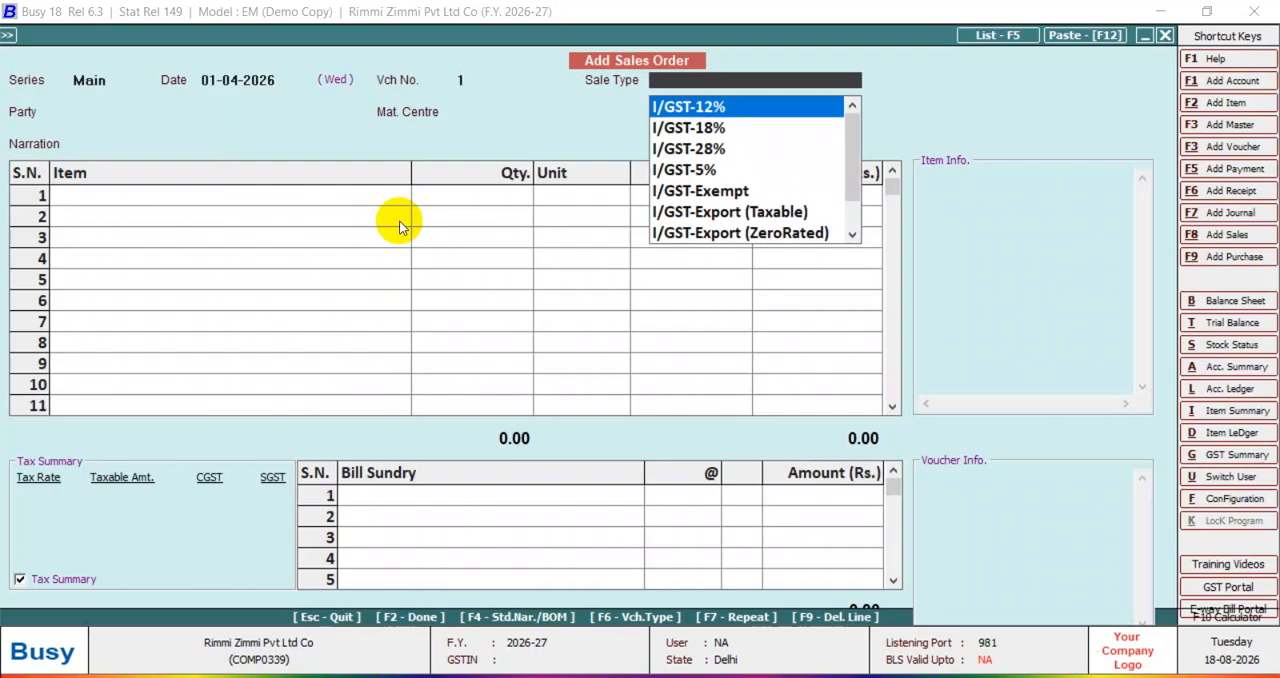
pyautogui.write('g')
pyautogui.press('Down')
pyautogui.press('Down')
pyautogui.press('Down')
pyautogui.press('Down')
pyautogui.press('Down')
pyautogui.press('Down')
pyautogui.press('Down')
pyautogui.press('Down')
pyautogui.press('Up')
pyautogui.press('Up')
pyautogui.press('Up')
pyautogui.press('Up')
pyautogui.press('Up')
pyautogui.press('Up')
pyautogui.press('Up')
pyautogui.press('Up')
pyautogui.press('Down')
pyautogui.press('Down')
pyautogui.press('Down')
pyautogui.press('Down')
pyautogui.press('Down')
pyautogui.press('Down')
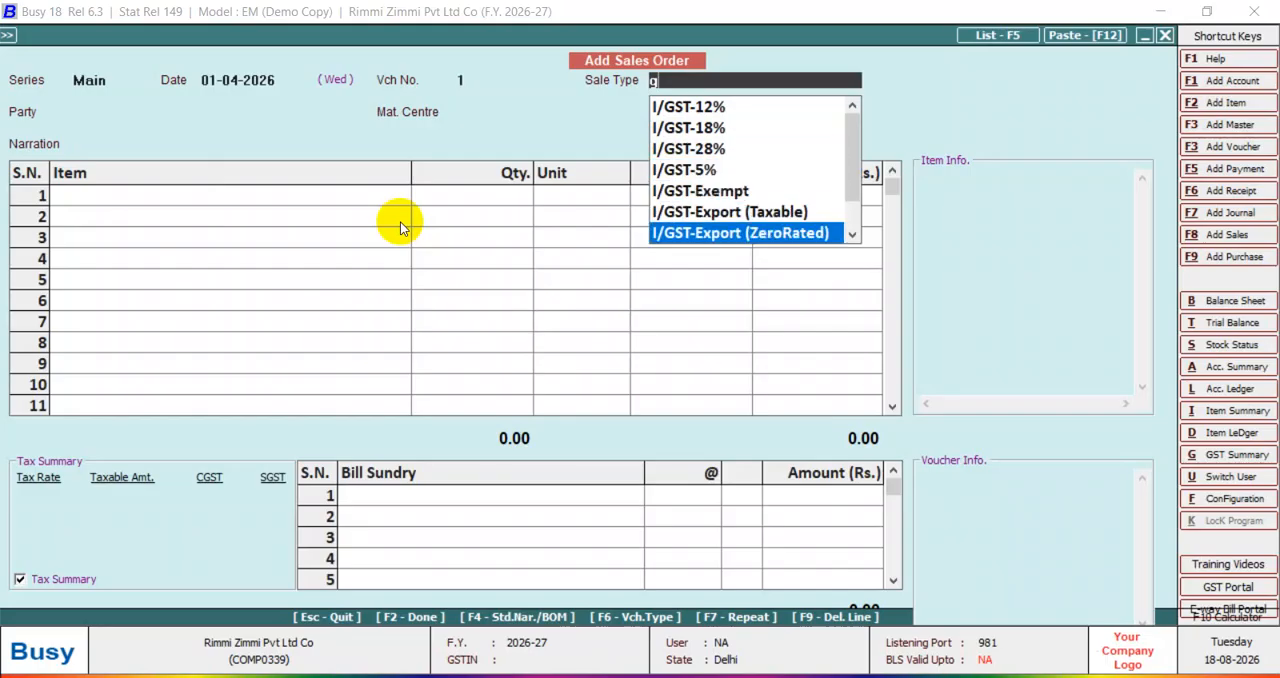
pyautogui.press('Up')
pyautogui.press('BackSpace')
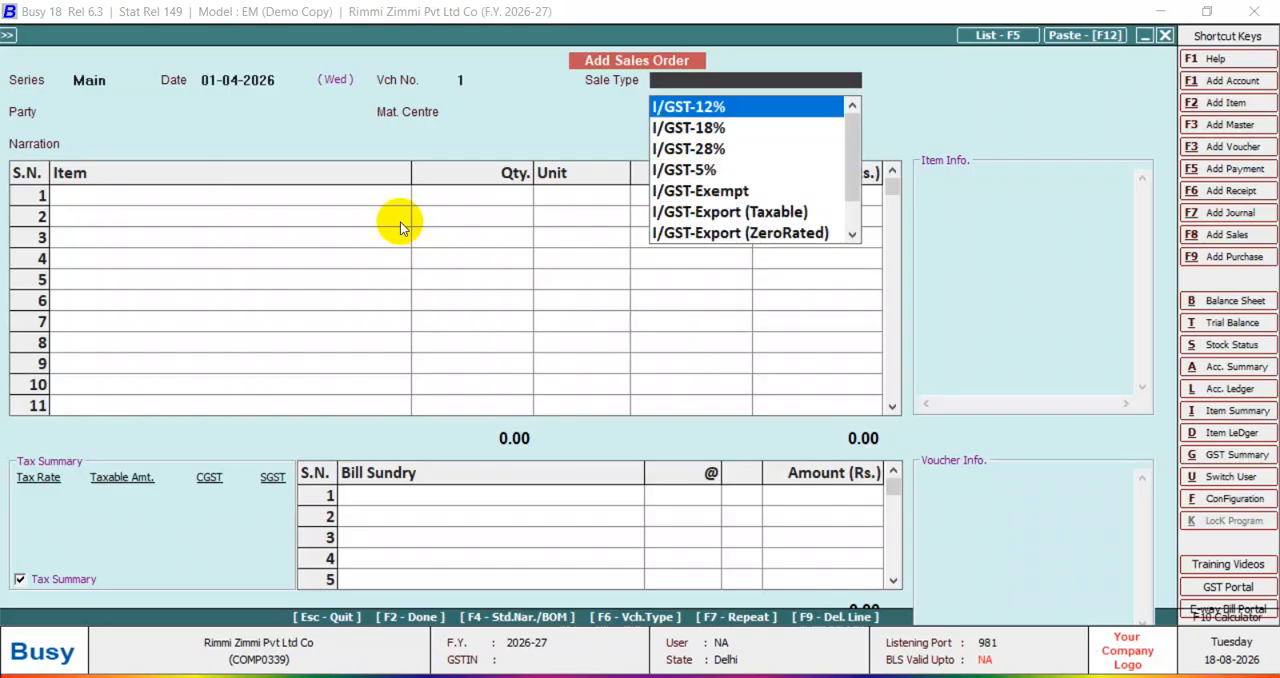
# Set the sales order's sale type to Igst@18%.
pyautogui.write('igs')
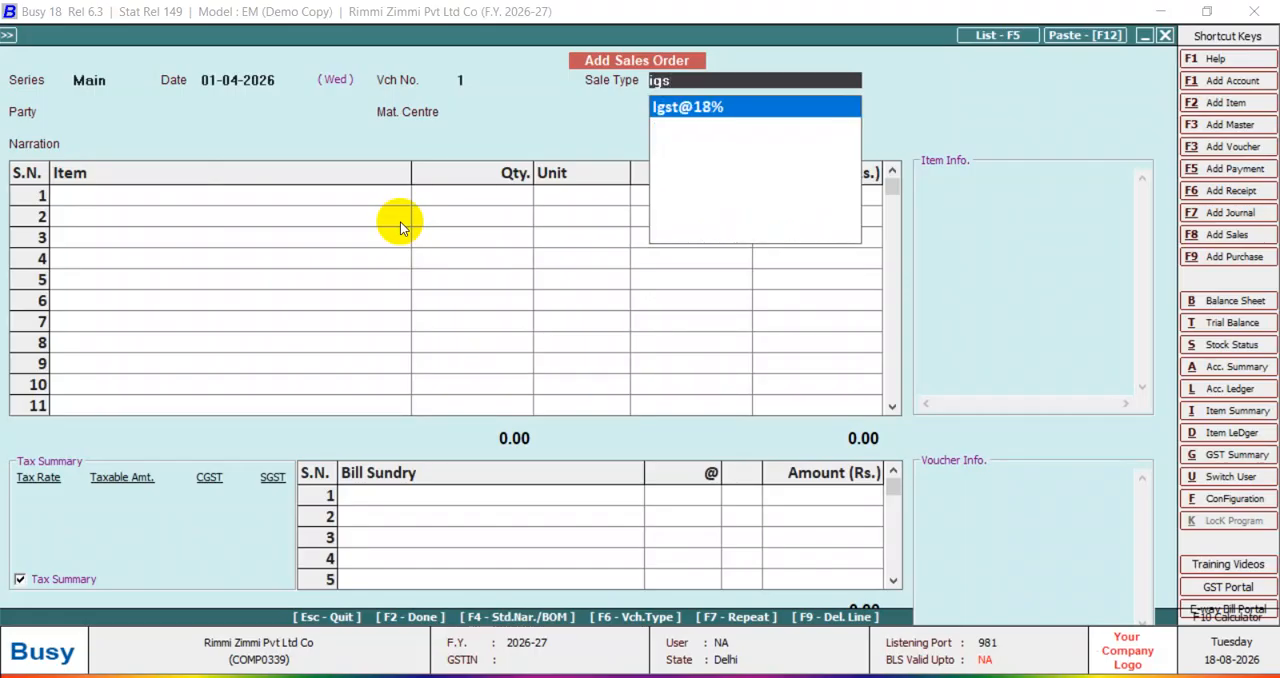
pyautogui.press('Return')
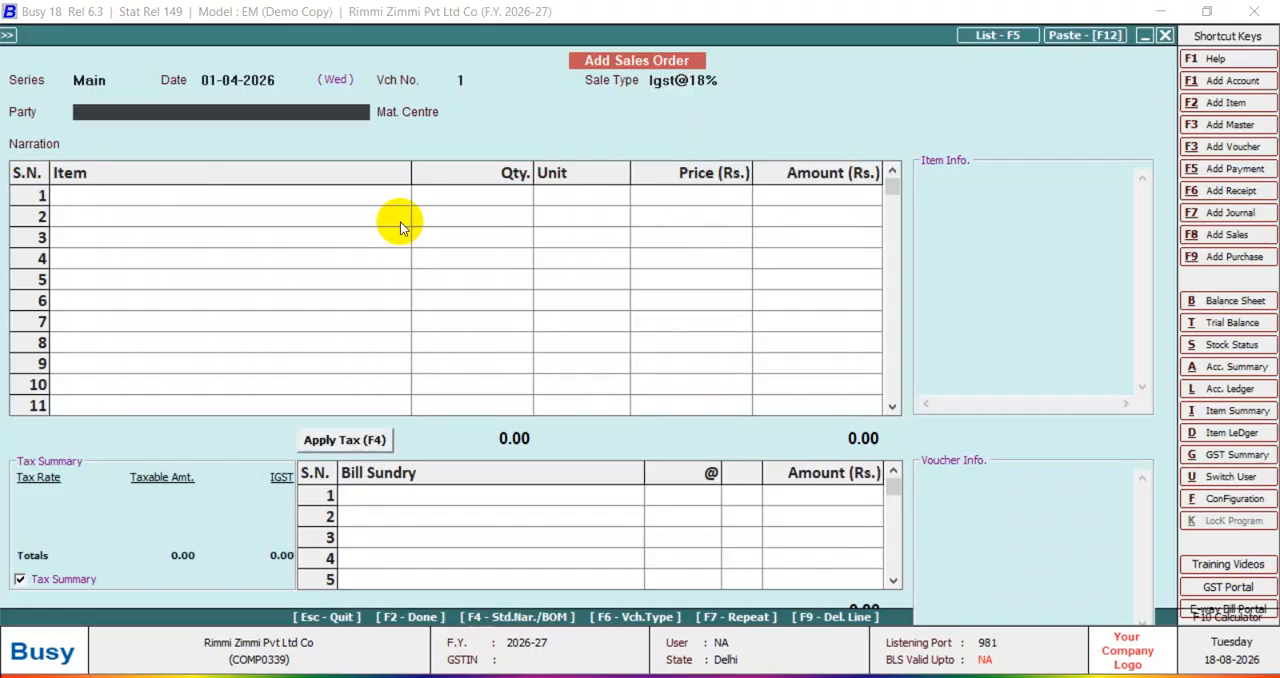
# Choose the Sundry Debtors party and the Azad Nagar Shop material centre, leaving the narration blank.
pyautogui.press('space')
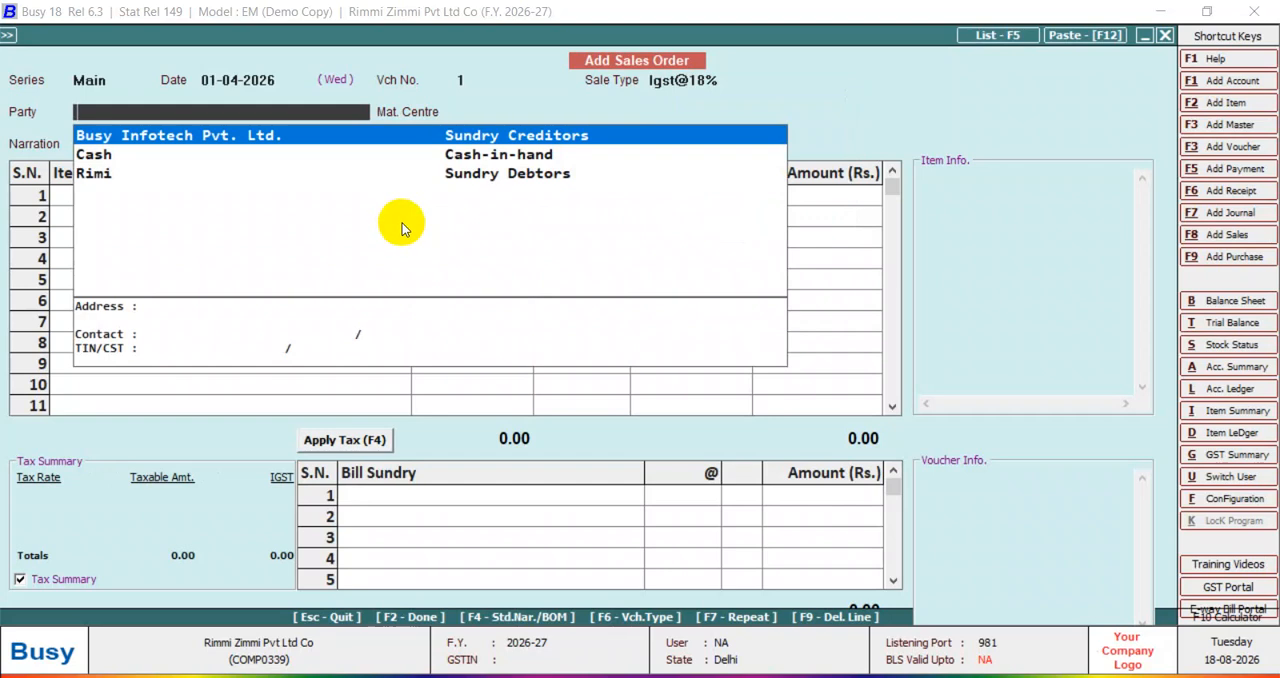
pyautogui.press('Down')
pyautogui.press('Down')
pyautogui.press('Return')
pyautogui.press('Left')
pyautogui.press('Return')
pyautogui.press('Return')
pyautogui.press('Return')
# Enter Computer I5 as the first item line with a quantity of 5 Units at a price of 50,000.
pyautogui.press('space')
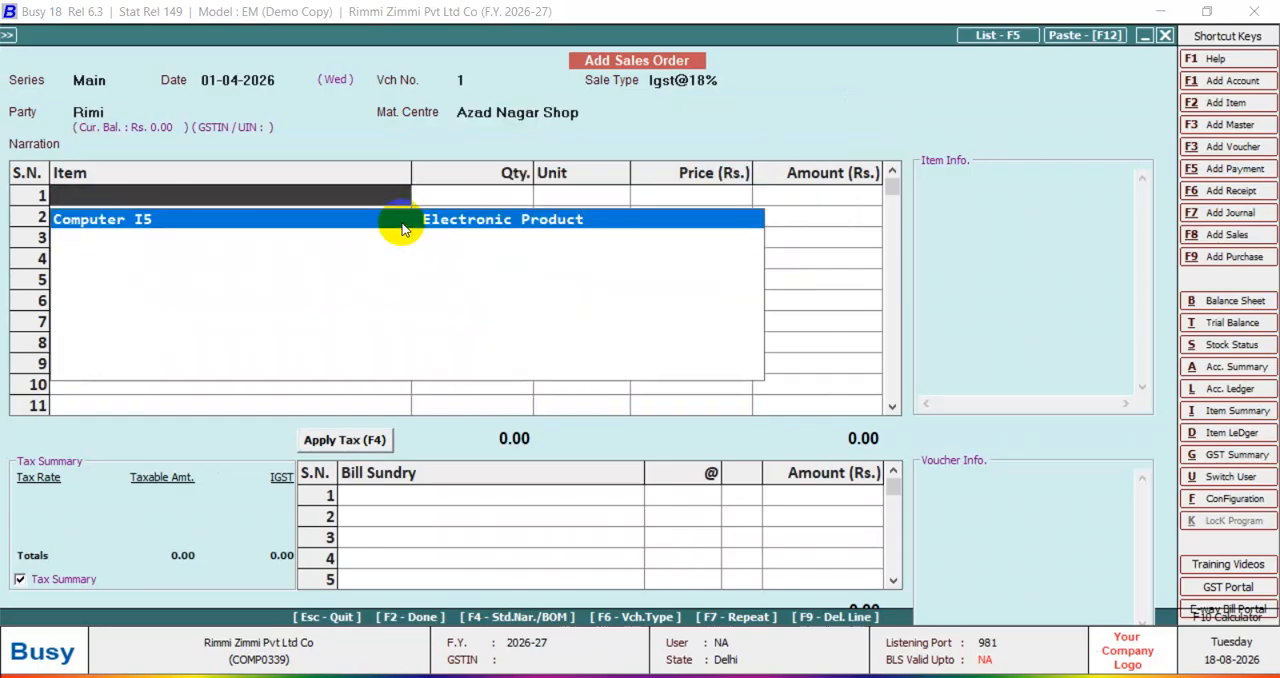
pyautogui.press('Return')
pyautogui.write('5')
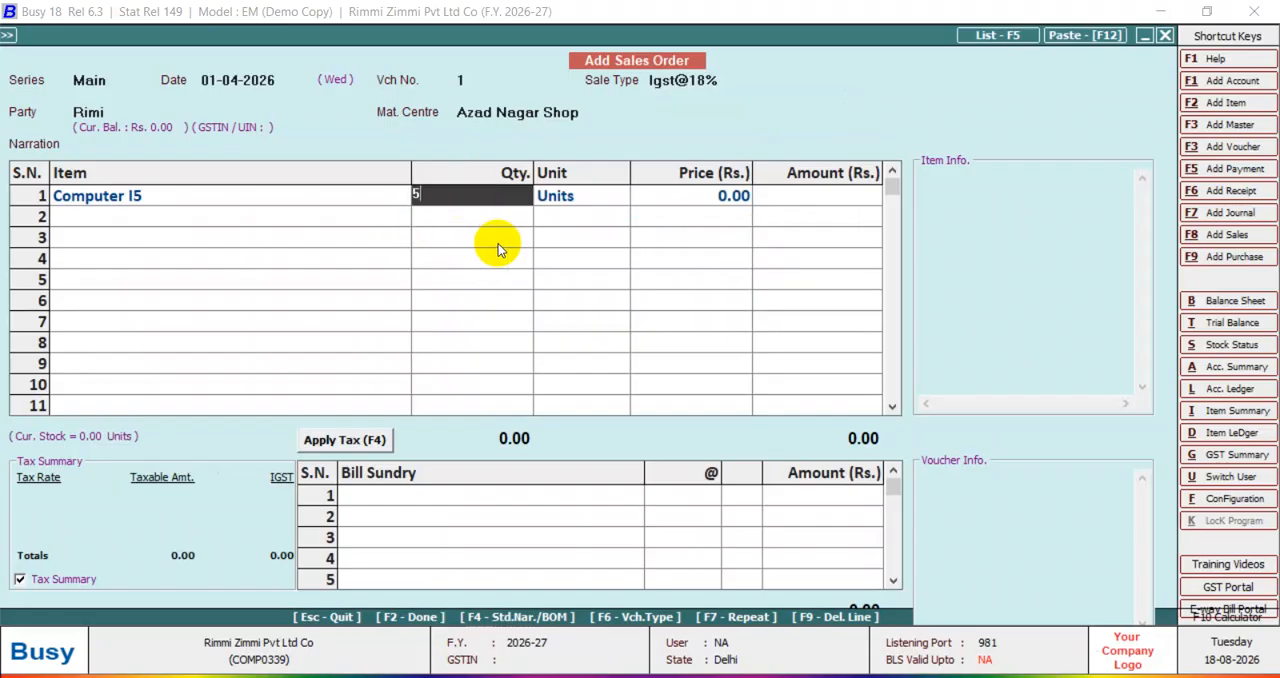
pyautogui.press('Return')
pyautogui.press('Return')
pyautogui.write('50000')
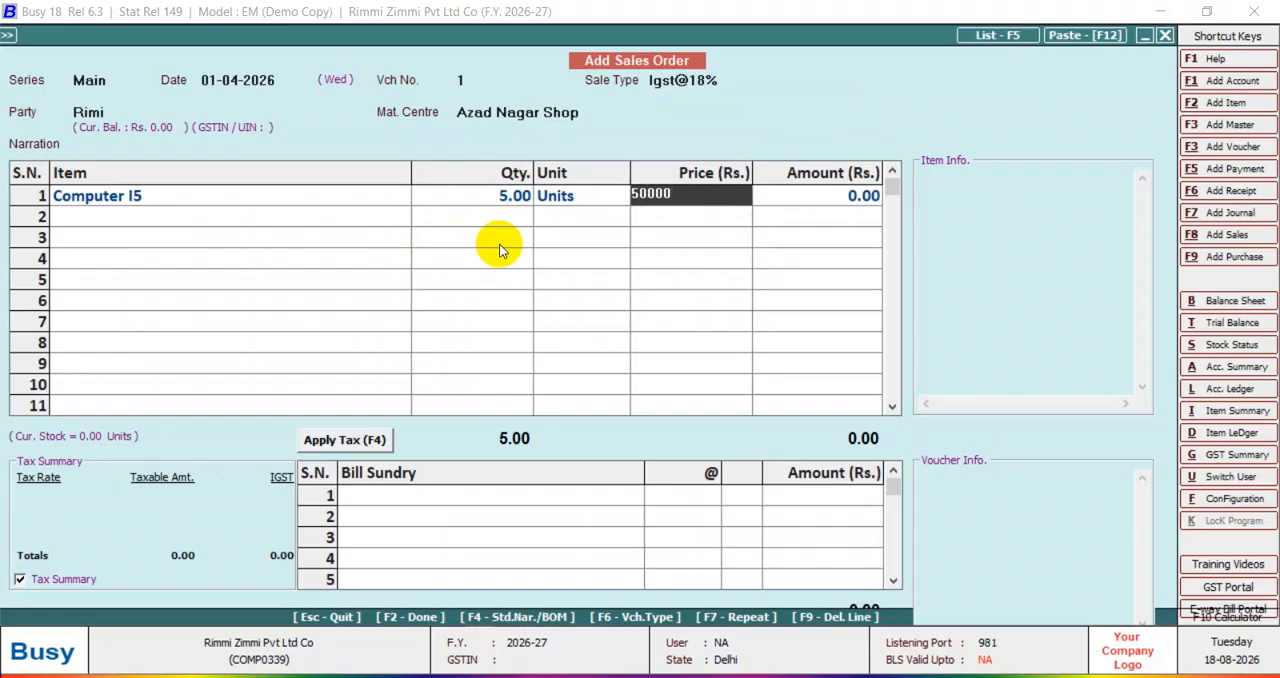
pyautogui.press('Return')
pyautogui.press('Return')
pyautogui.press('Return')
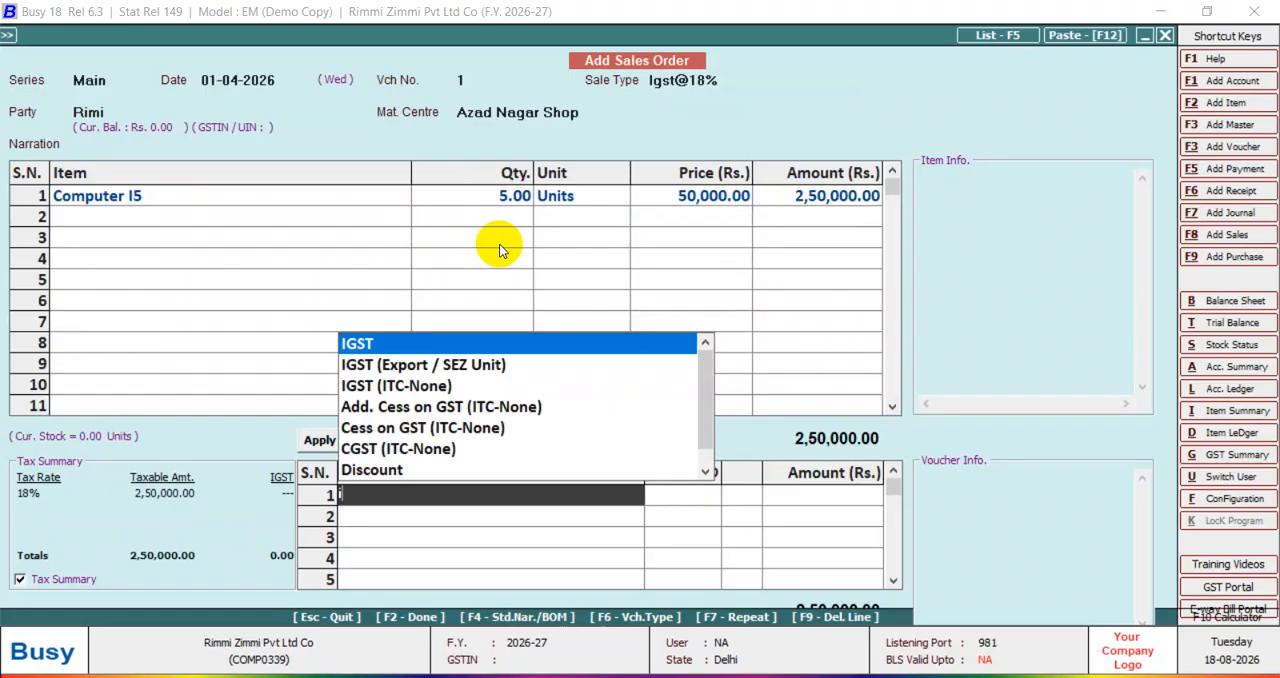
# Finish the item list and add IGST at 18% as the sales order's first bill sundry.
pyautogui.press('Return')
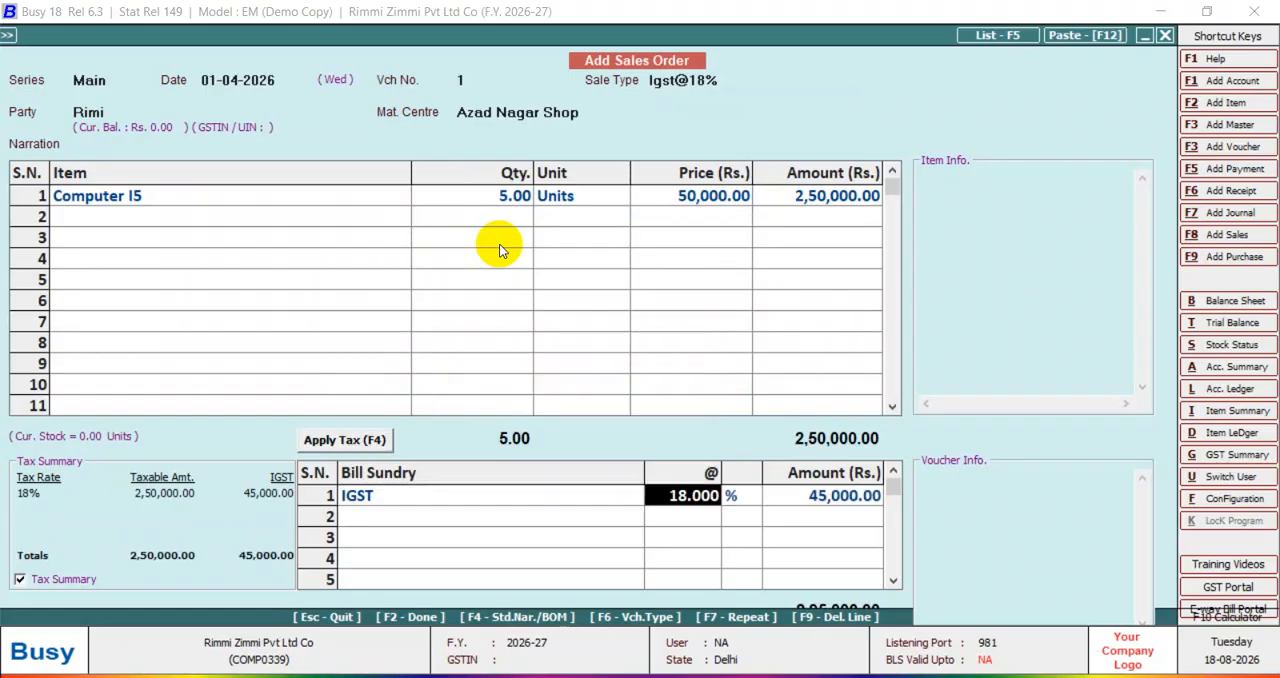
pyautogui.press('Return')
# Save the sales order, accepting the same-state central transaction and adjusting 5 units of Computer I5 against quotation reference 1.
pyautogui.press('Left')
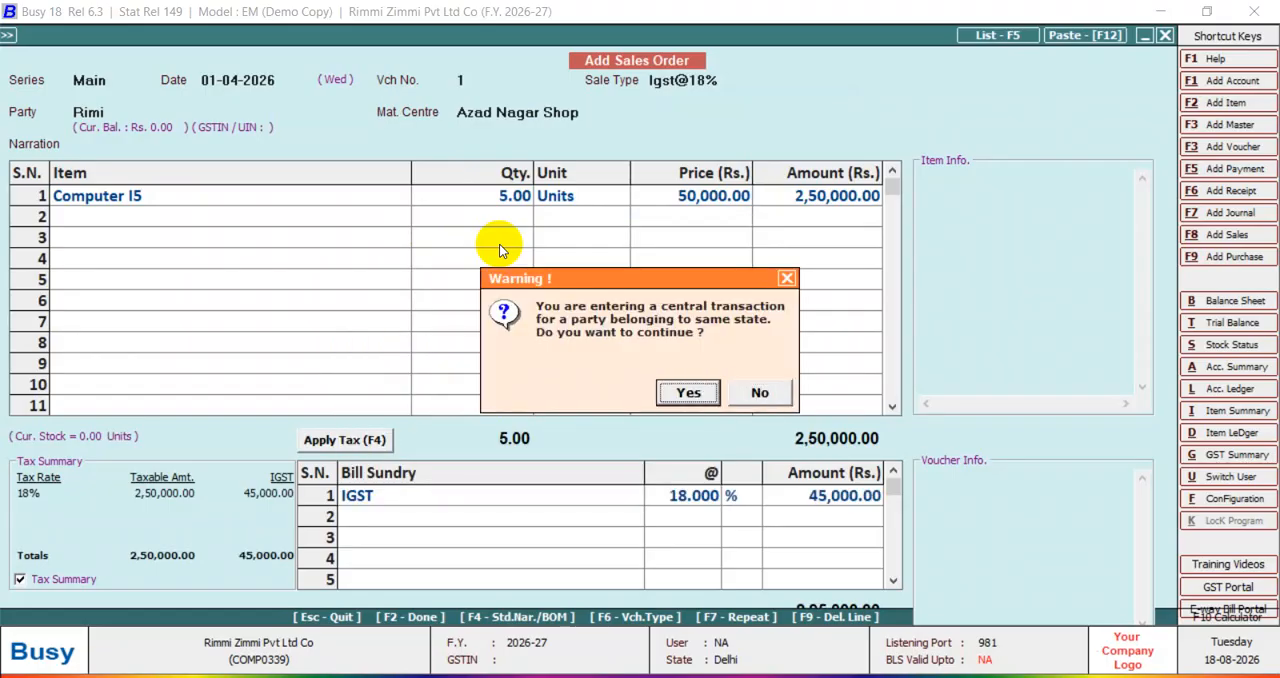
pyautogui.press('Return')
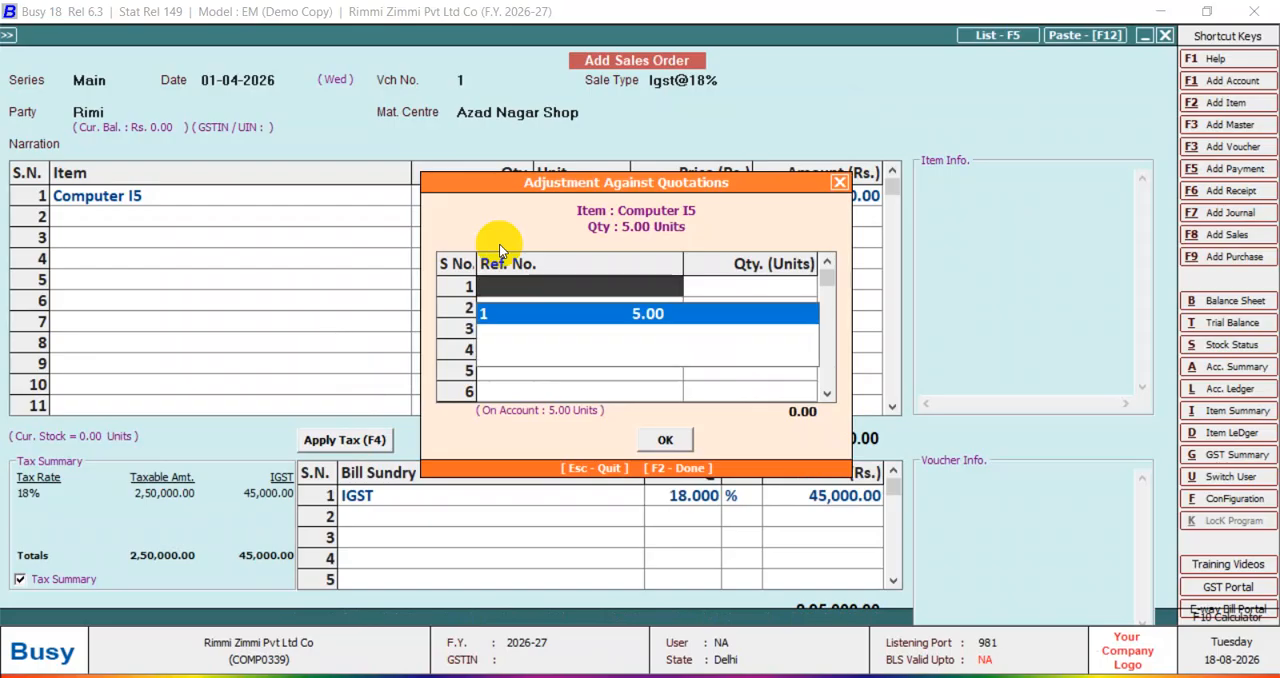
pyautogui.press('Return')
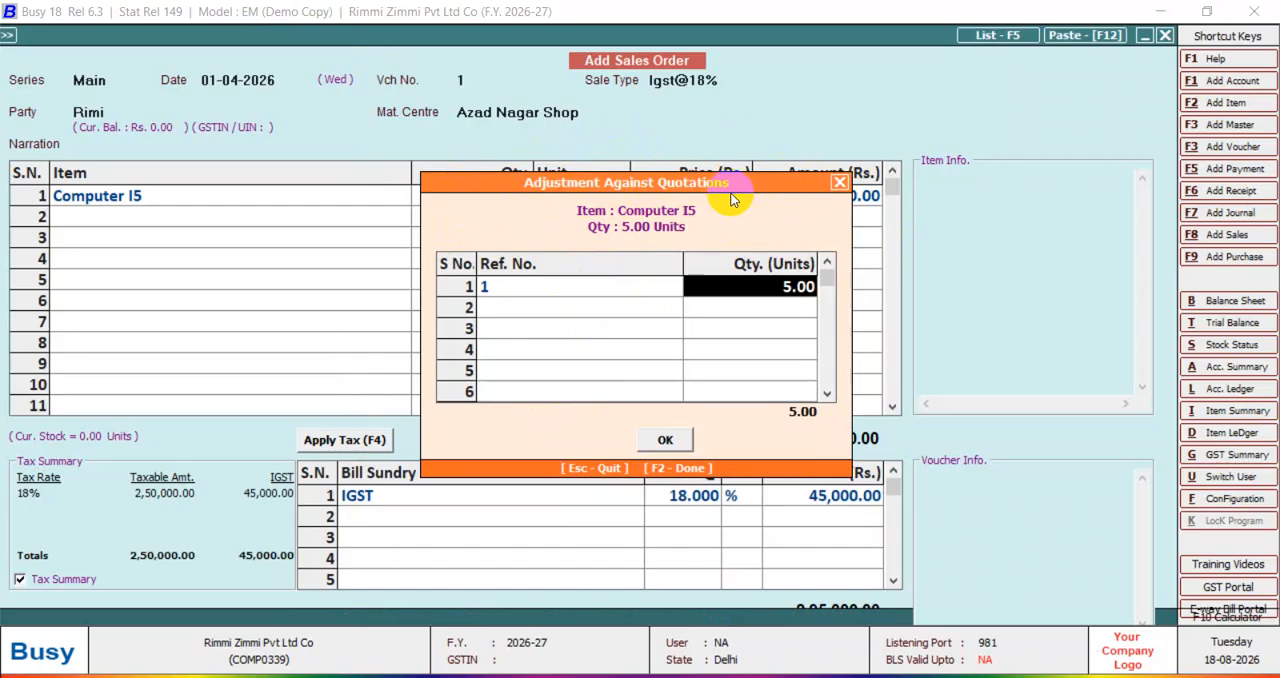
pyautogui.press('F2')
pyautogui.press('F2')
pyautogui.press('Return')
pyautogui.press('Escape')
pyautogui.press('Escape')
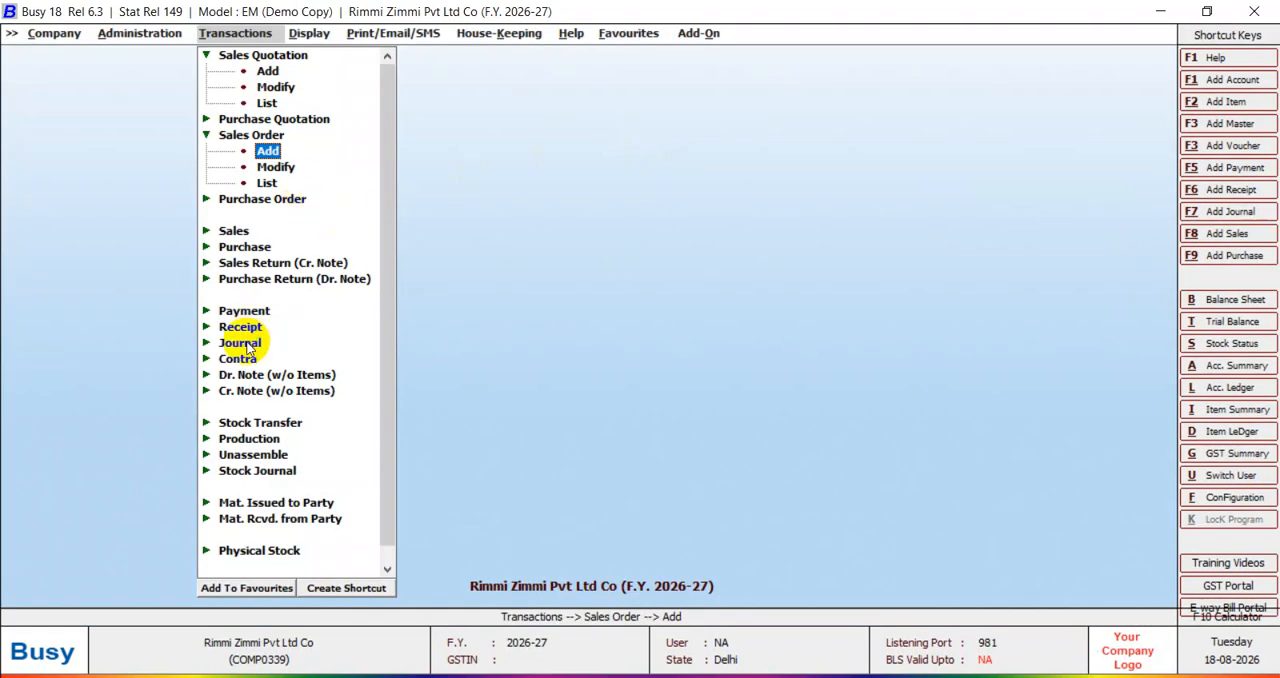
# Open the item-wise pending sales quotations report for all items, including current stock and deficiency.
pyautogui.click(309, 33)
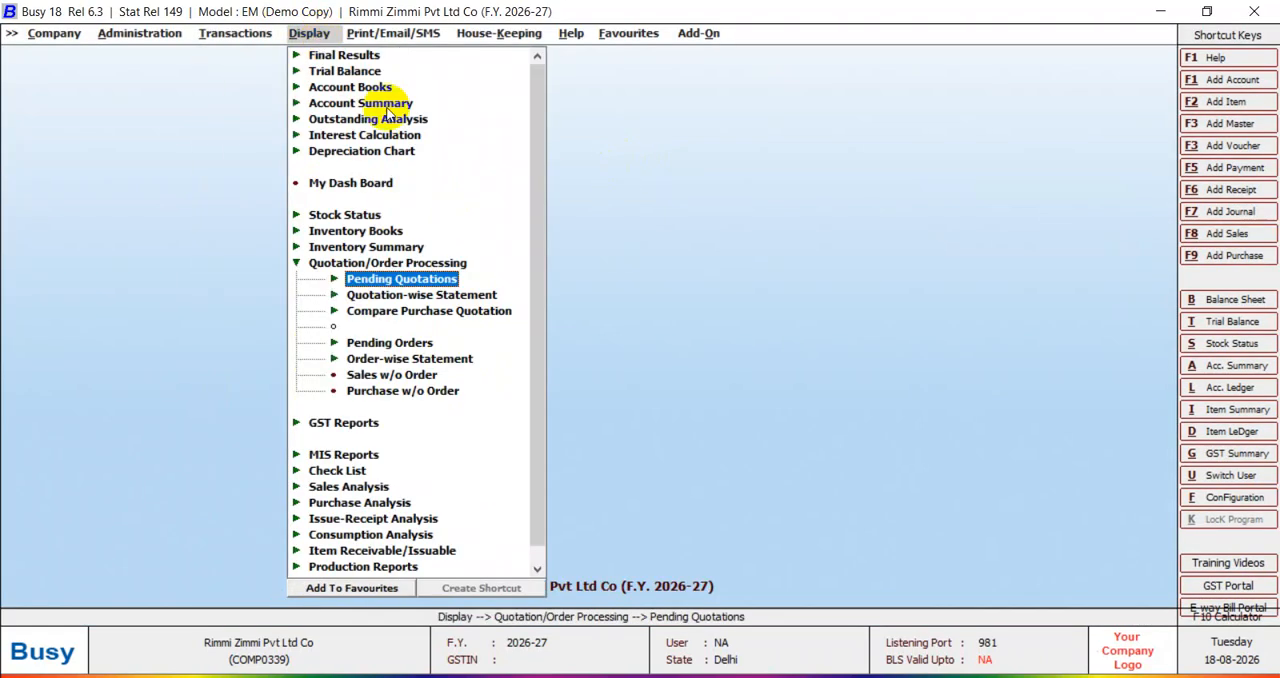
pyautogui.click(404, 282)
pyautogui.click(443, 297)
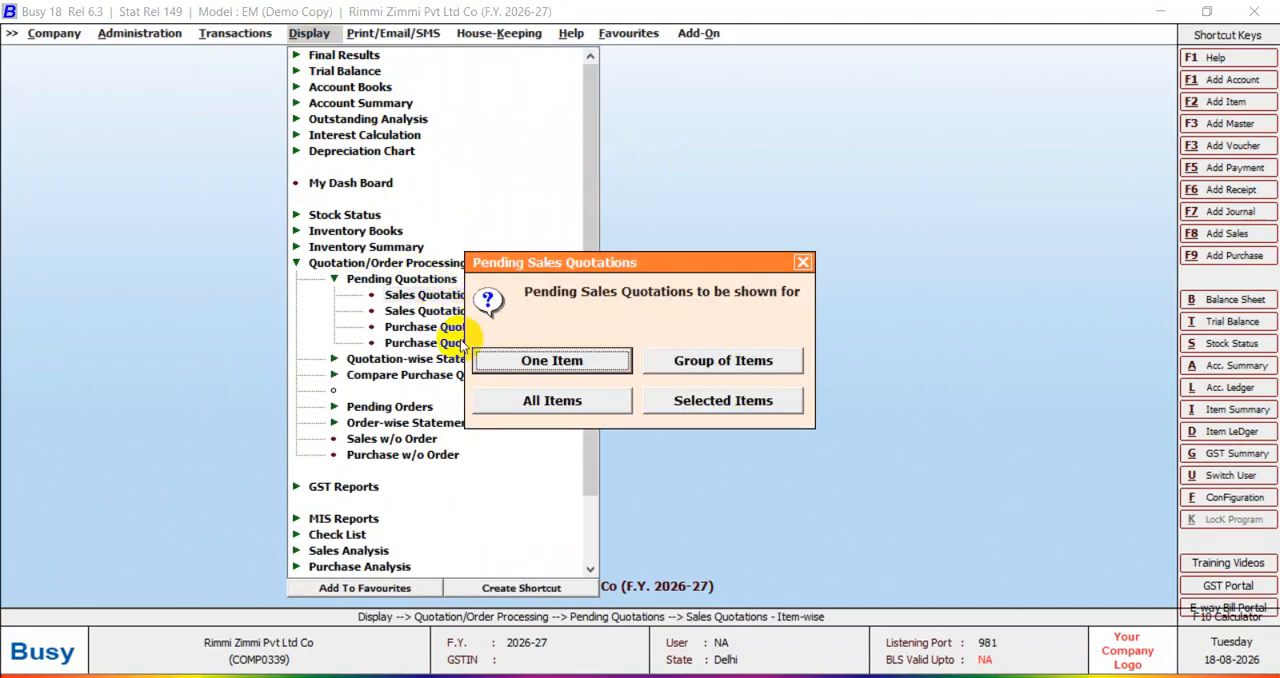
pyautogui.click(549, 404)
pyautogui.click(552, 361)
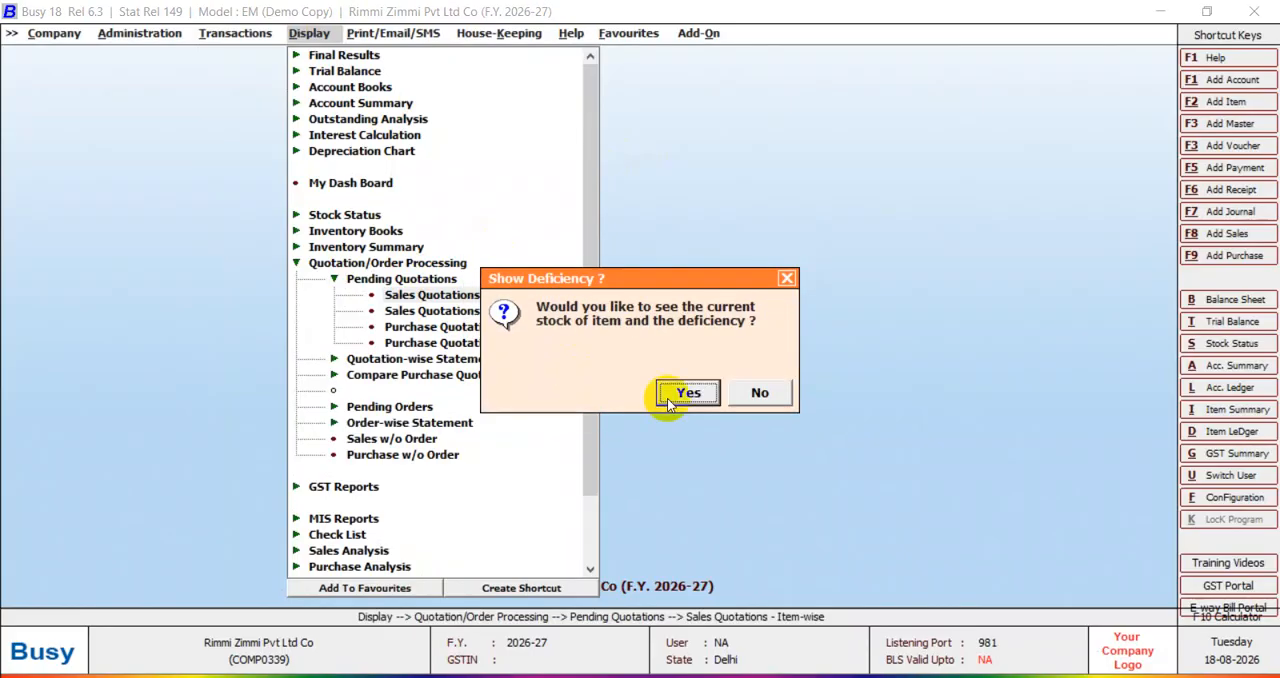
pyautogui.click(677, 391)
# Check all items for pending sales quotations as on 01-04-2026 using the default filters, and close the report.
pyautogui.press('Return')
pyautogui.press('Return')
pyautogui.press('Return')
pyautogui.press('Return')
pyautogui.press('Return')
pyautogui.press('Return')
pyautogui.press('Return')
pyautogui.press('Return')
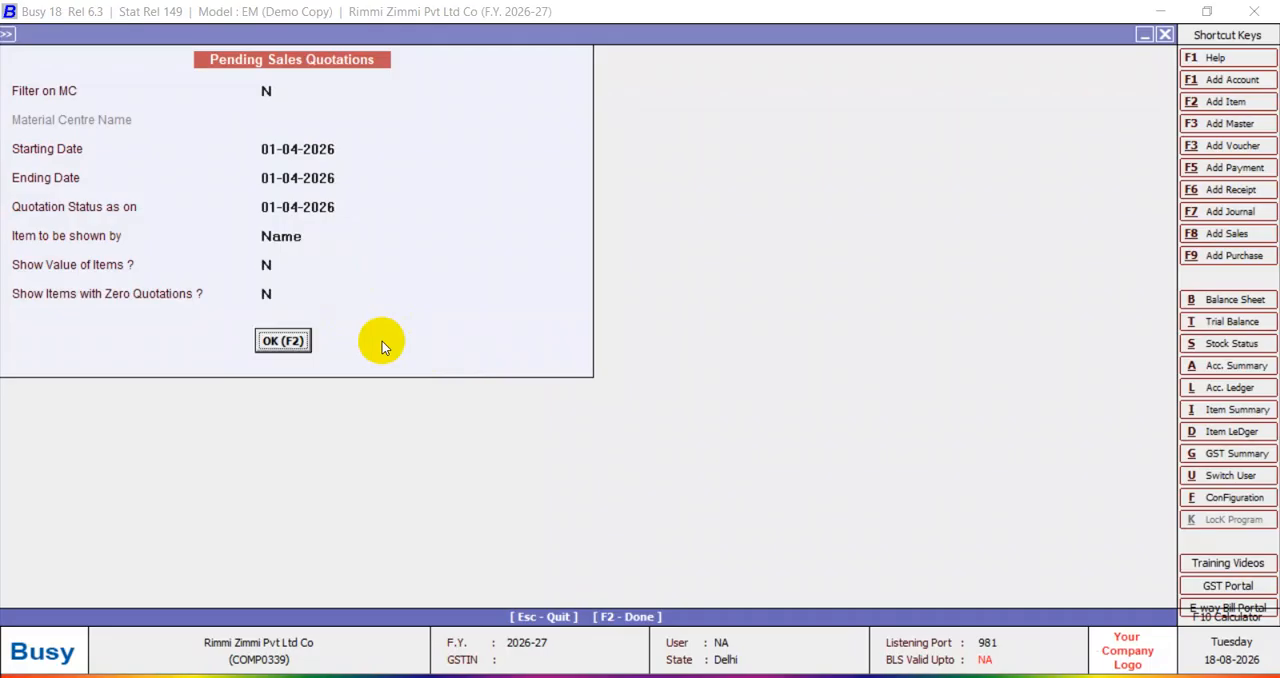
pyautogui.press('Escape')
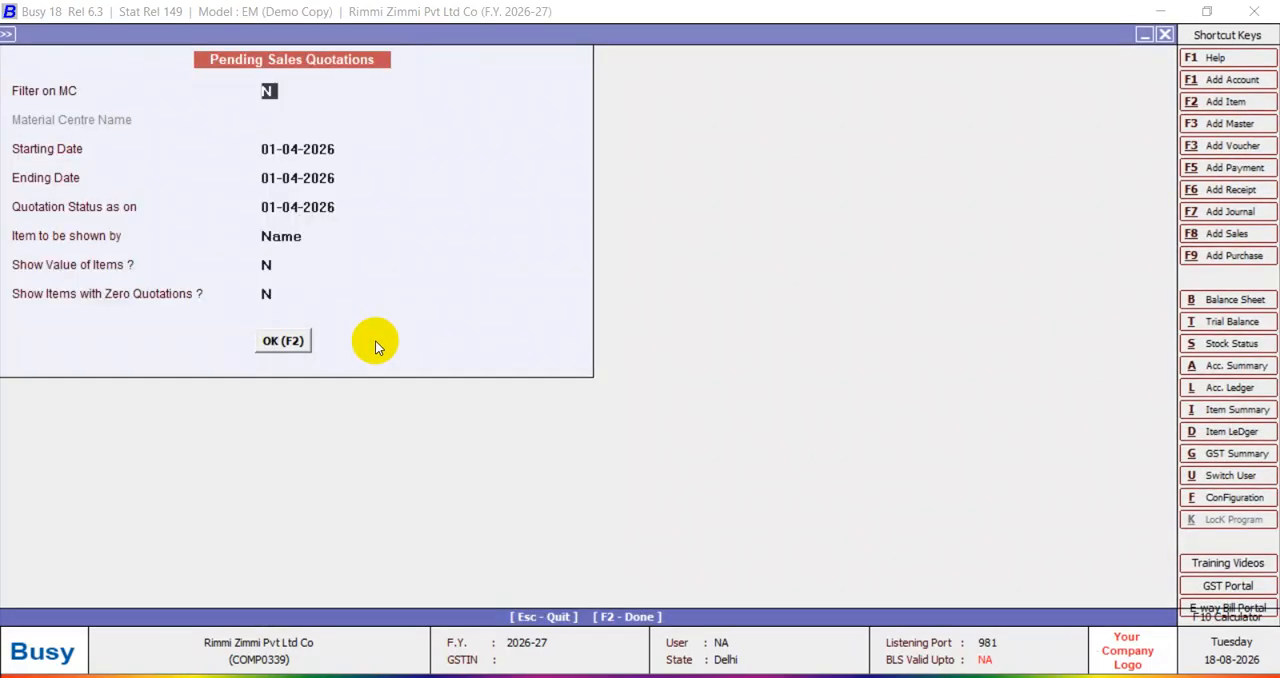
pyautogui.press('Escape')
pyautogui.press('Escape')
pyautogui.press('Escape')
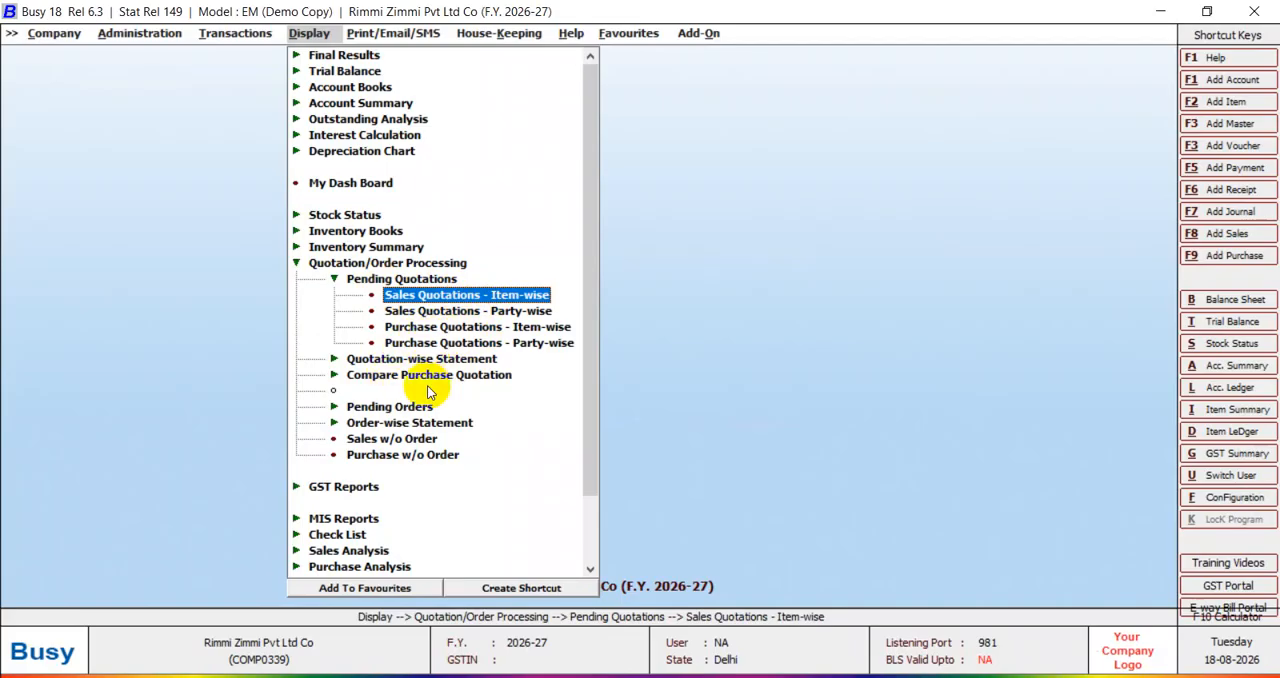
# Review the Sales w/o Order report for all accounts with the default dates and names, and close it.
pyautogui.click(380, 444)
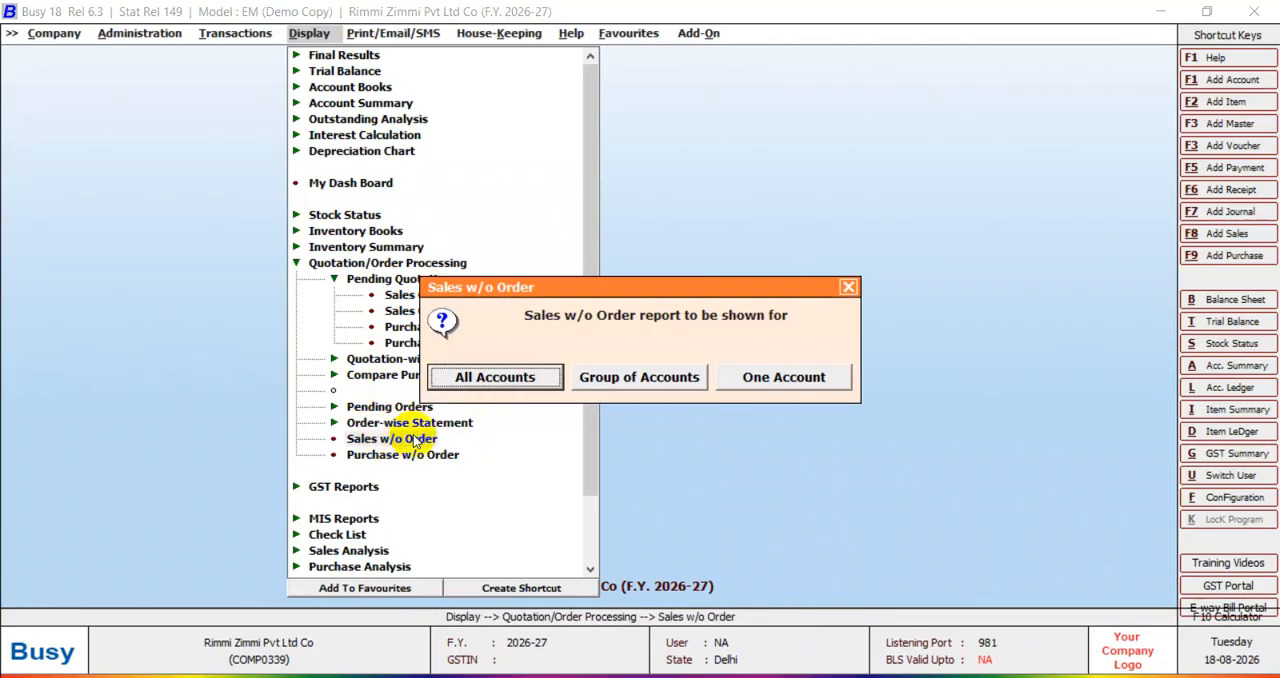
pyautogui.click(531, 380)
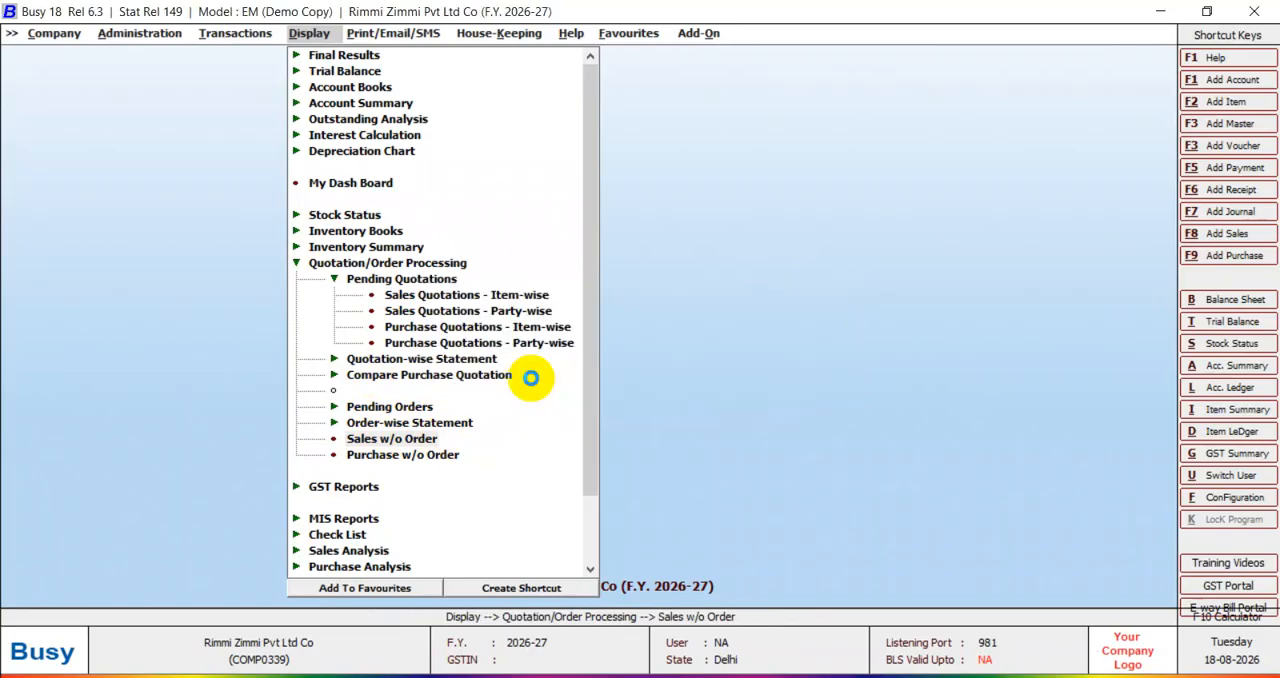
pyautogui.press('Return')
pyautogui.press('Return')
pyautogui.press('Return')
pyautogui.press('Return')
pyautogui.press('Return')
pyautogui.press('Return')
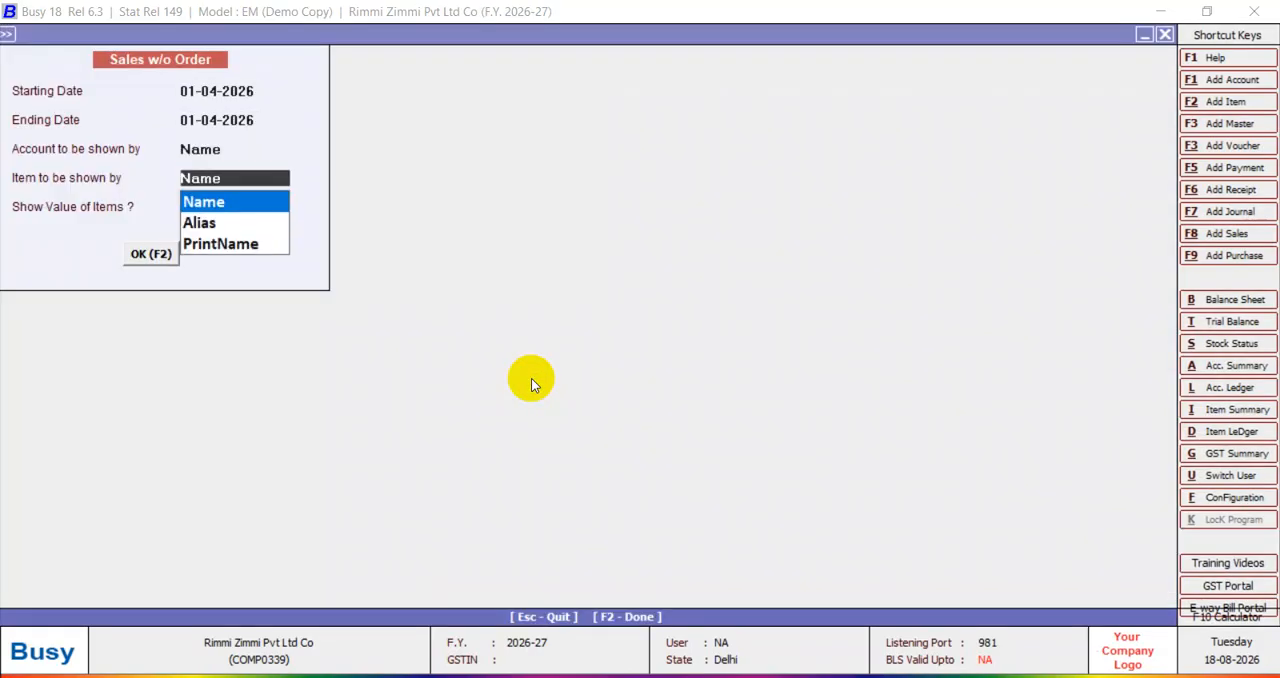
pyautogui.press('Escape')
pyautogui.press('Escape')
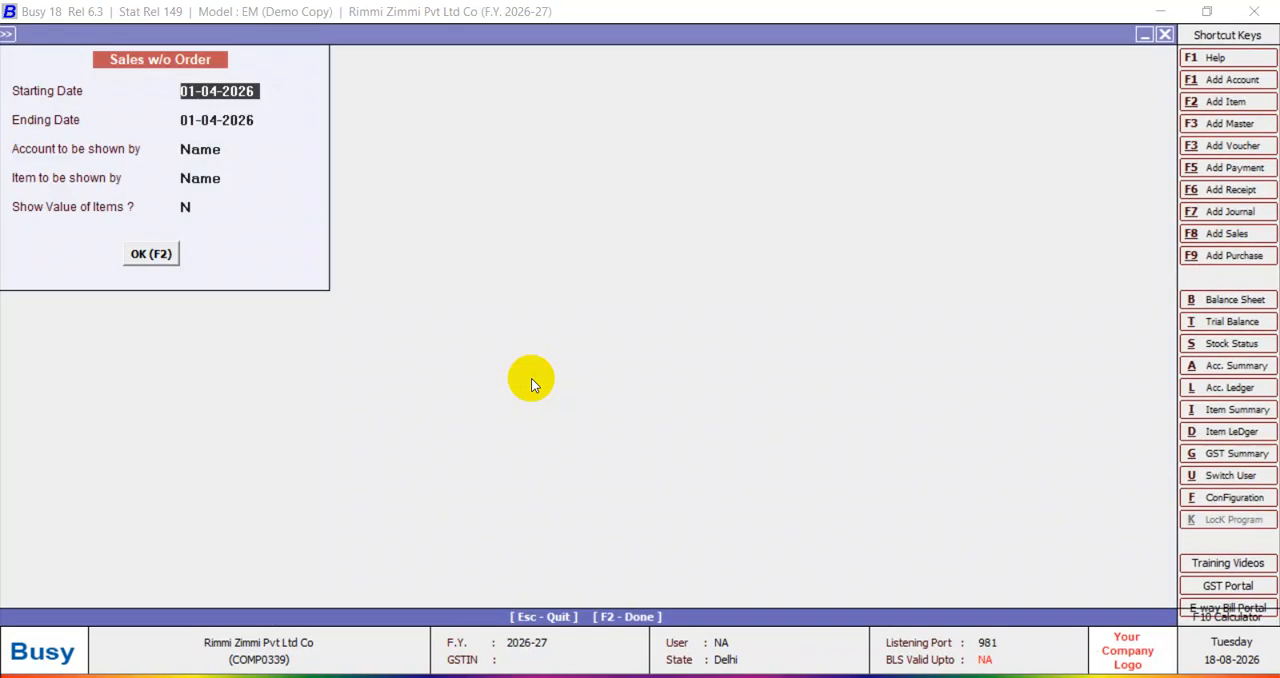
pyautogui.press('Return')
pyautogui.press('Escape')
# Open the item-wise pending sales orders report for all items and all accounts, considering pending entries without a material centre filter.
pyautogui.click(392, 407)
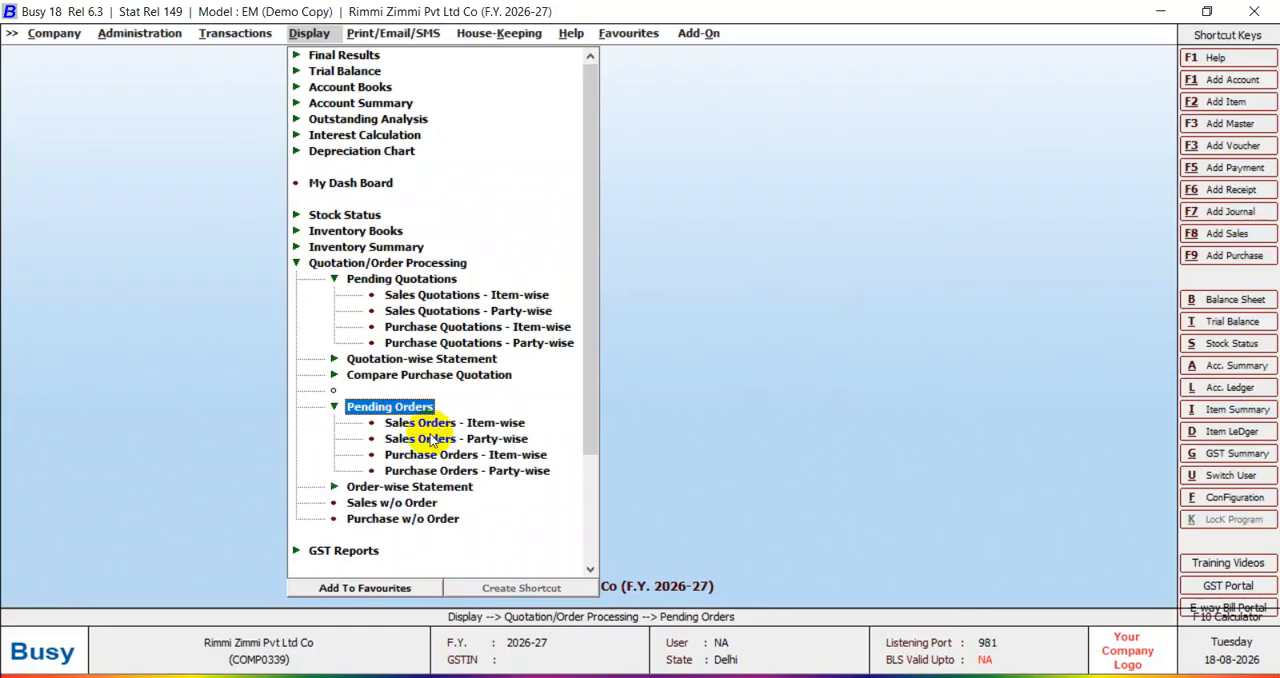
pyautogui.click(422, 424)
pyautogui.click(568, 400)
pyautogui.click(567, 362)
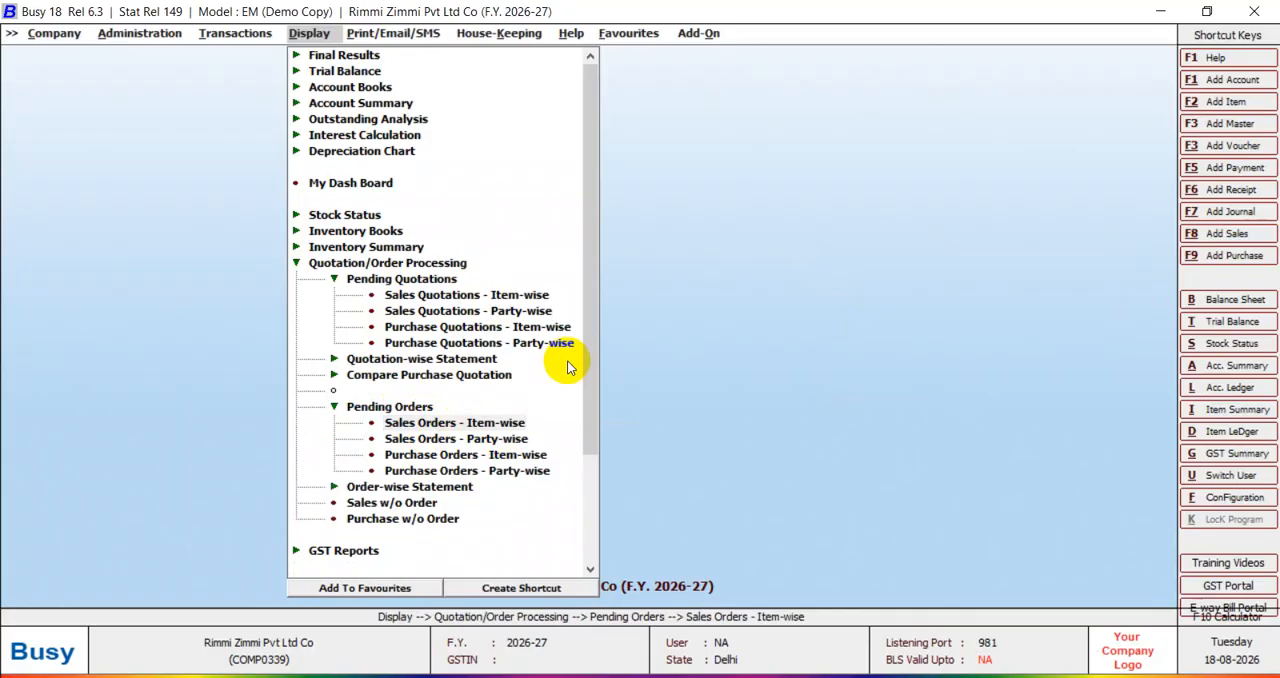
pyautogui.press('Return')
# Review the pending sales orders as on 01-04-2026 with the remaining default filters, and close the report.
pyautogui.press('Return')
pyautogui.press('Return')
pyautogui.press('Return')
pyautogui.press('Return')
pyautogui.press('Return')
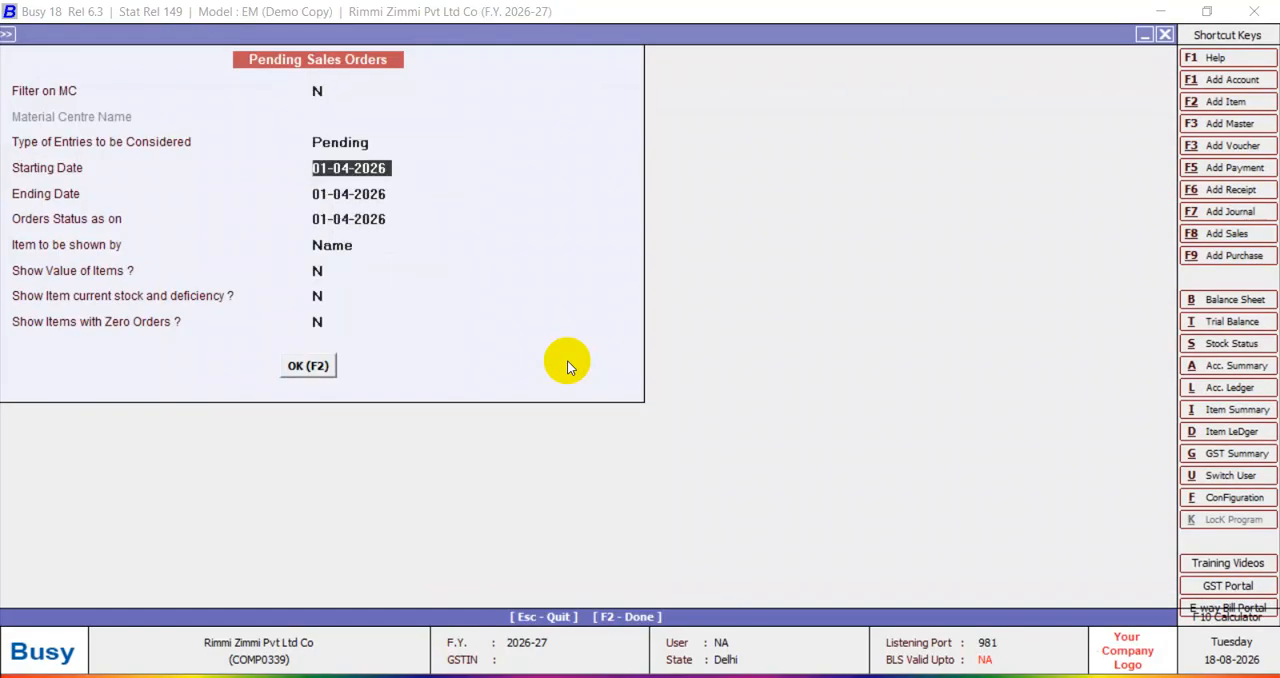
pyautogui.press('Return')
pyautogui.press('Return')
pyautogui.press('Return')
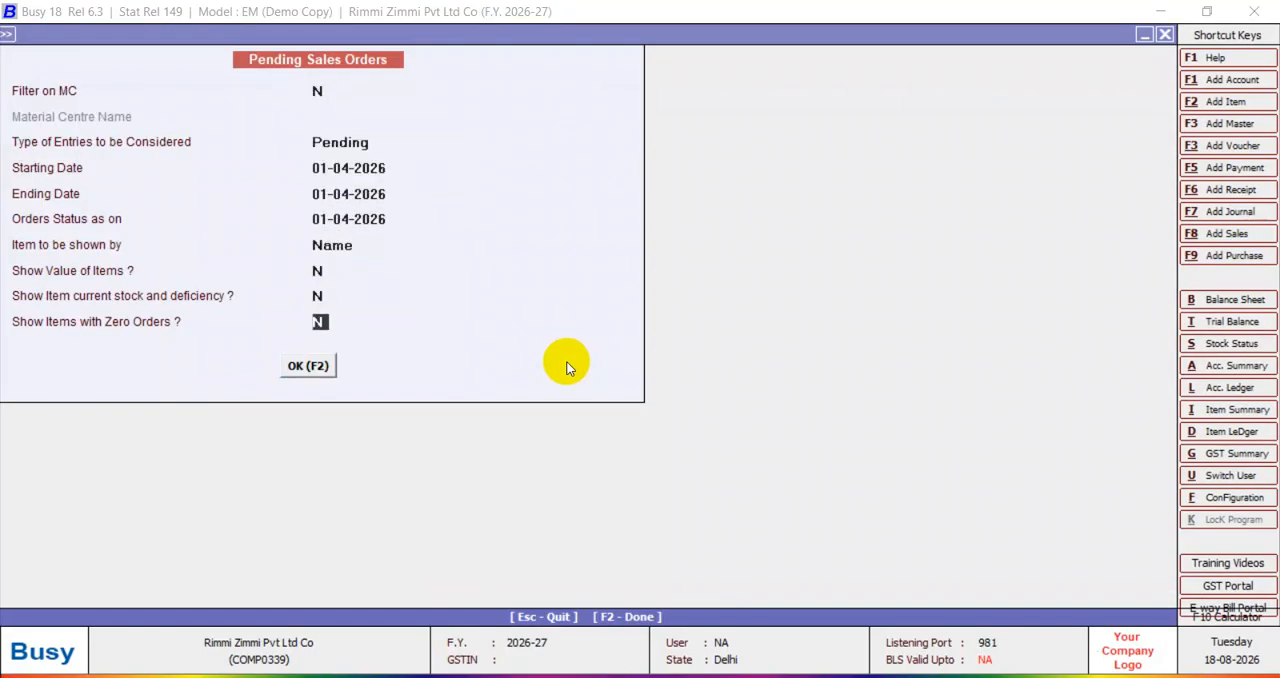
pyautogui.press('Return')
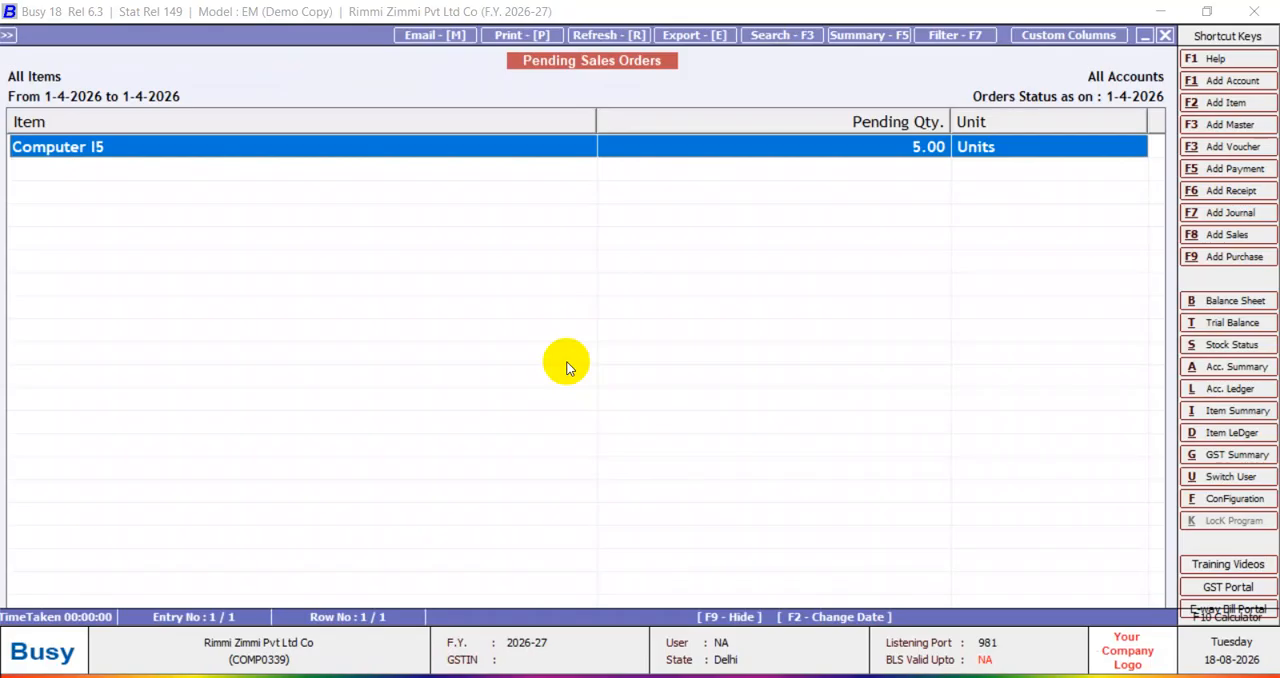
pyautogui.press('Escape')
pyautogui.press('Escape')
pyautogui.press('Escape')
pyautogui.press('Escape')
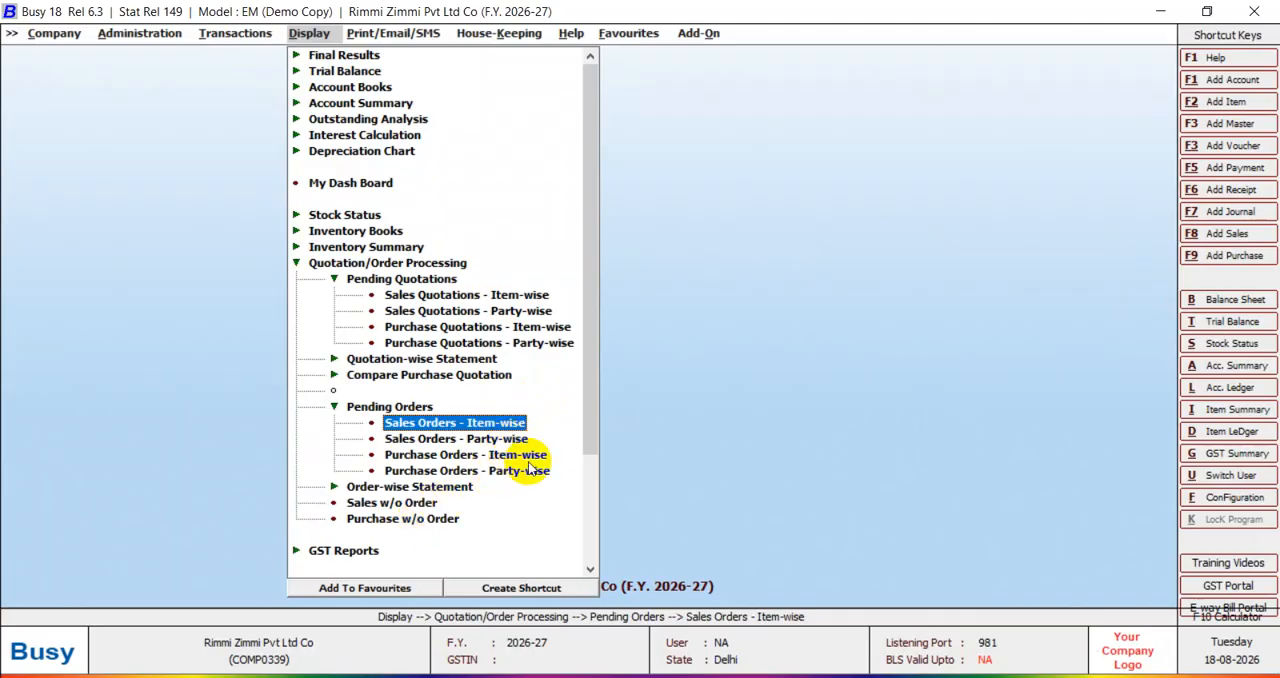
pyautogui.press('Left')
pyautogui.press('Left')
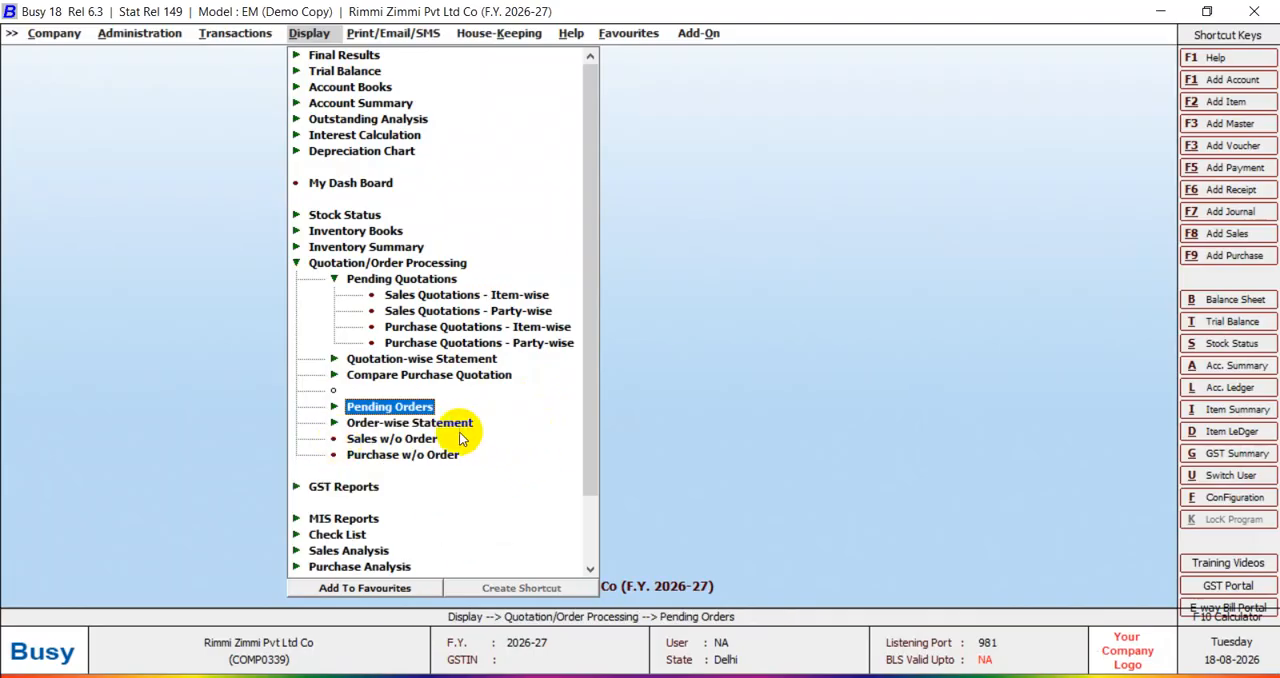
pyautogui.press('Left')
pyautogui.press('Left')
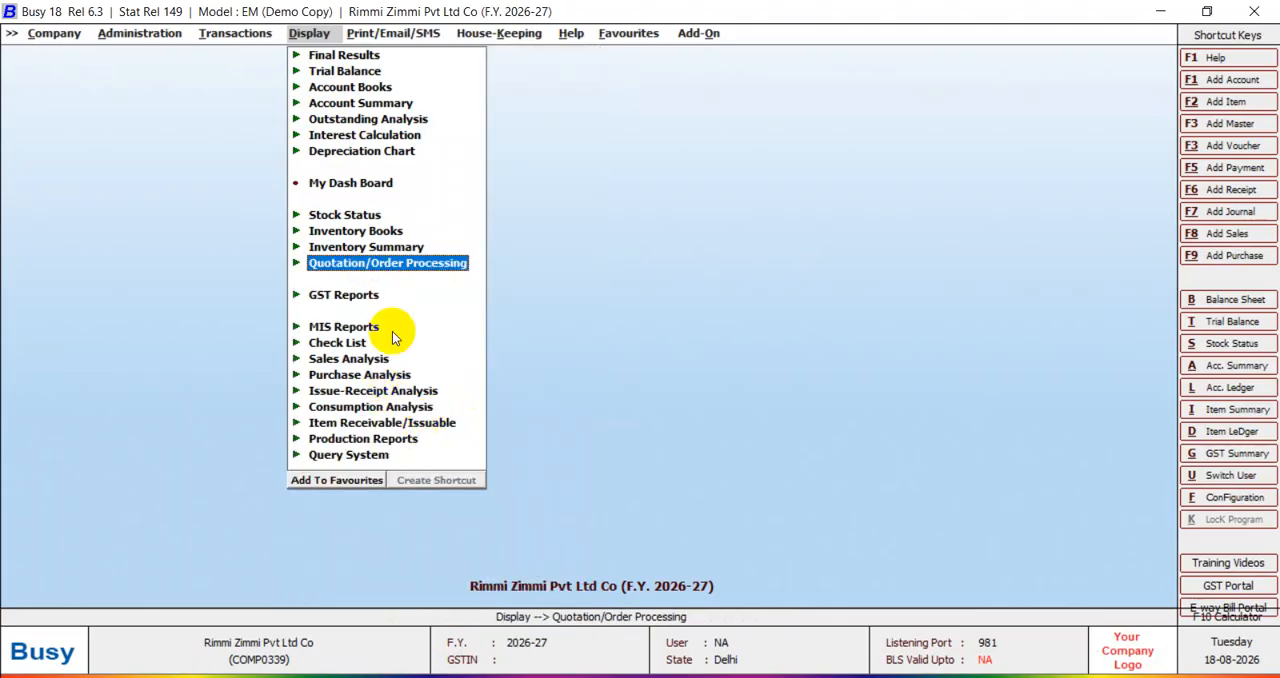
pyautogui.press('Escape')
pyautogui.press('Return')
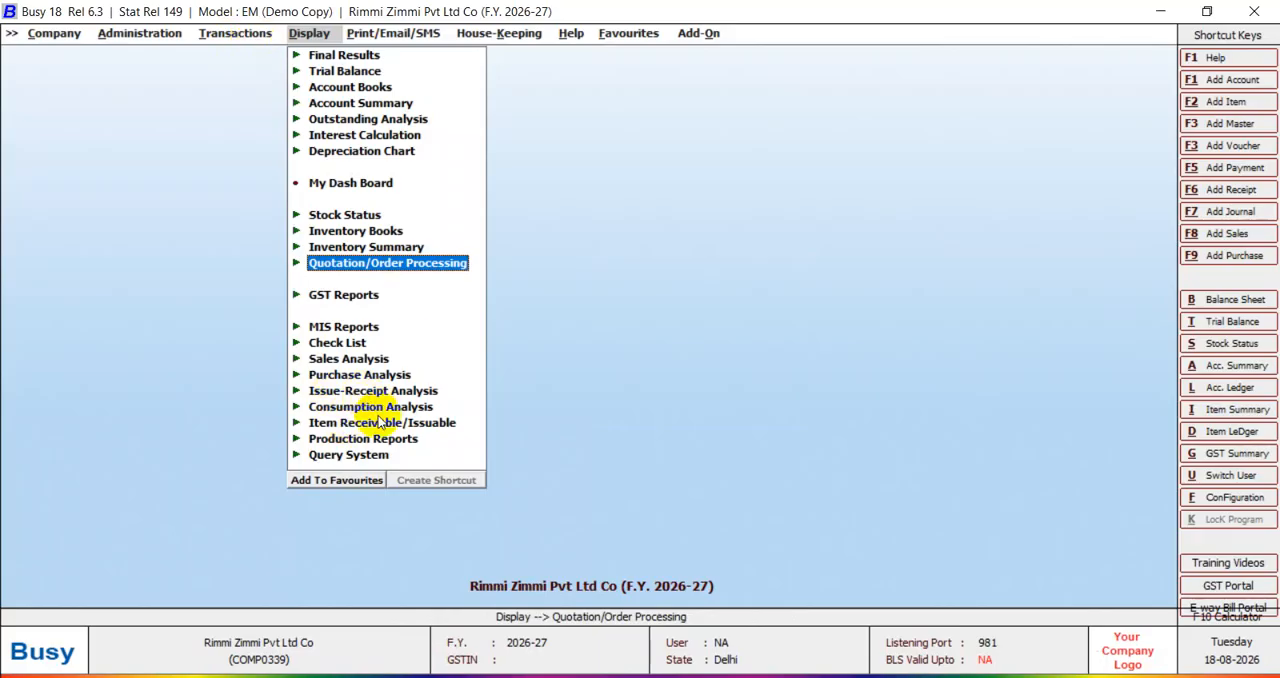
# Start a new Material Issued to Party voucher in the Main series dated 01-04-2026, with type To be Tracked with Party.
pyautogui.click(230, 33)
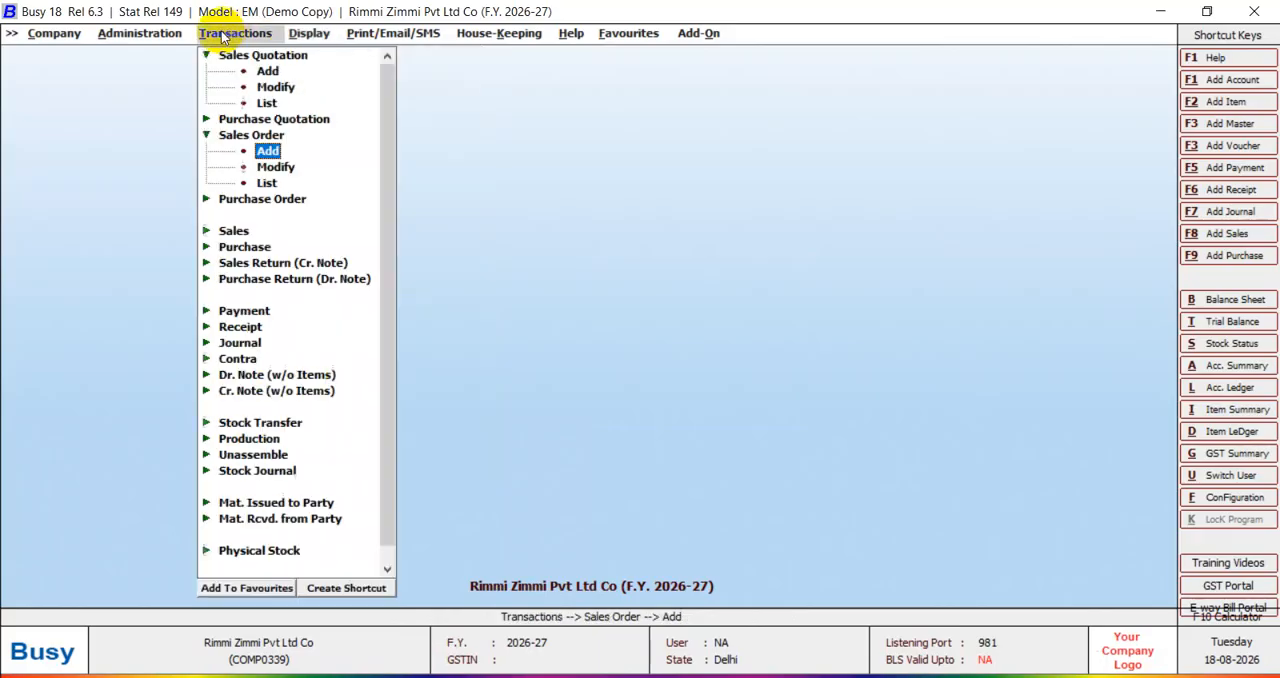
pyautogui.click(268, 503)
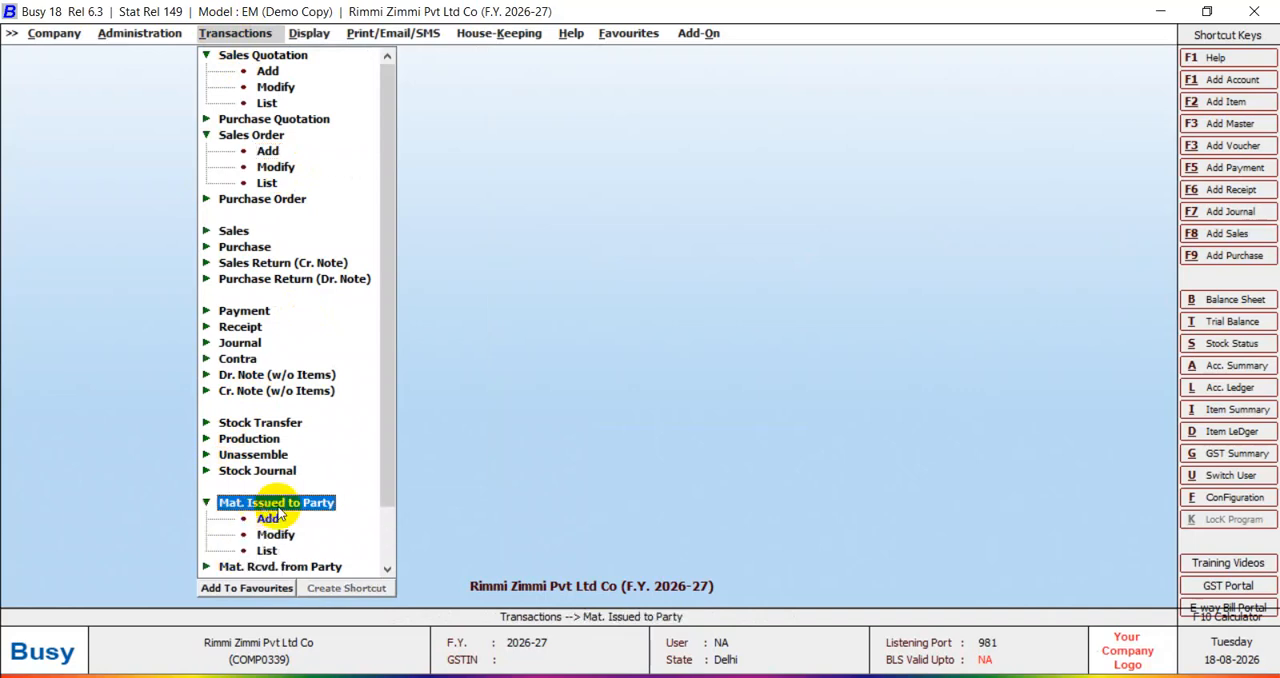
pyautogui.click(268, 520)
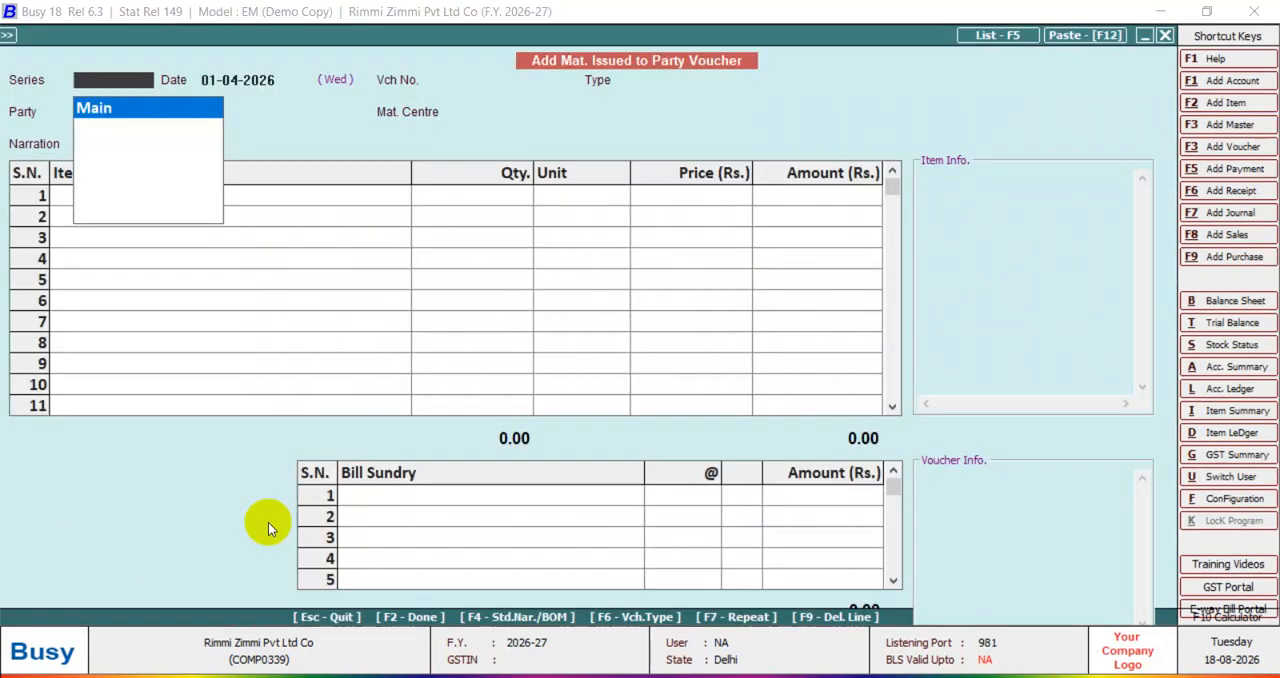
pyautogui.press('Return')
pyautogui.press('Return')
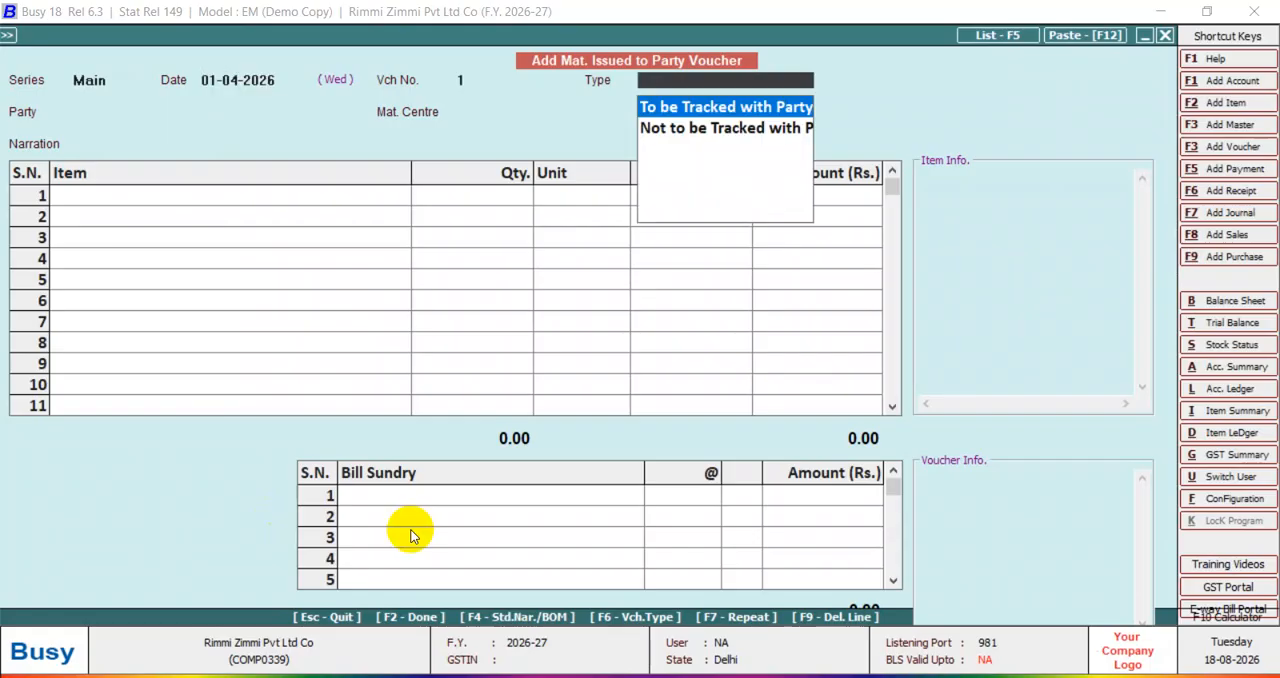
pyautogui.press('Escape')
pyautogui.press('Return')
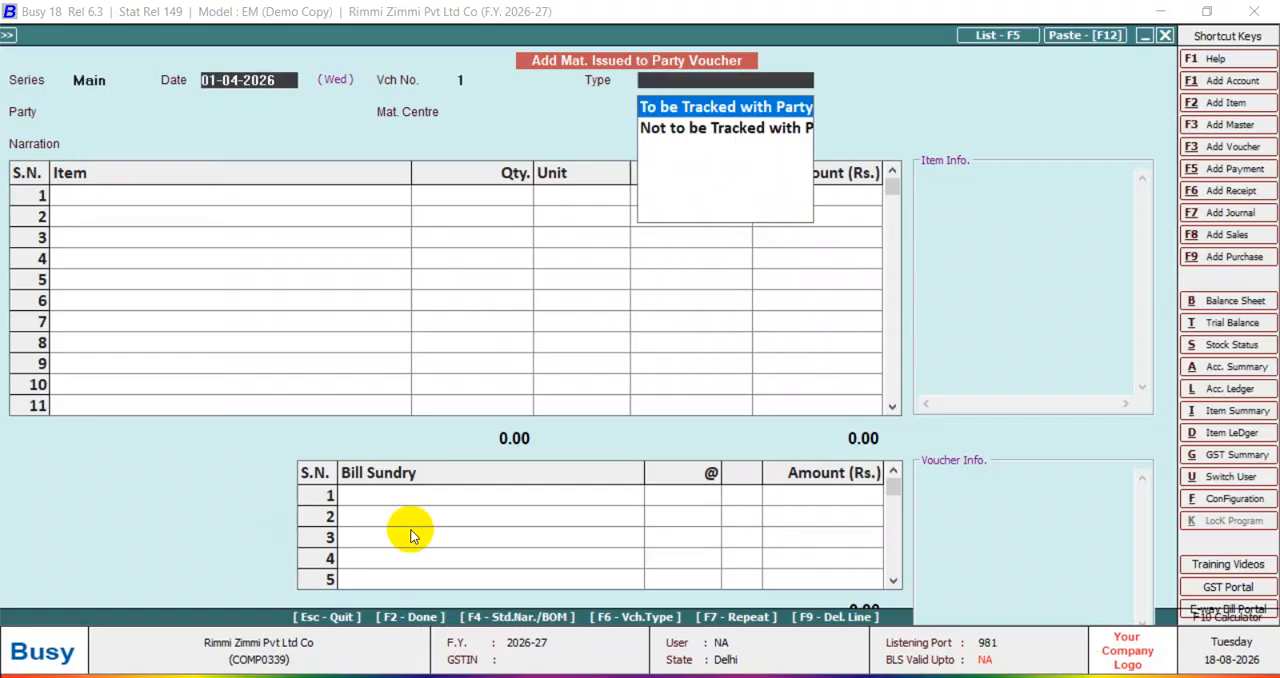
pyautogui.press('Return')
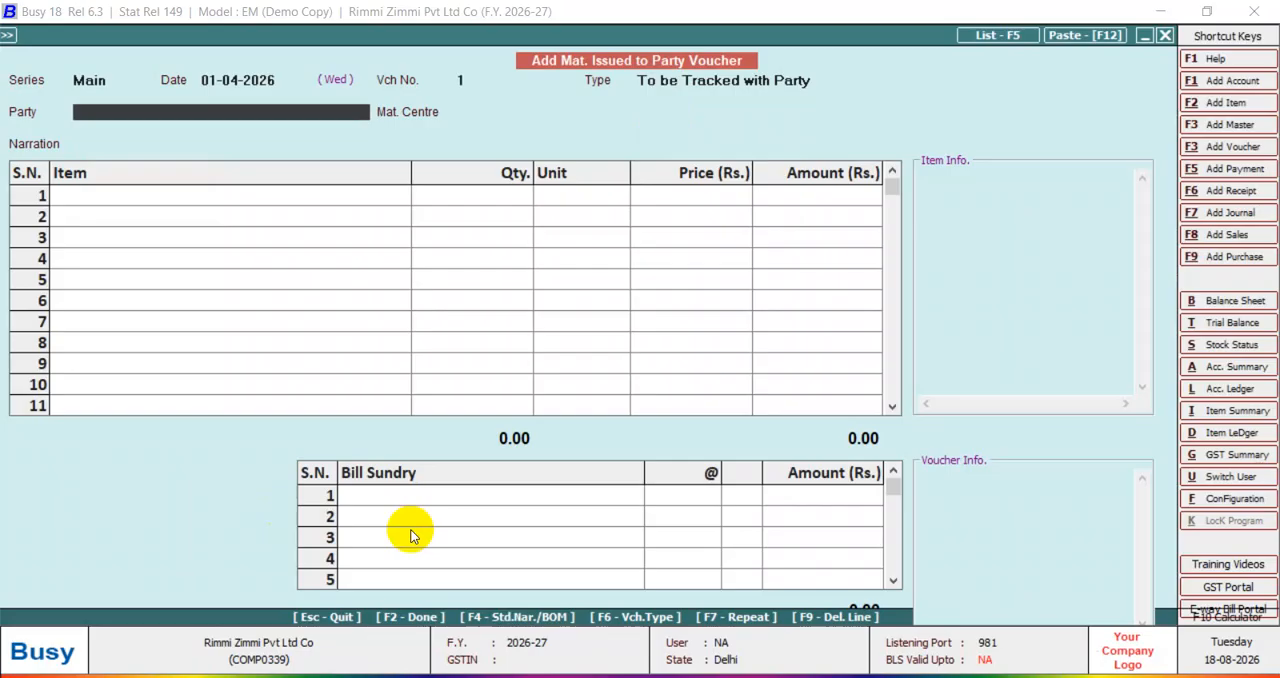
# Choose the Sundry Debtors account as the voucher's party and Azad Nagar Shop as the material centre.
pyautogui.press('space')
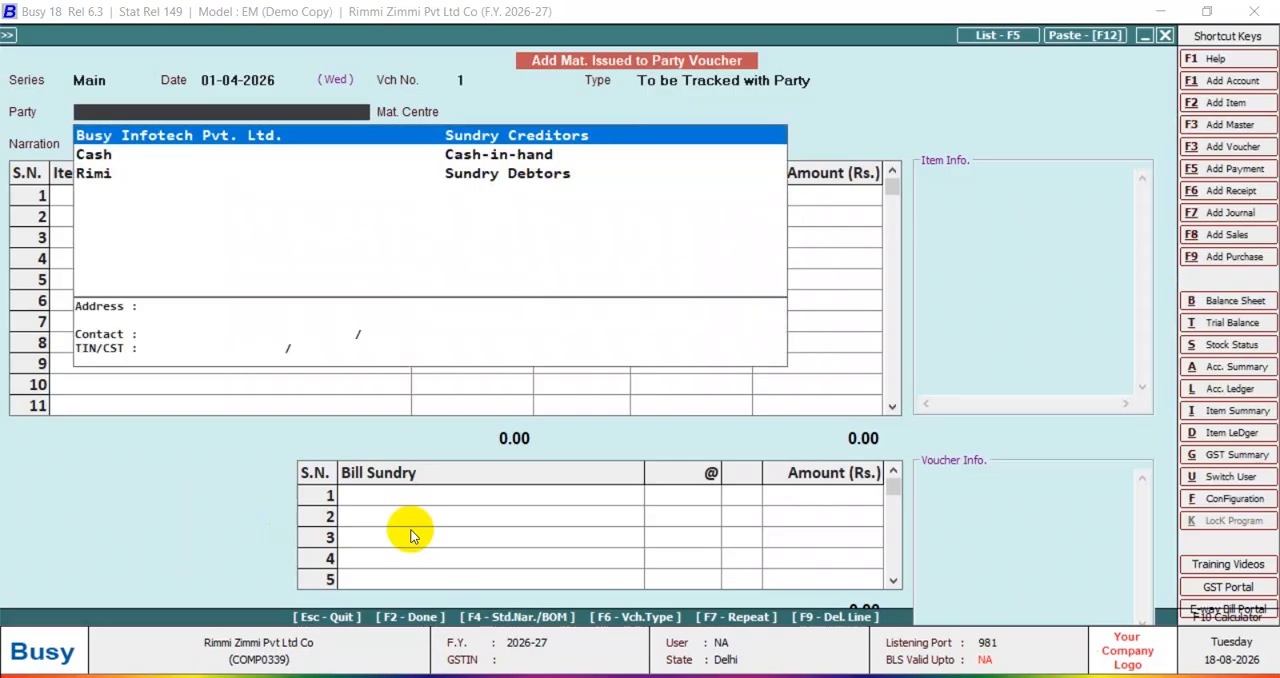
pyautogui.press('Down')
pyautogui.press('Down')
pyautogui.press('Return')
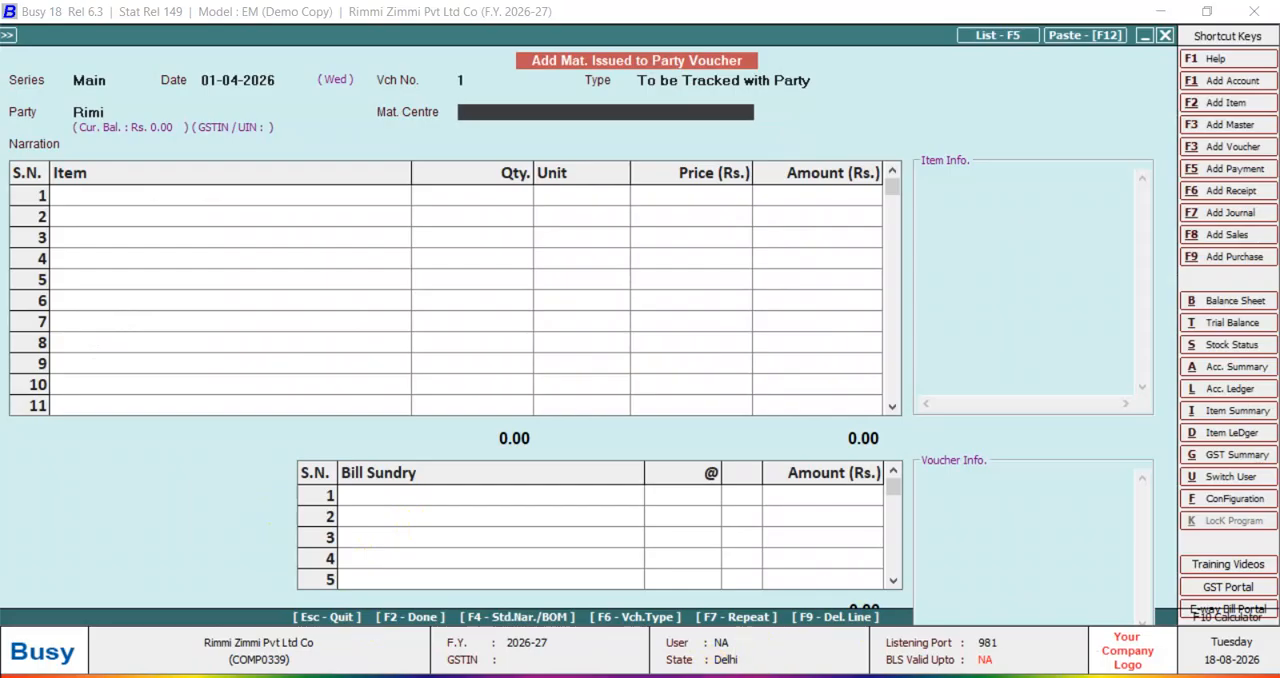
pyautogui.press('space')
pyautogui.press('Return')
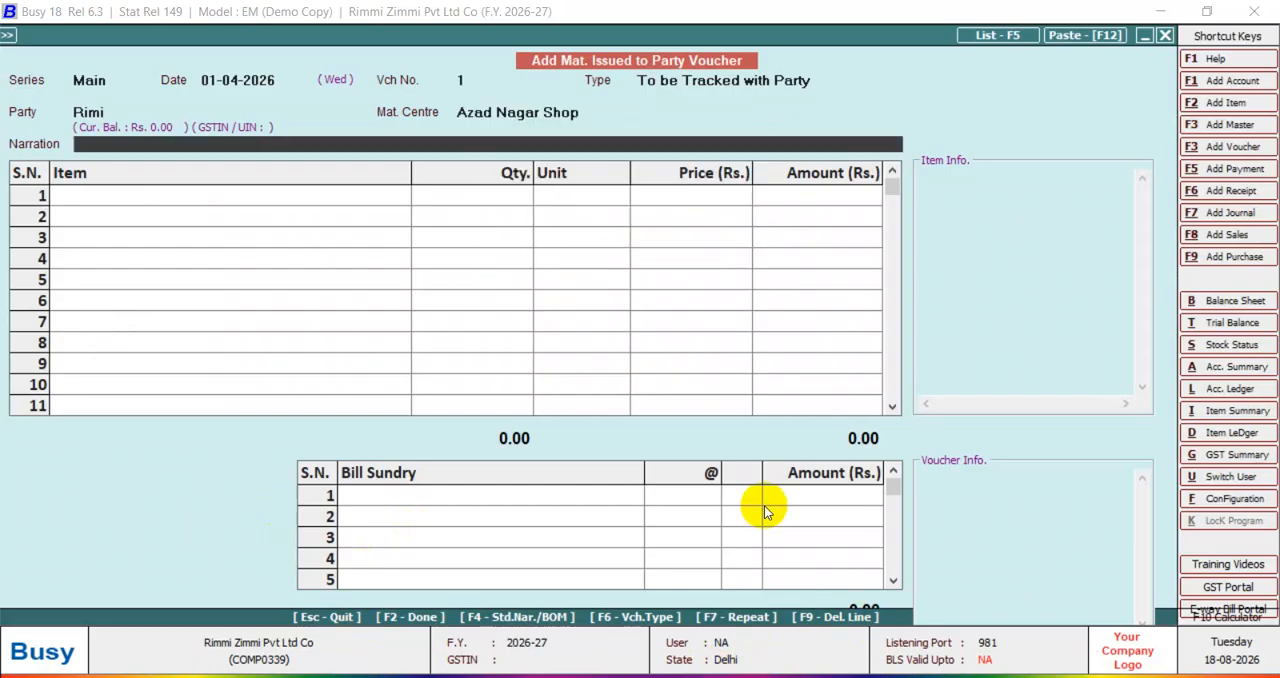
# Add Computer I5 to the voucher with a quantity of 5 units at Rs. 50,000 each, allowing negative stock.
pyautogui.press('space')
pyautogui.press('Return')
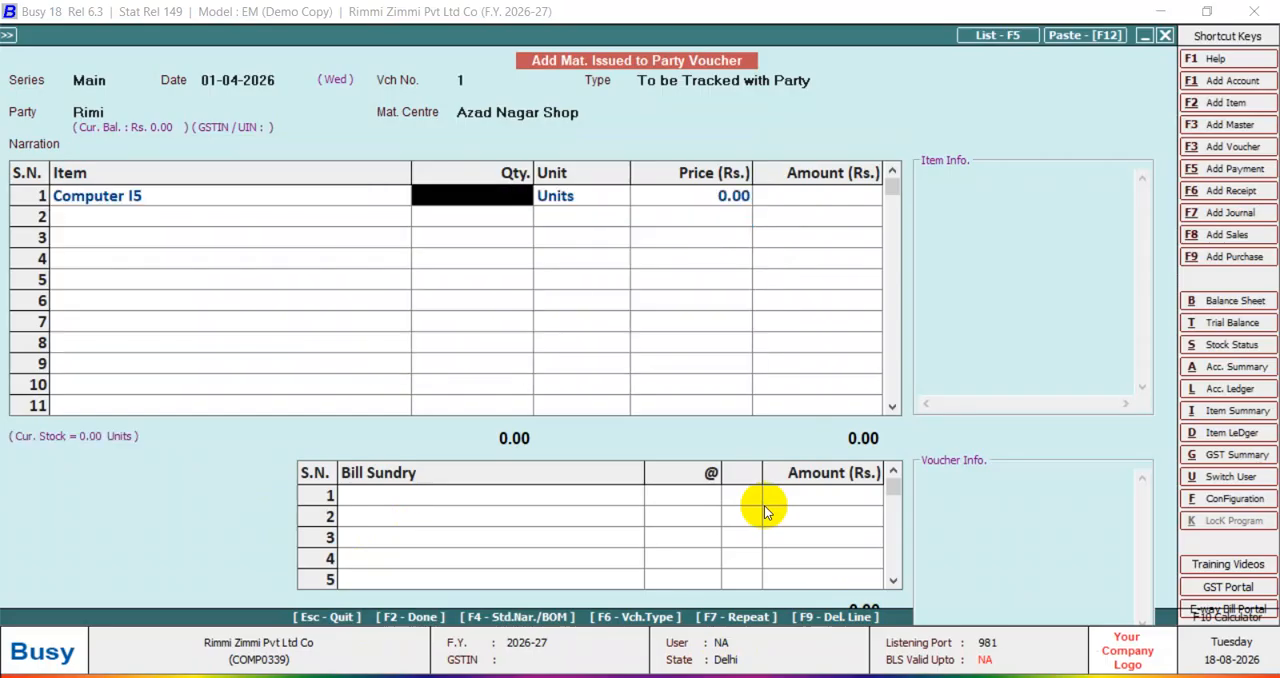
pyautogui.write('5')
pyautogui.press('Return')
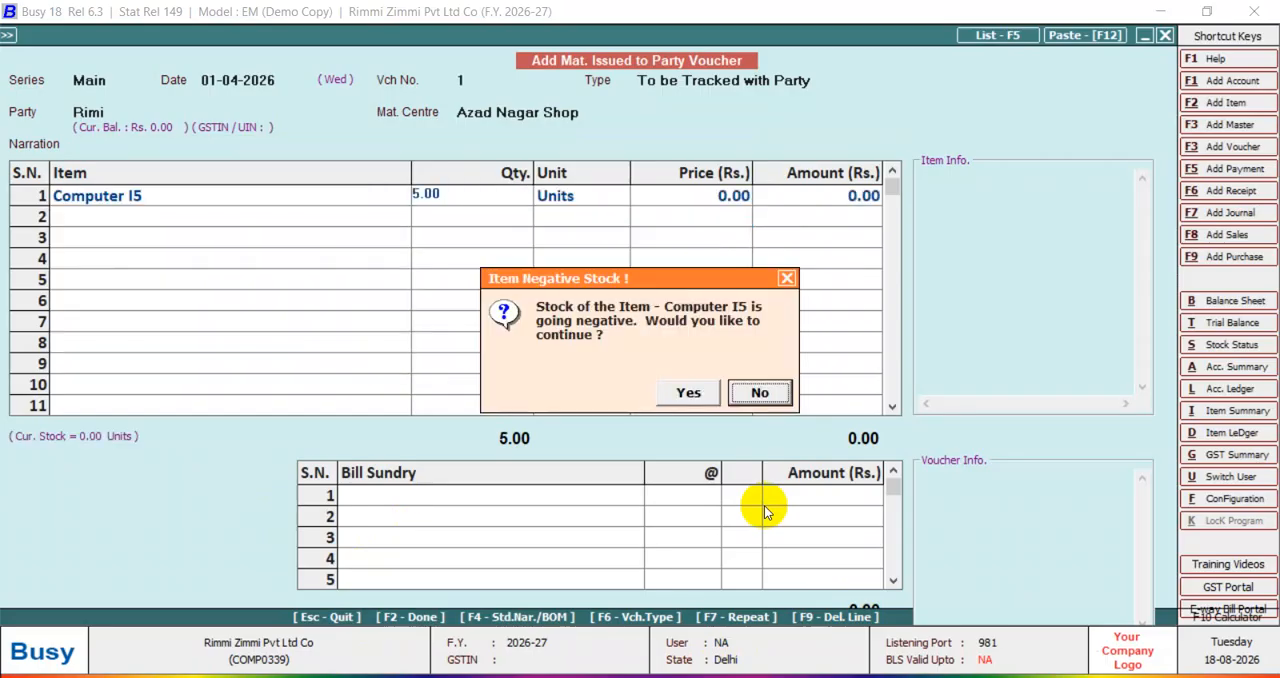
pyautogui.press('Left')
pyautogui.press('Return')
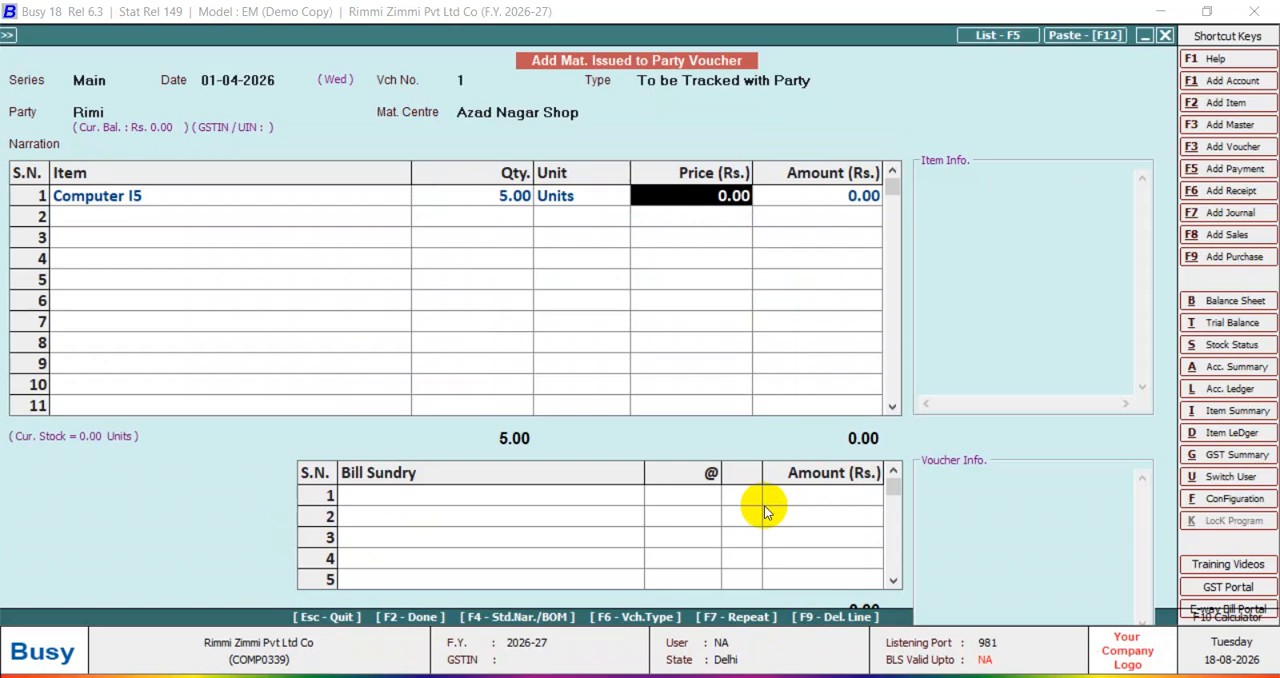
pyautogui.write('5000')
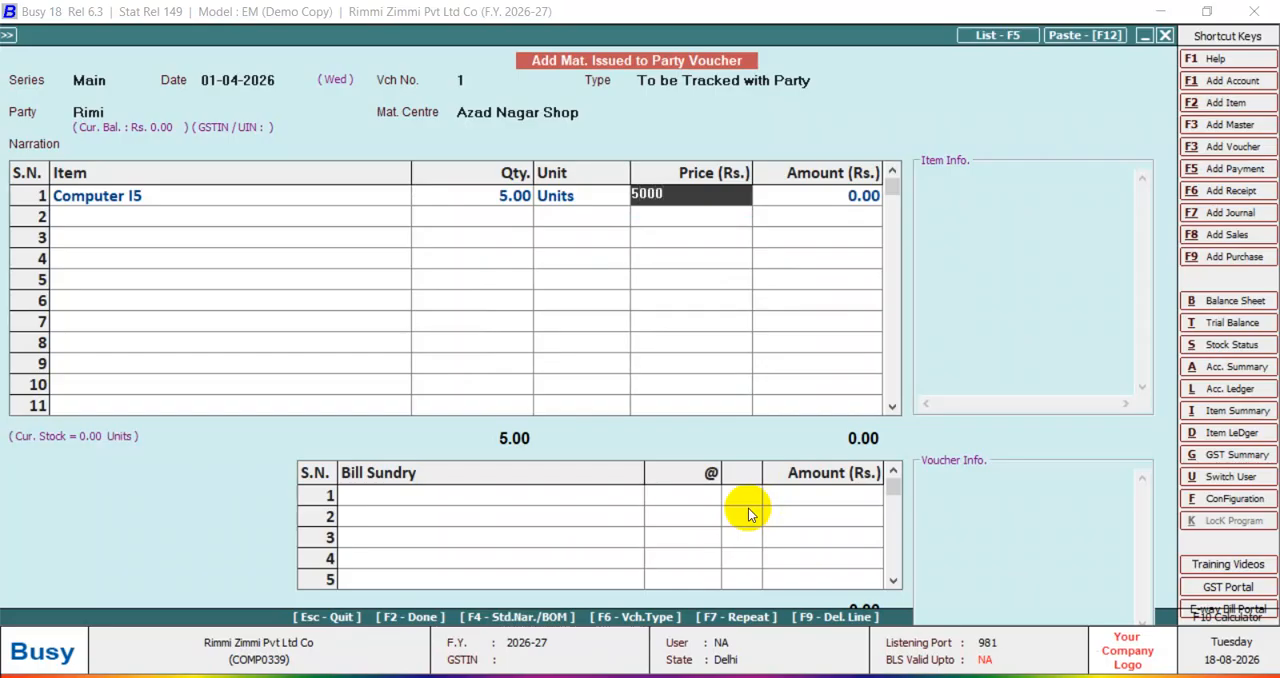
pyautogui.write('0')
pyautogui.press('Return')
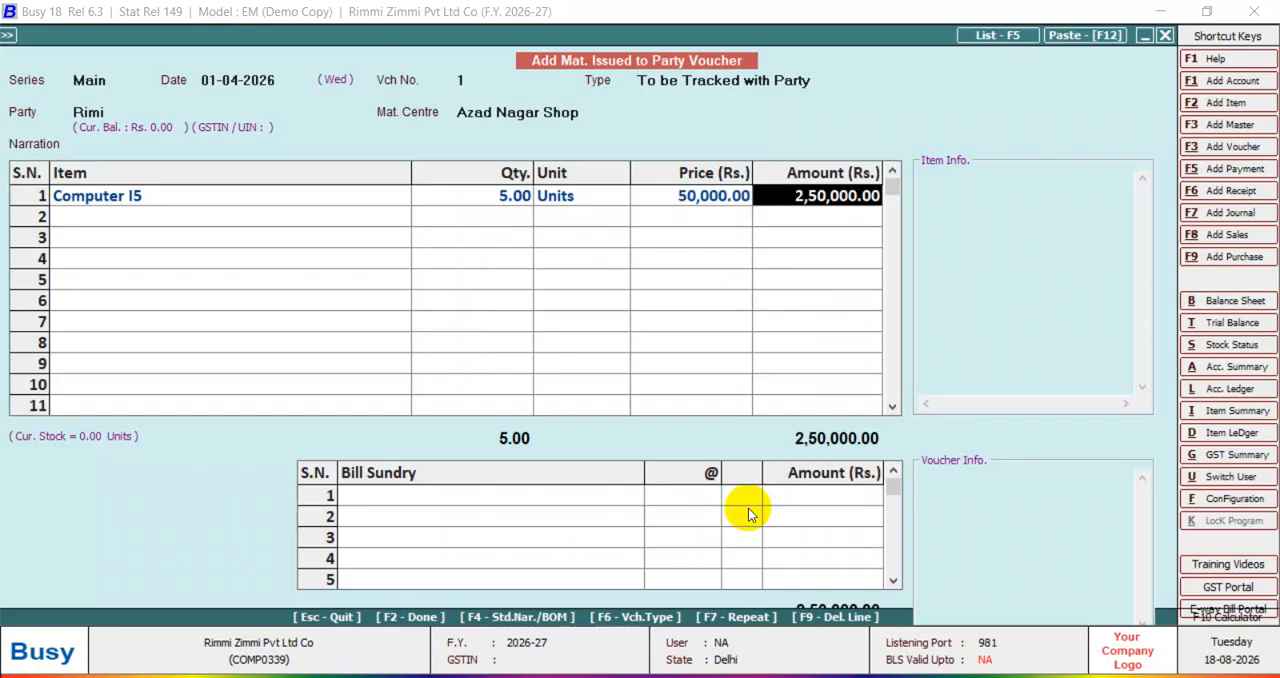
# Save the Material Issued to Party voucher with blank transport details, and close the entry form.
pyautogui.press('Return')
pyautogui.press('Return')
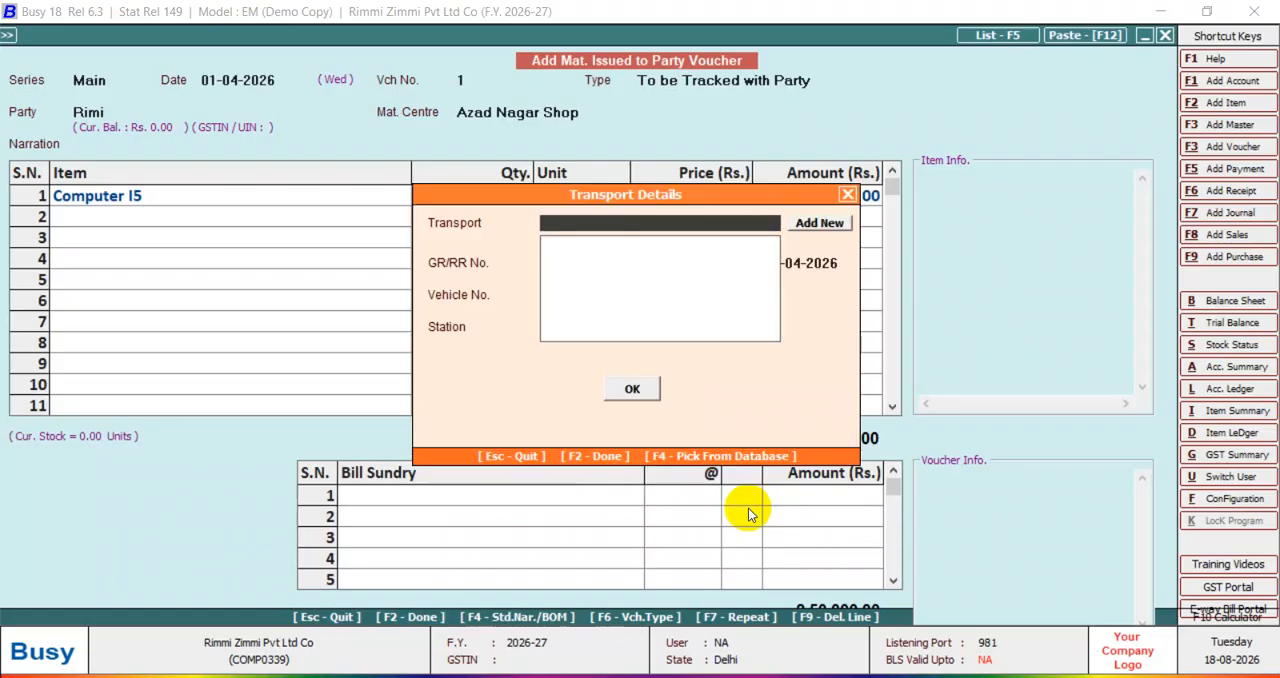
pyautogui.press('F2')
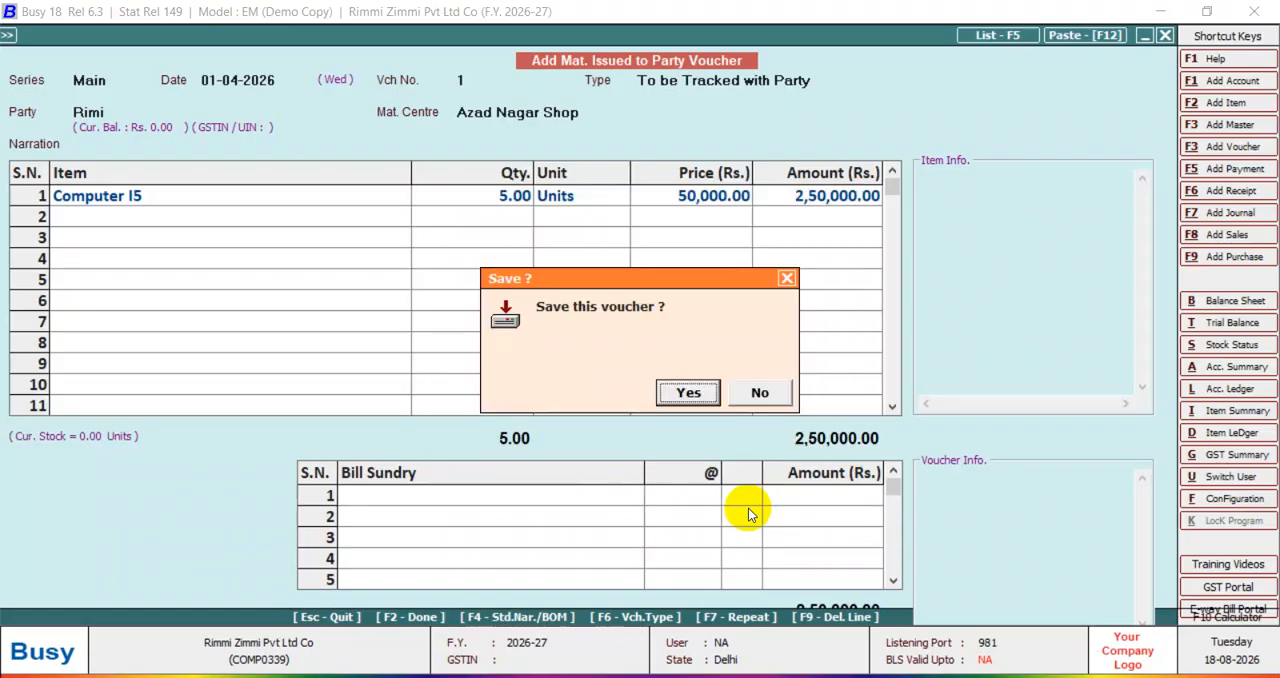
pyautogui.press('Return')
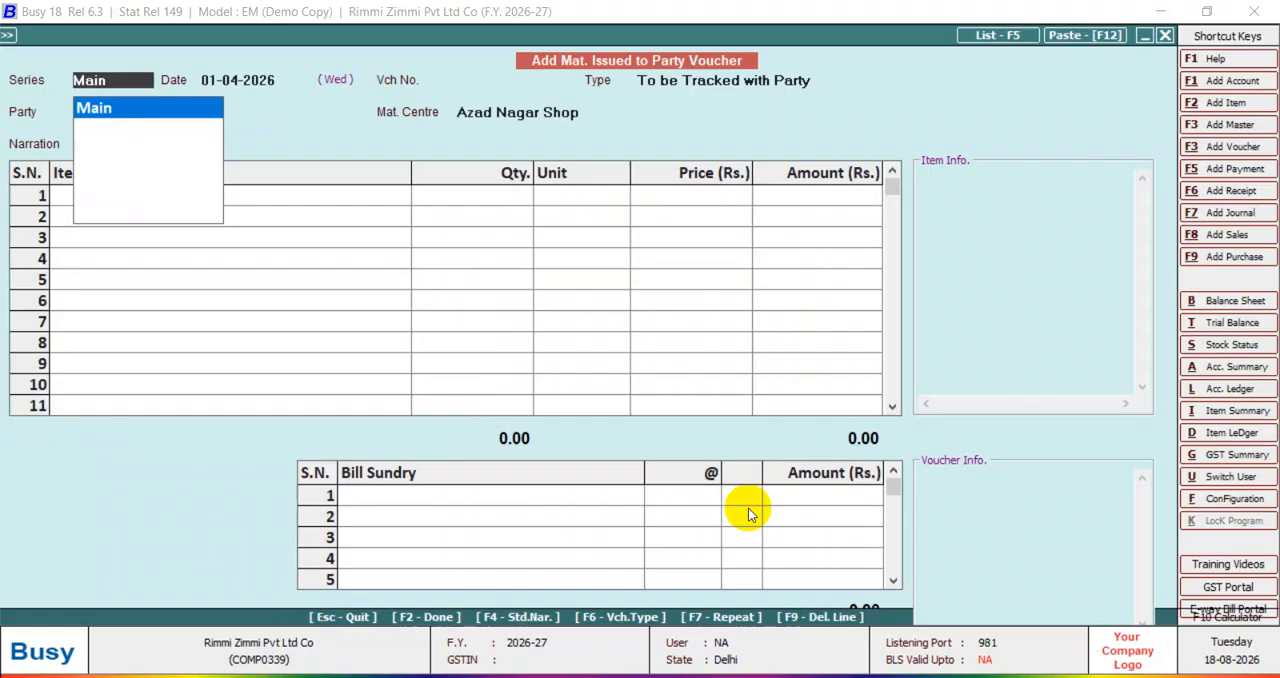
pyautogui.press('Escape')
pyautogui.press('Escape')
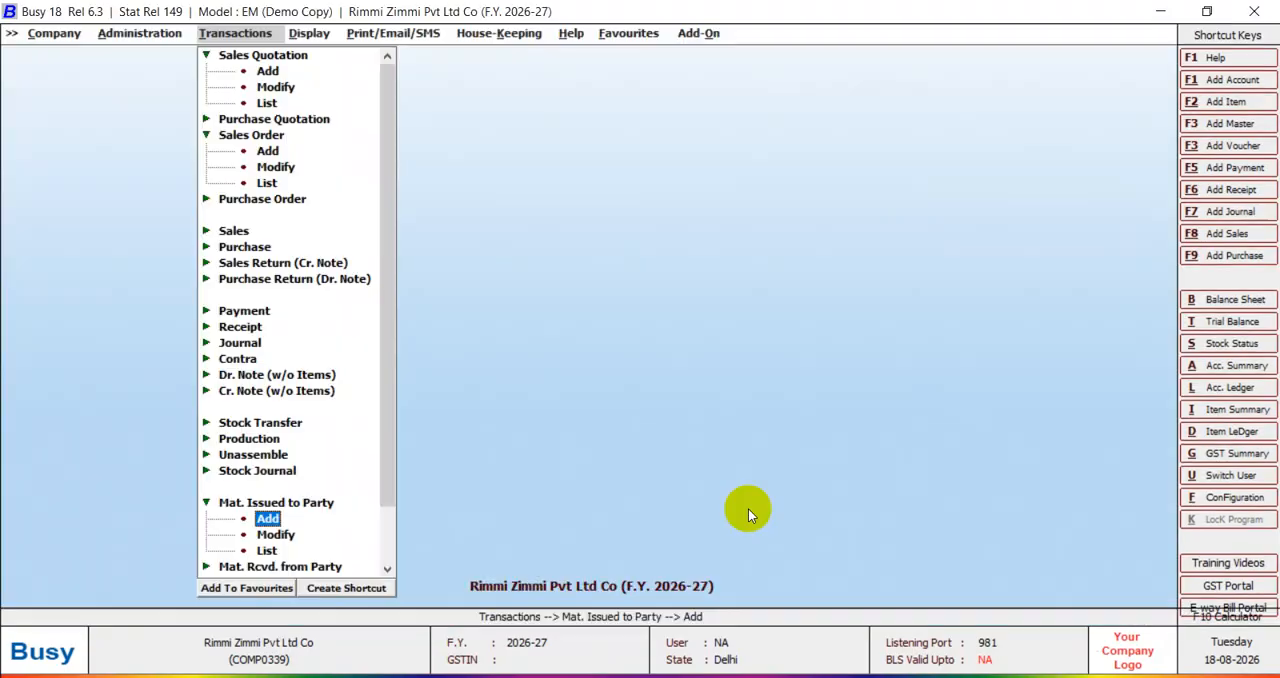
# Open the saved Material Issued to Party voucher 1 of the Main series for modification.
pyautogui.click(274, 535)
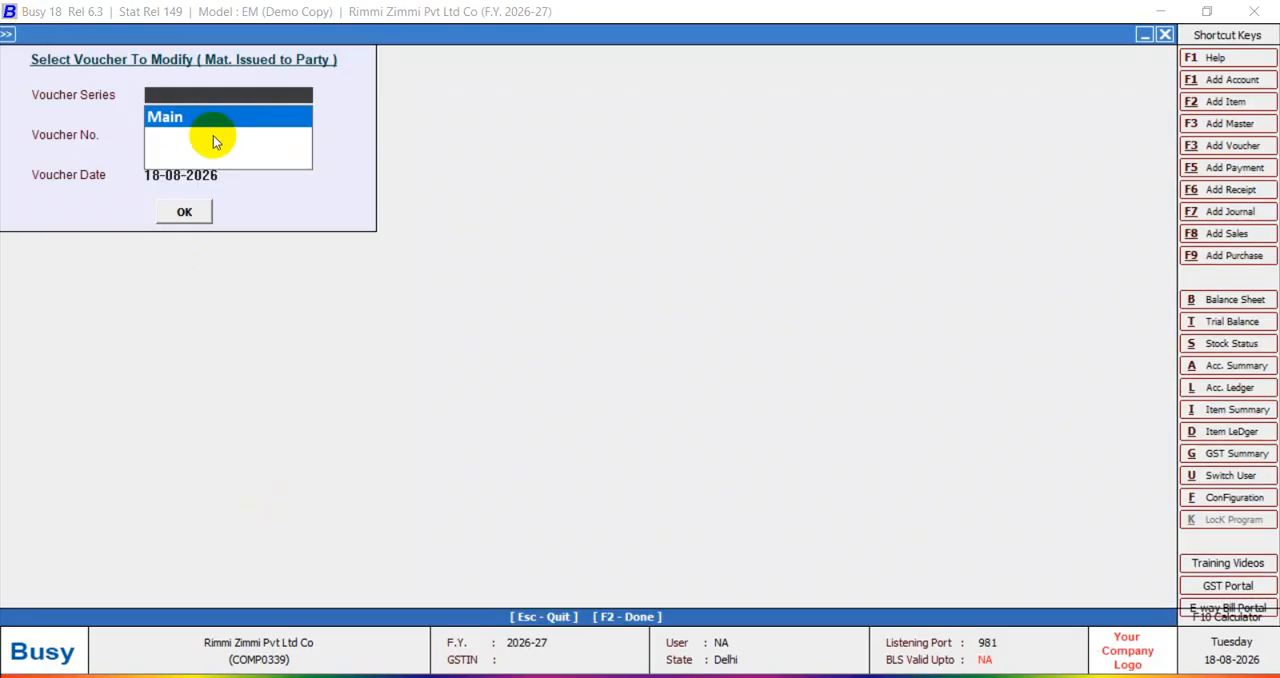
pyautogui.press('Return')
pyautogui.press('Return')
pyautogui.press('Return')
pyautogui.press('Return')
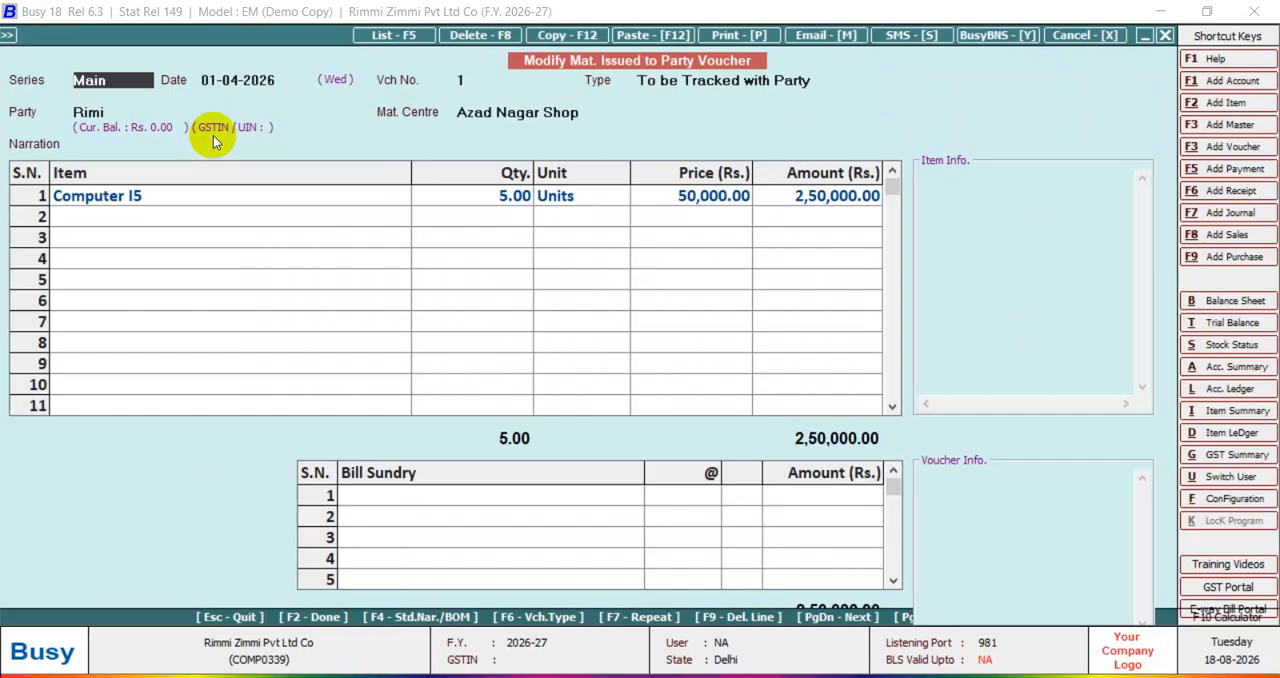